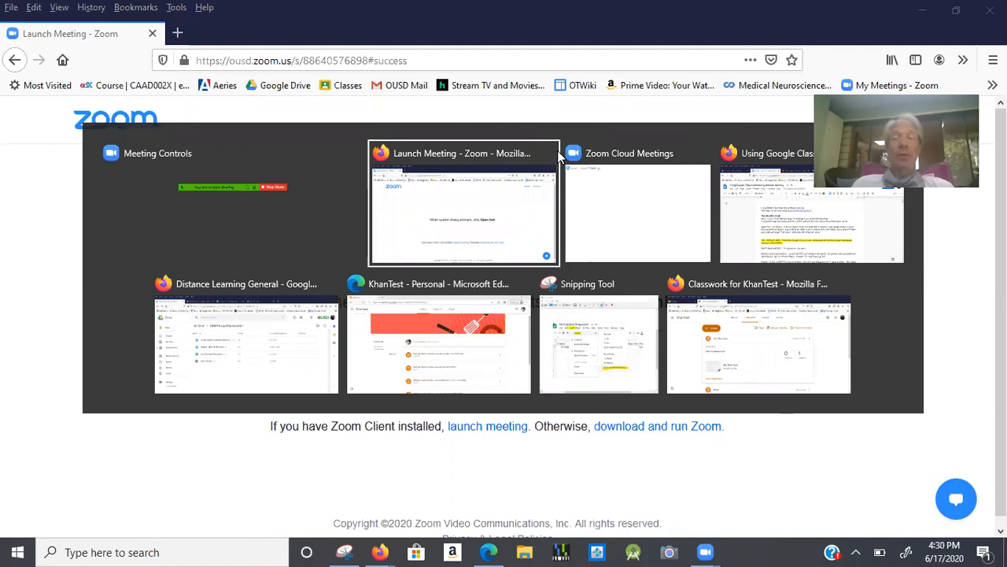
Switch the shared window to the 'Using Google Classroom during distance learning' Google Doc.
key("alt+Tab")
key("alt+Tab")
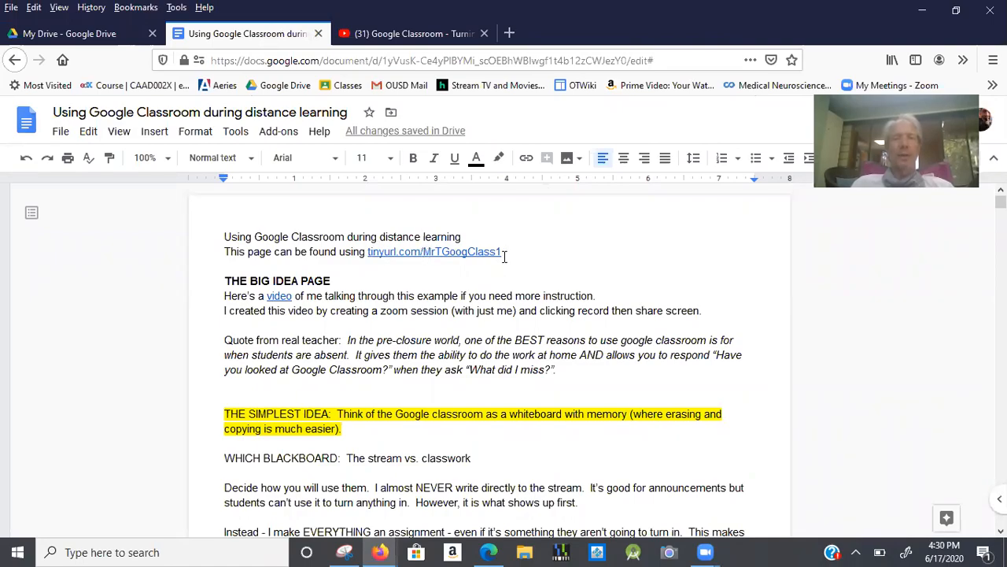
left_click_drag(366, 250, 503, 253)
scroll(434, 344, "down", 10)
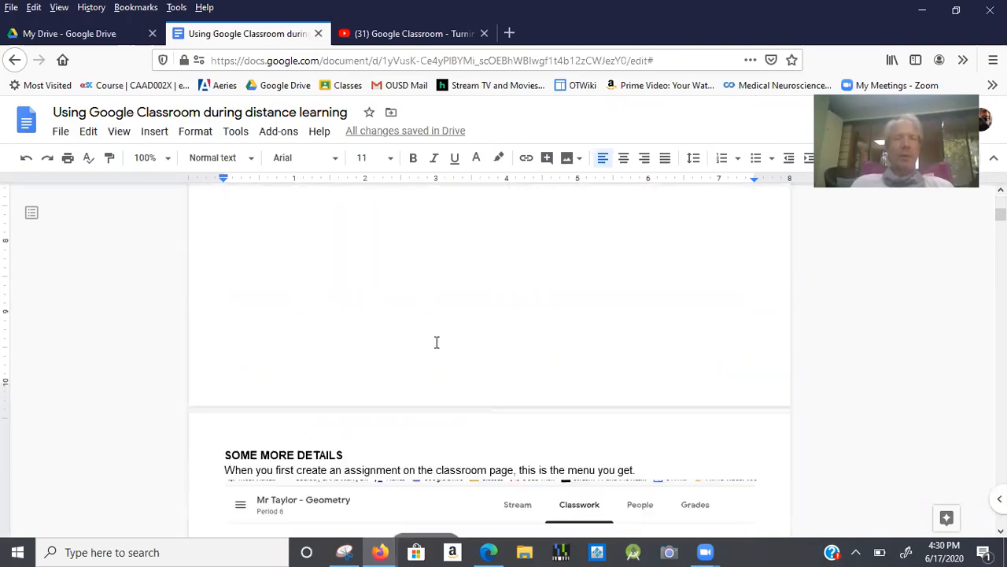
scroll(437, 343, "down", 10)
scroll(441, 320, "down", 15)
scroll(449, 298, "down", 15)
scroll(453, 262, "down", 15)
scroll(471, 205, "down", 10)
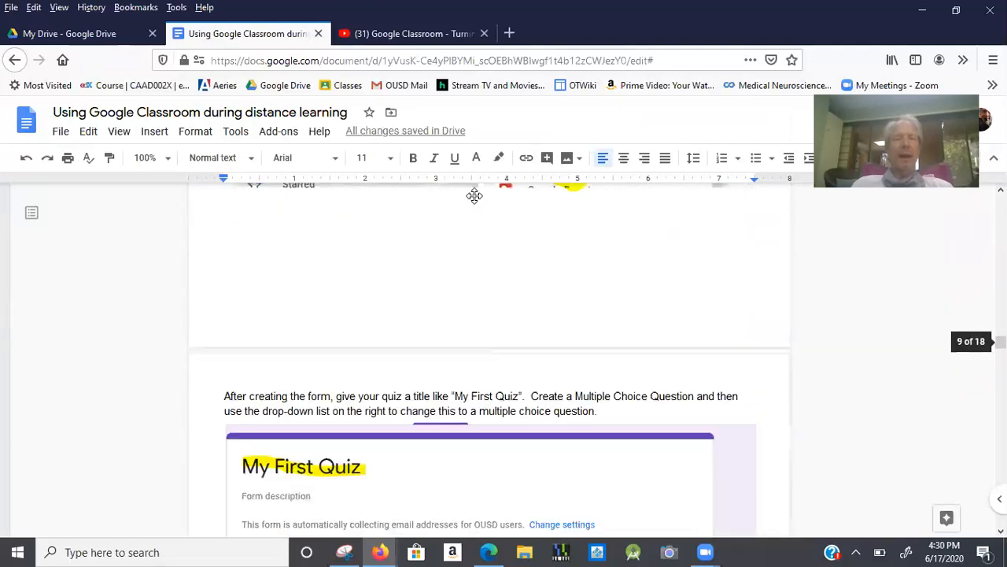
scroll(474, 196, "up", 10)
scroll(474, 196, "down", 1)
scroll(474, 195, "down", 2)
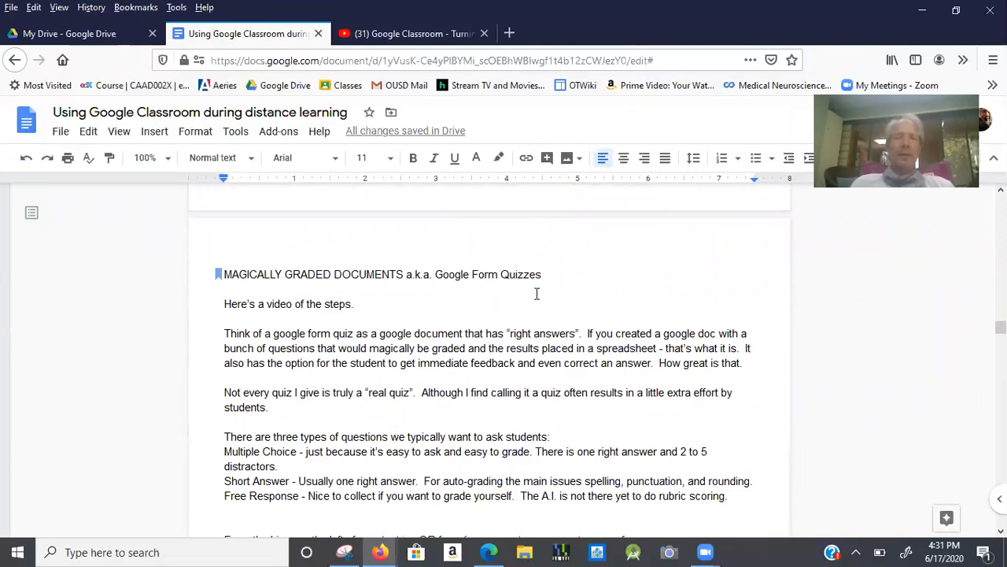
Highlight the words 'video', 'Google Form' and 'quiz' in the MAGICALLY GRADED DOCUMENTS section.
double_click(280, 305)
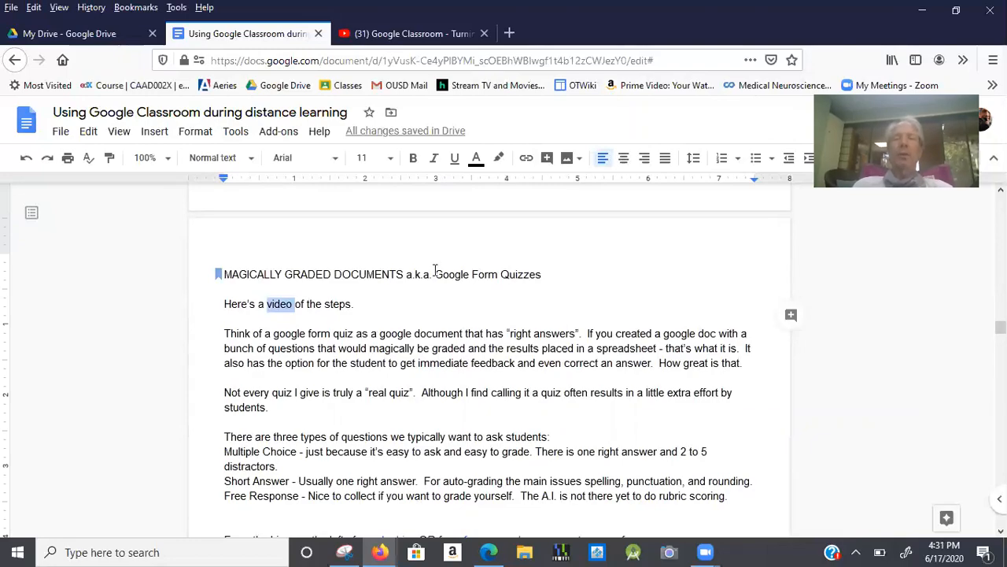
left_click_drag(434, 274, 496, 277)
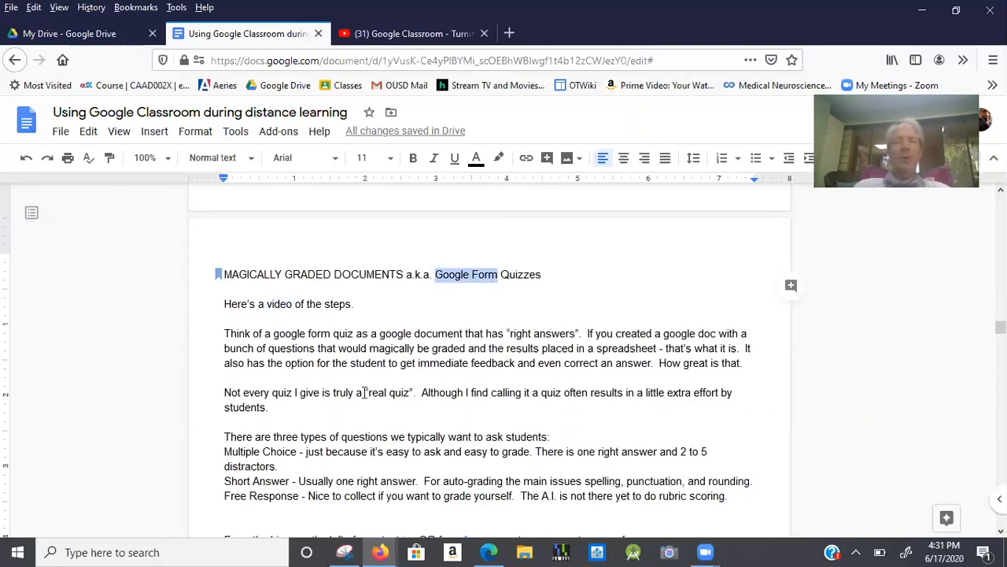
double_click(391, 393)
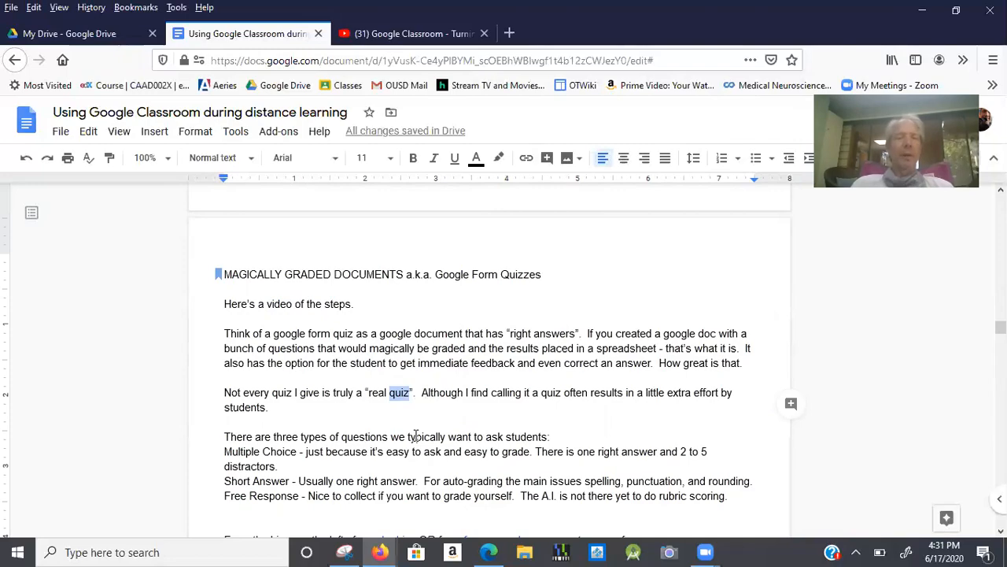
scroll(417, 417, "down", 2)
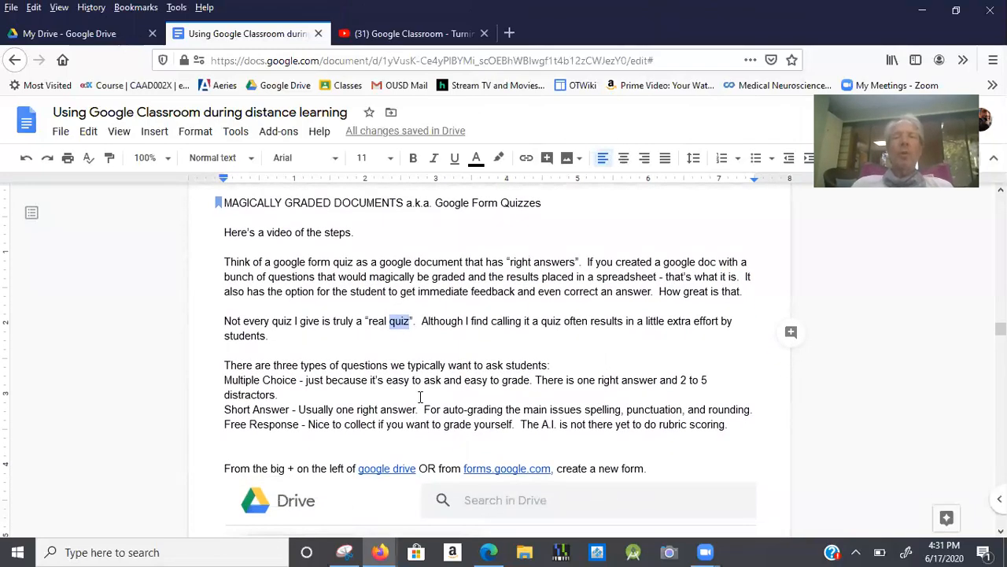
Read down to the Drive New-menu screenshot, then switch to the Google Drive browser window.
scroll(415, 389, "down", 1)
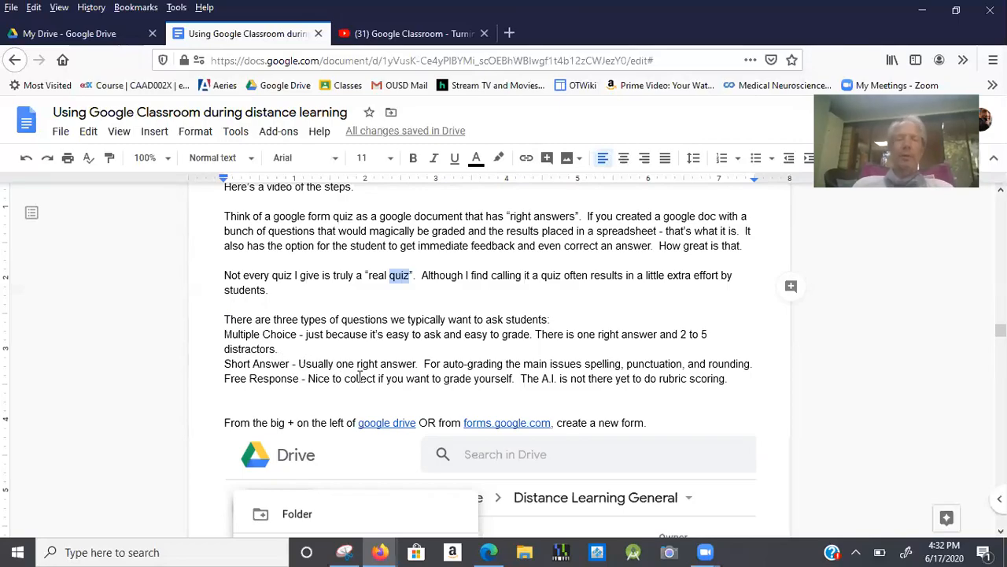
scroll(359, 376, "down", 2)
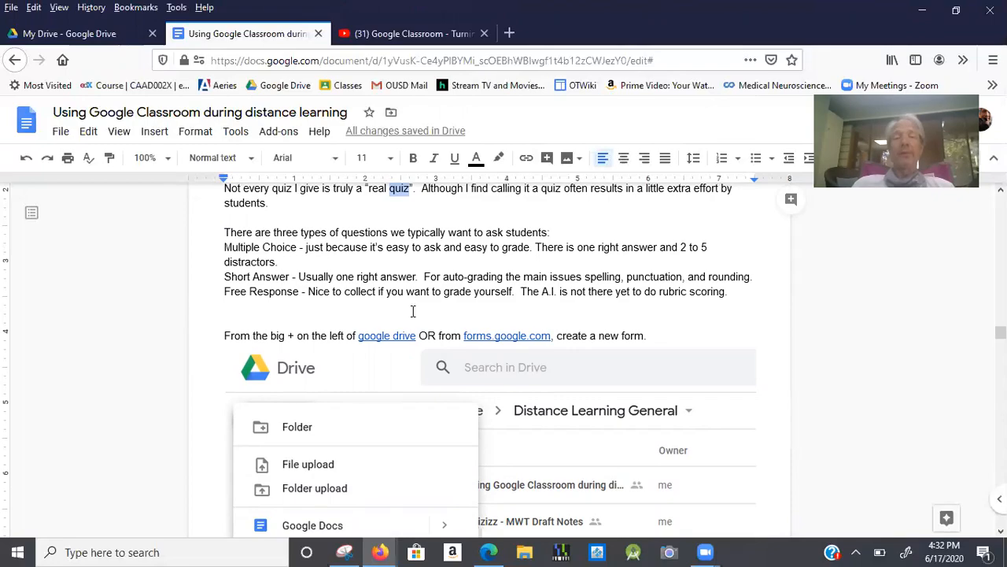
scroll(412, 308, "down", 1)
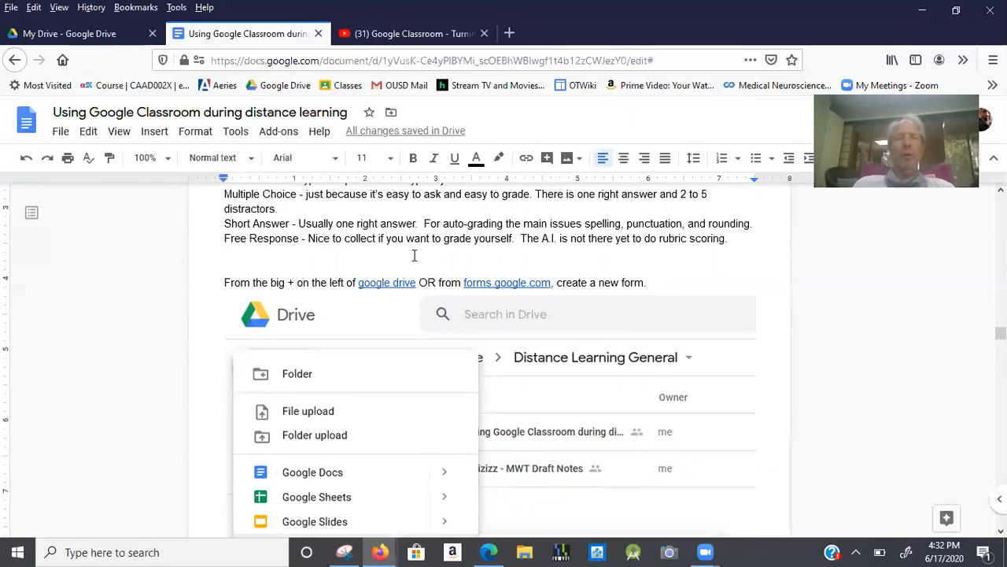
scroll(413, 255, "down", 1)
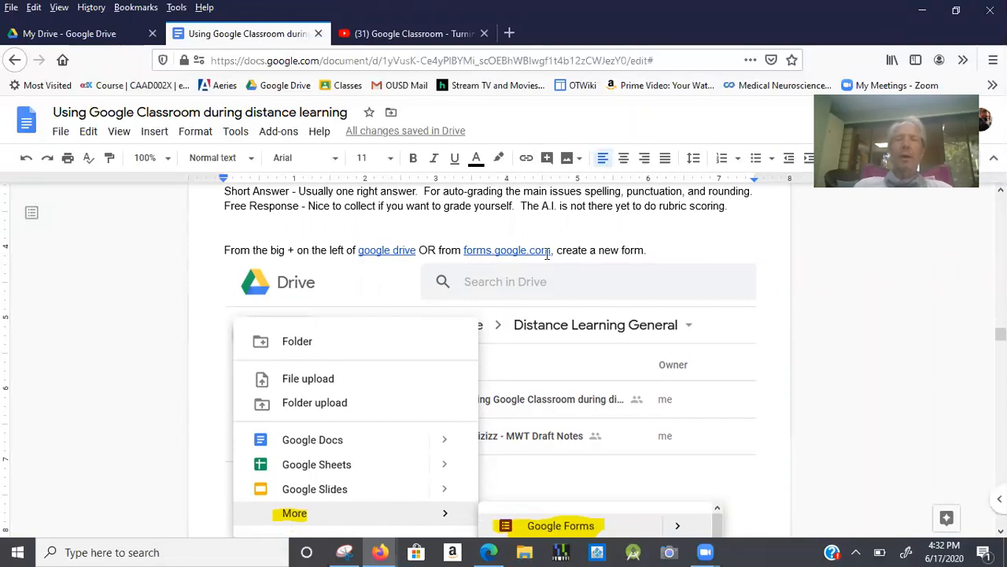
scroll(547, 253, "down", 2)
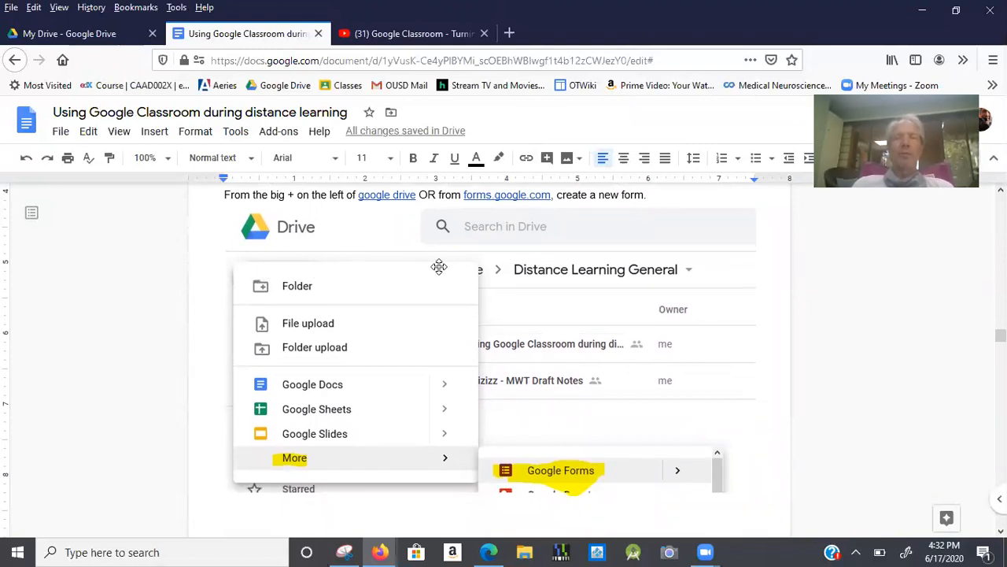
key("alt+Tab")
key("Tab")
key("Tab")
key("Tab")
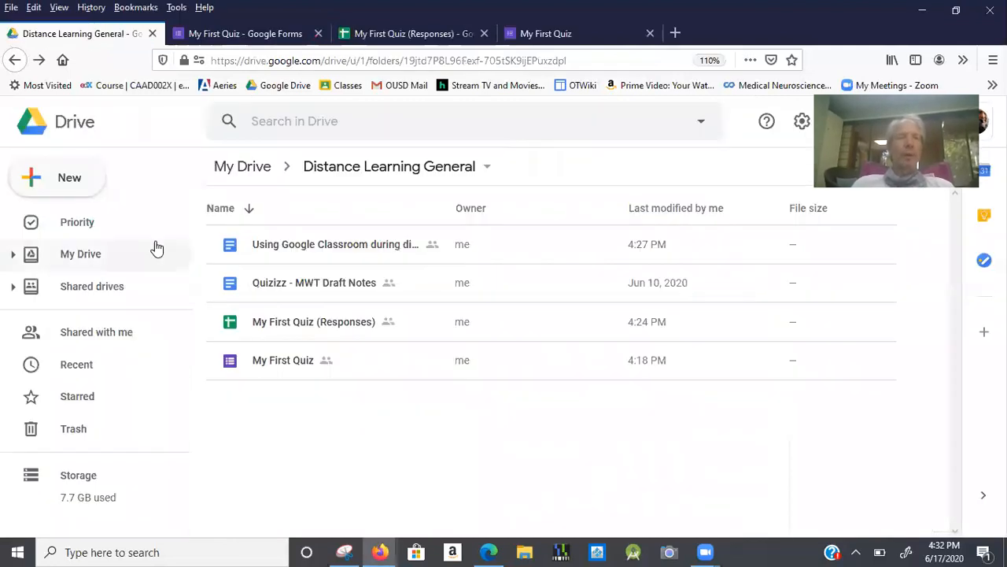
Create a blank Google Form via New > More > Google Forms in Distance Learning General.
double_click(73, 180)
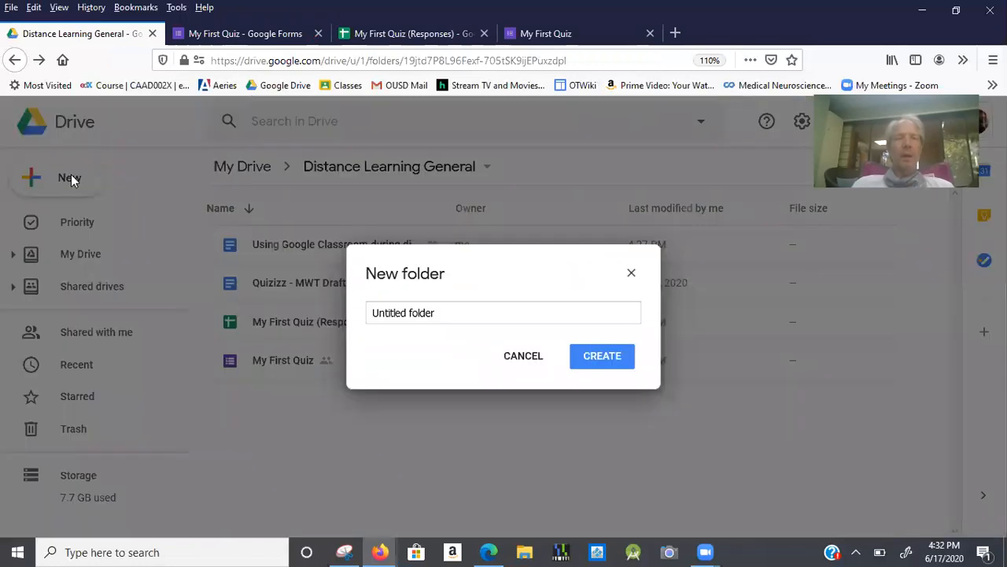
left_click(631, 272)
double_click(59, 172)
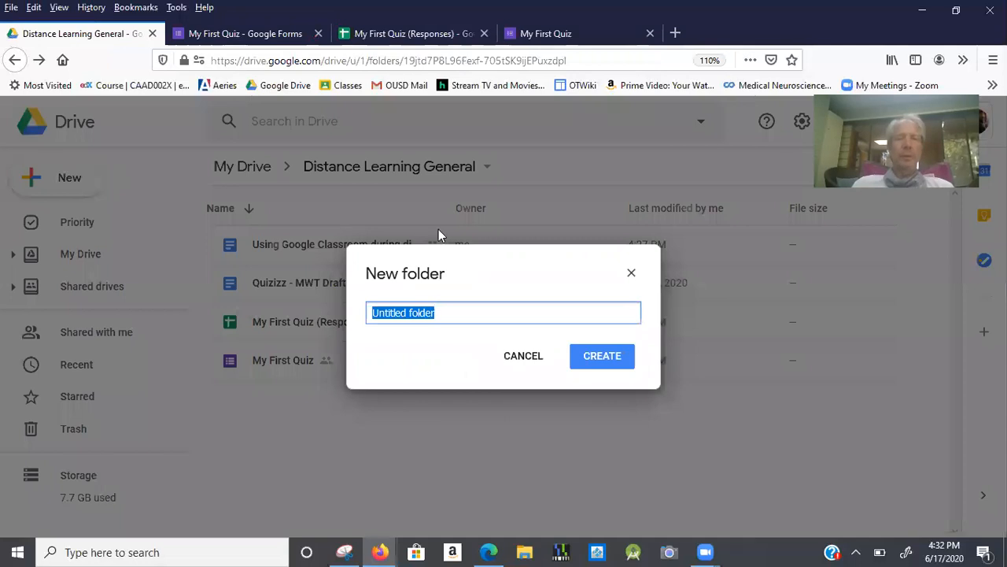
left_click(631, 272)
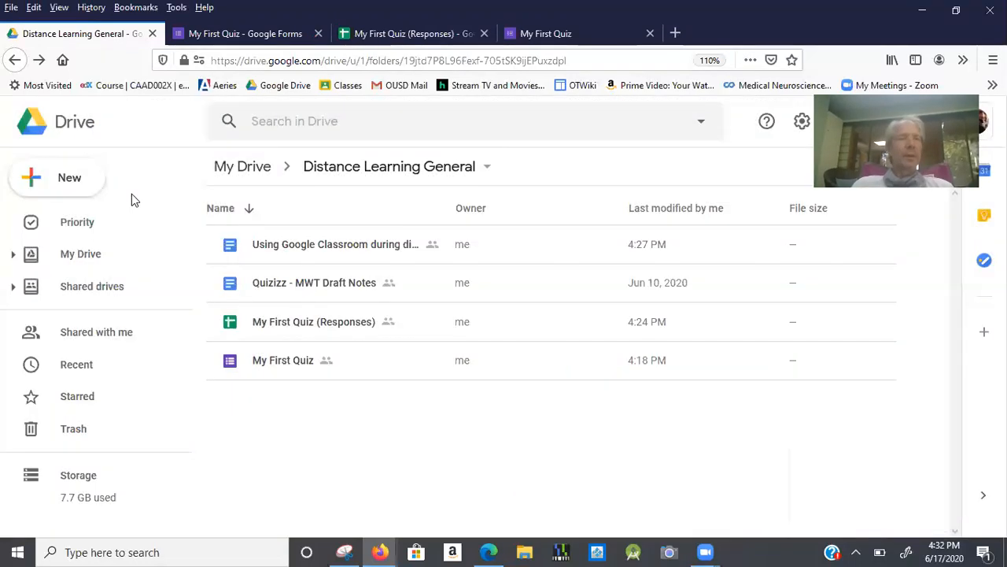
left_click(64, 180)
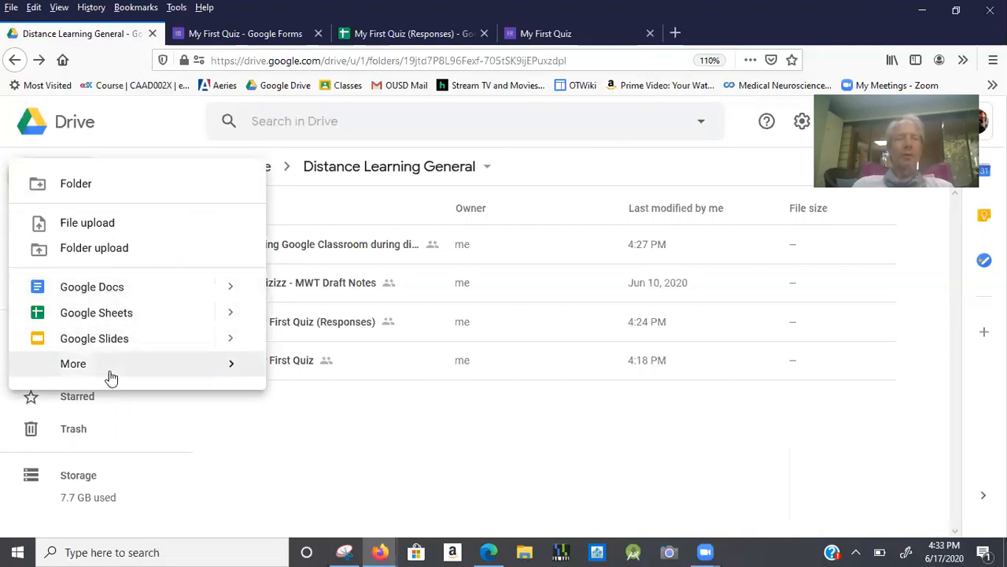
mouse_move(108, 375)
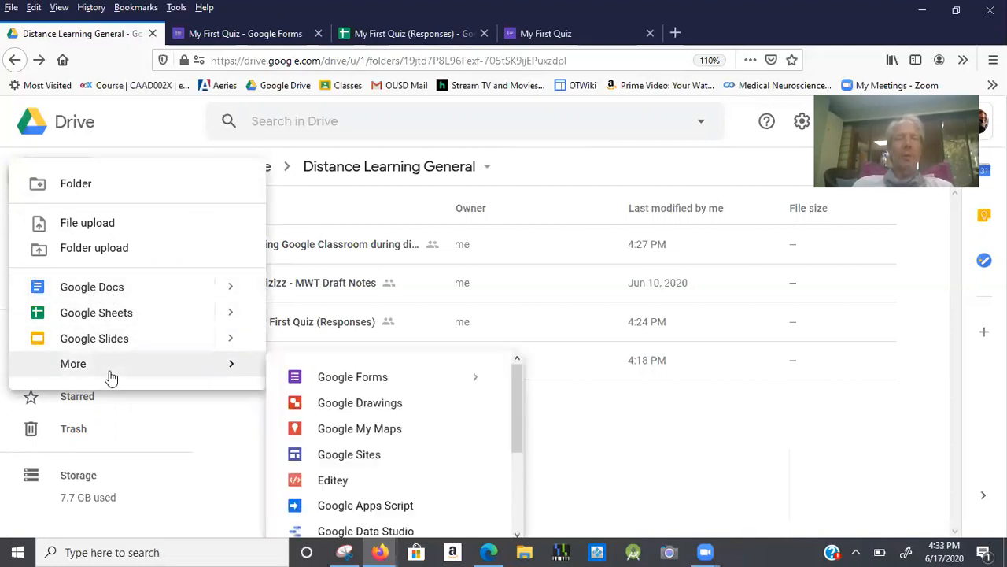
left_click(320, 380)
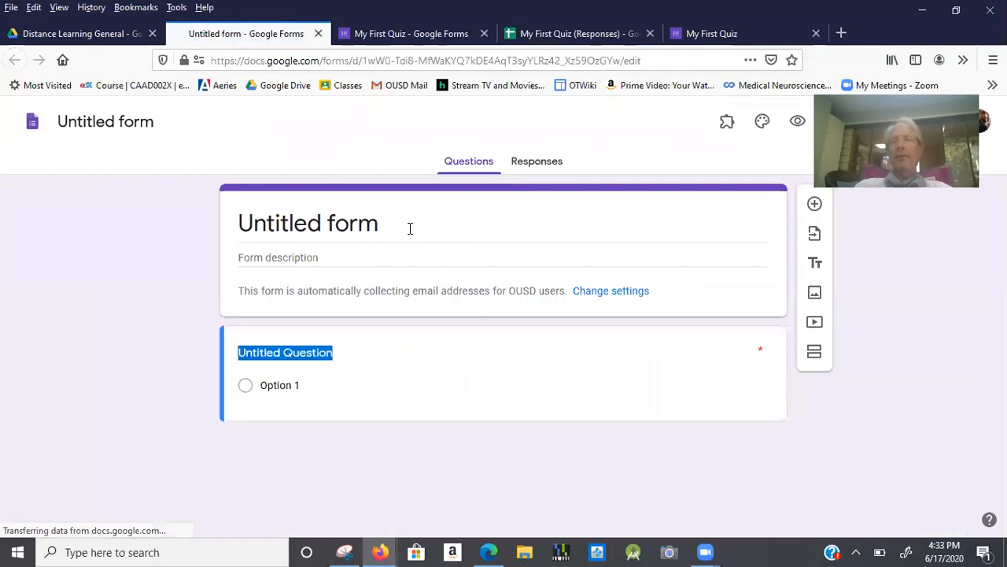
Replace the 'Untitled form' title with 'Another Quiz'.
left_click(370, 227)
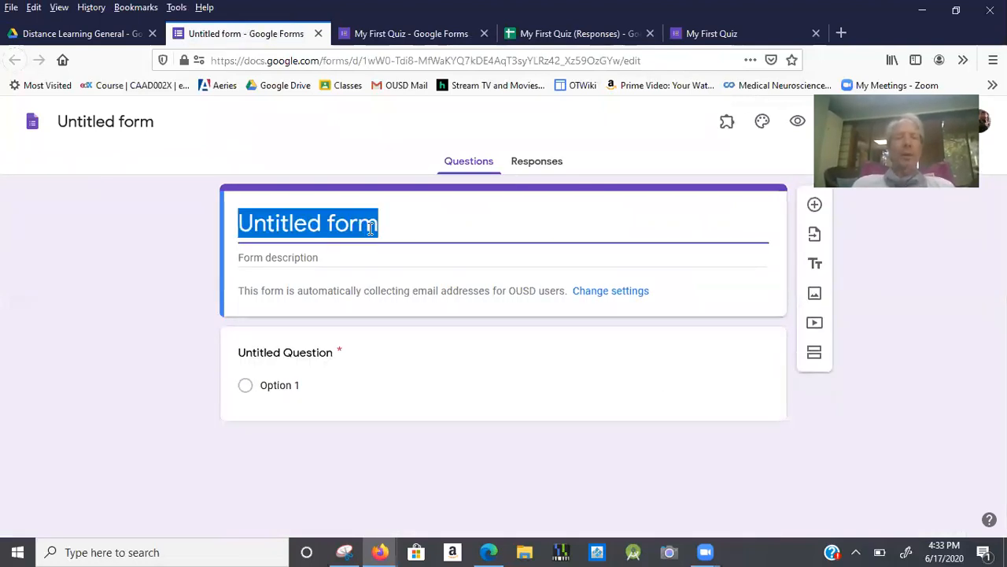
type("Another")
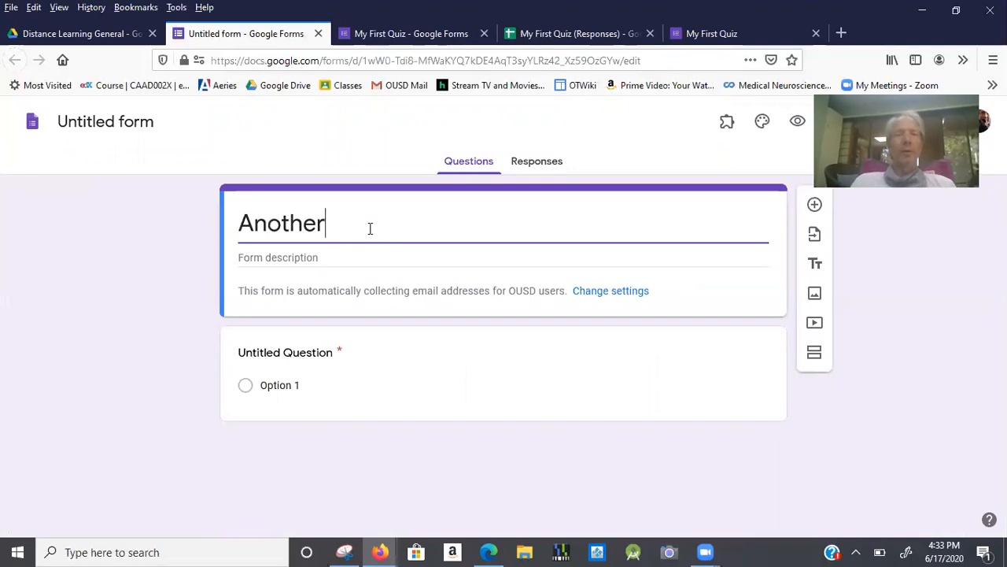
type(" Quiz")
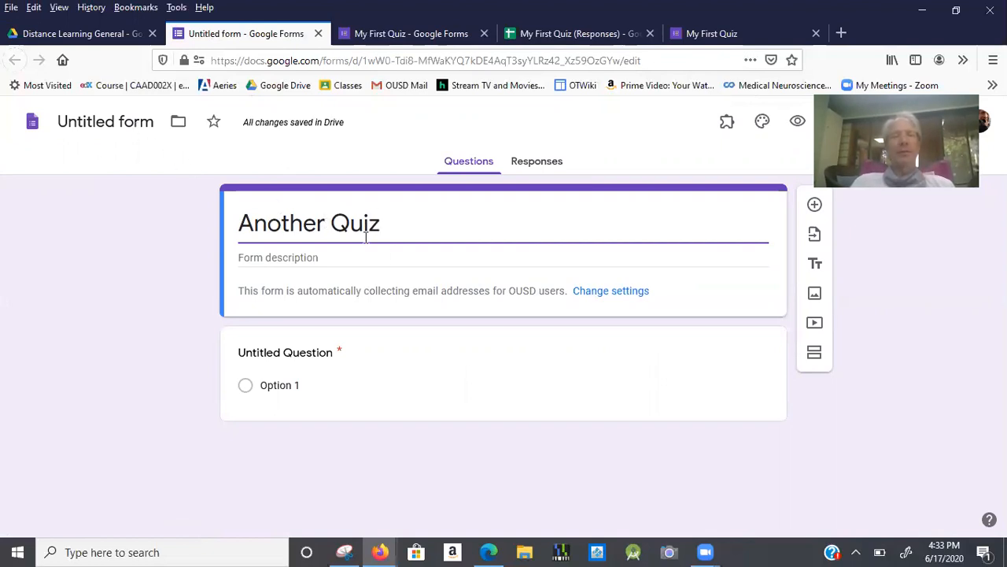
left_click(128, 126)
left_click(134, 123)
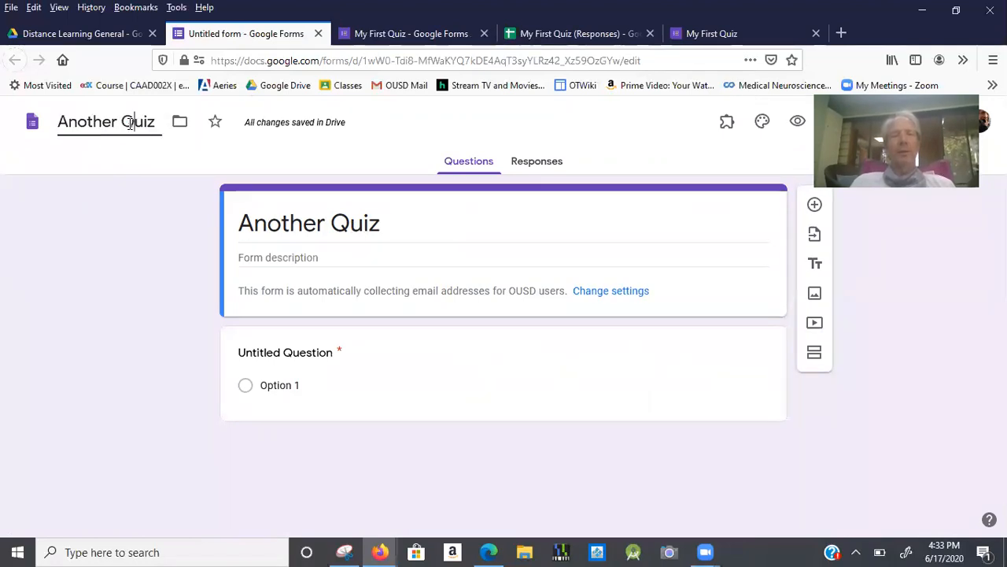
left_click(280, 220)
left_click(295, 260)
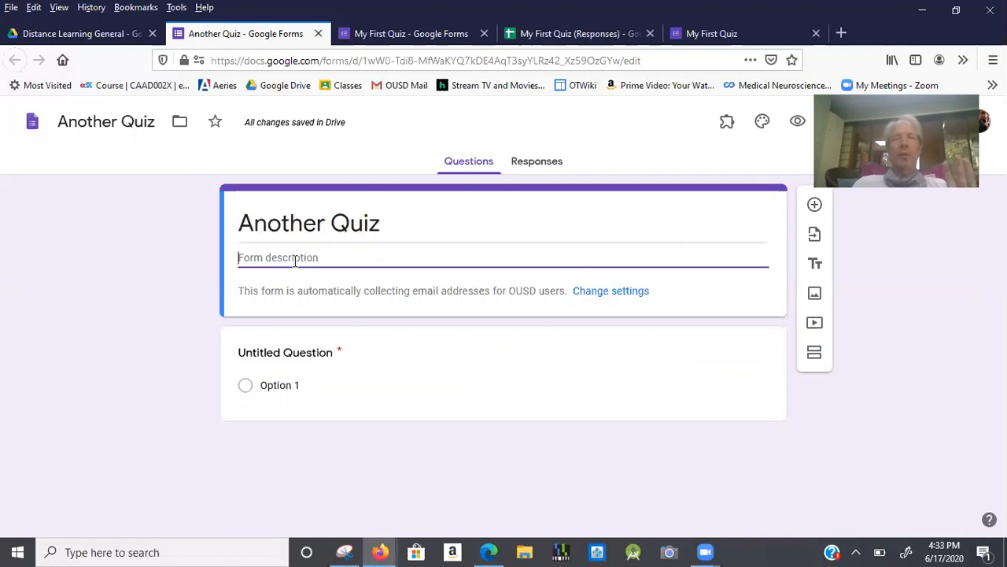
left_click(313, 356)
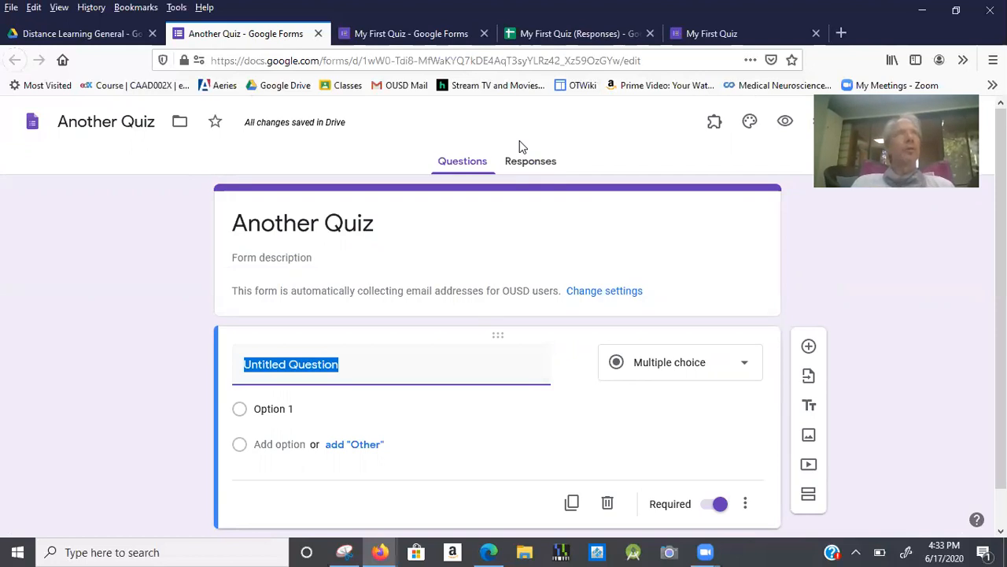
Type the question 'Which Mnemonic represents the colors of the visible spectrum?'.
type("Wh")
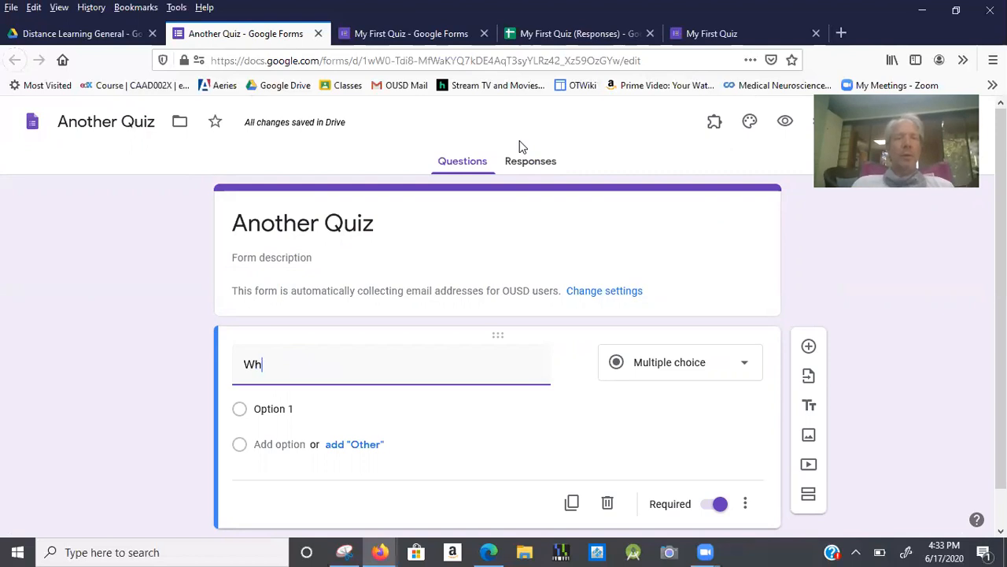
type("ich Mnemon")
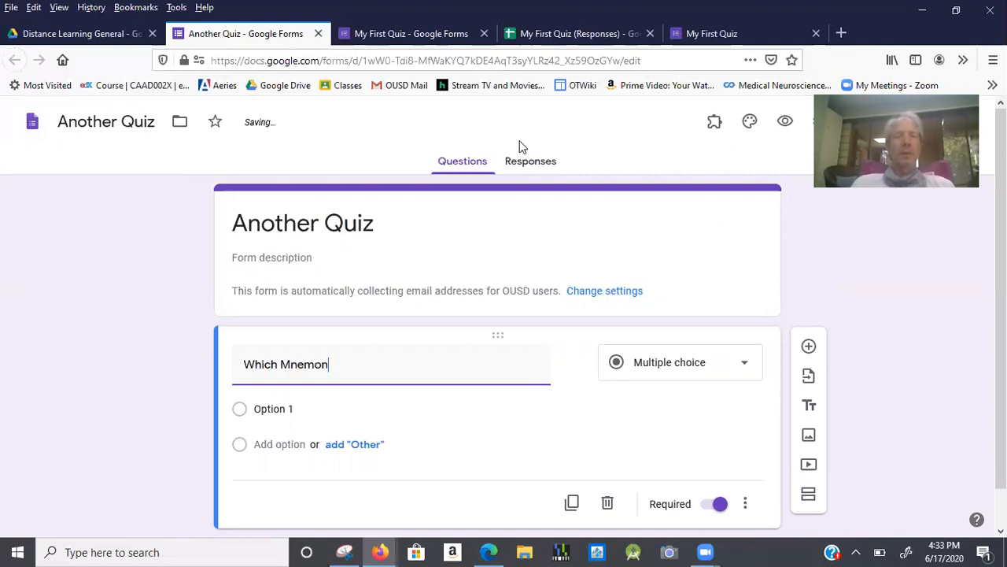
type("ic reperse")
key("BackSpace")
key("BackSpace")
key("BackSpace")
type("re")
key("BackSpace")
key("BackSpace")
type("er")
key("BackSpace")
key("BackSpace")
type("resents the")
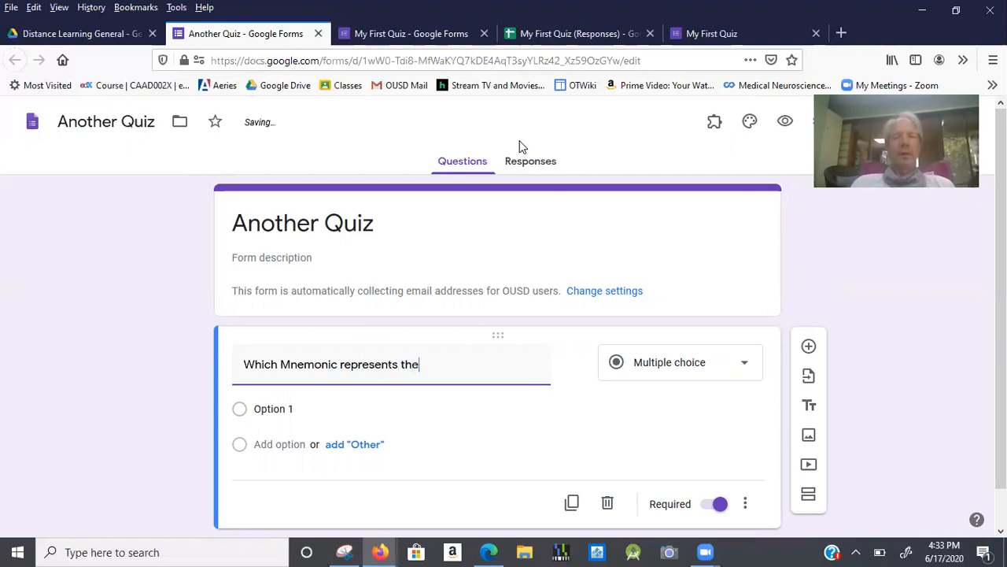
type(" colors of the vid")
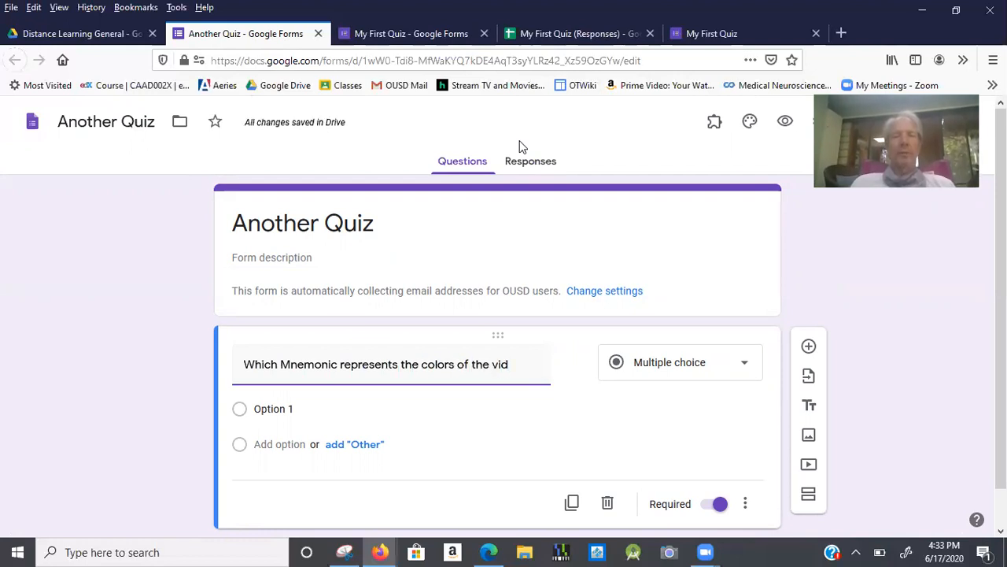
key("BackSpace")
type("sible spectrum>")
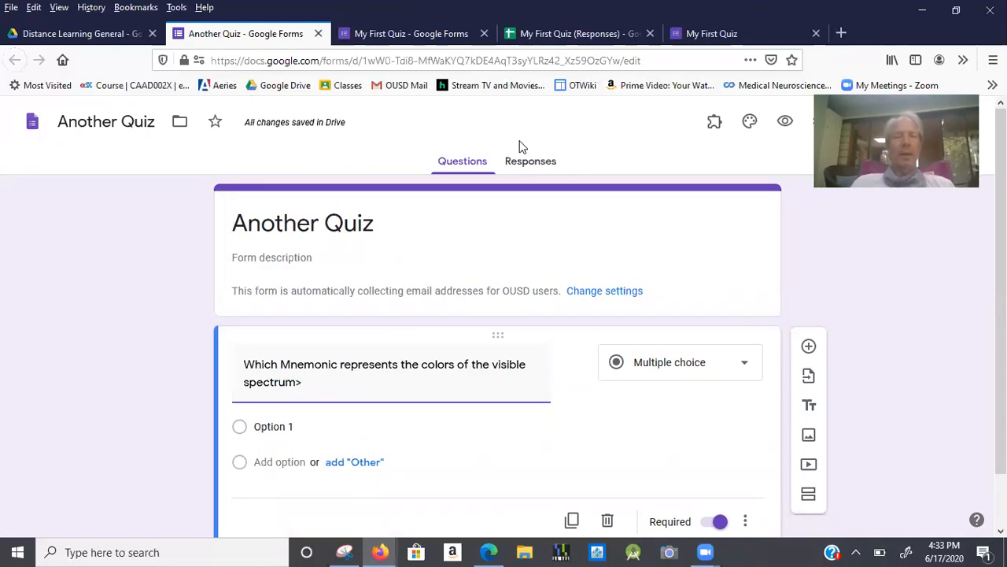
key("BackSpace")
type("?")
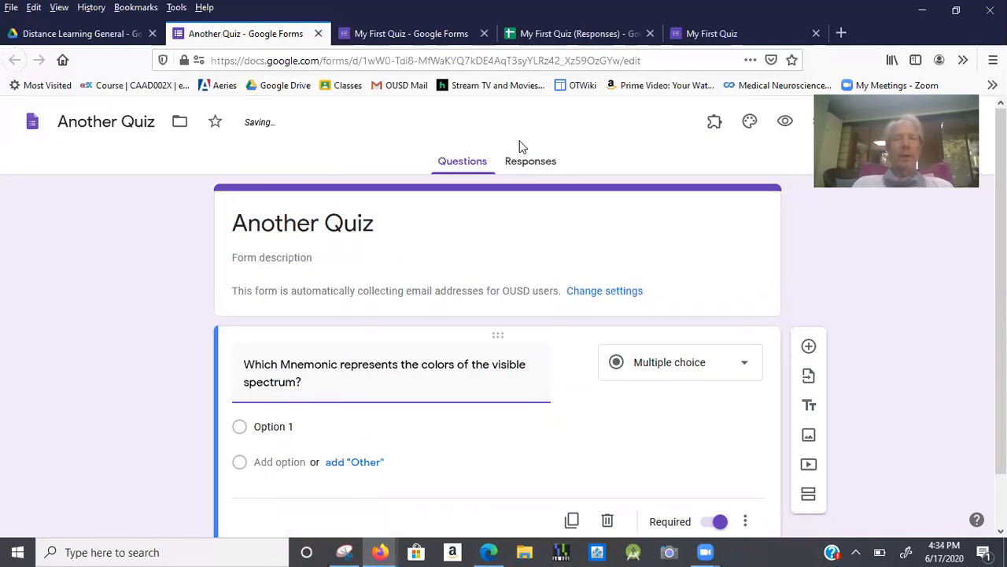
Switch the question type to Short answer, then back to Multiple choice.
left_click(702, 361)
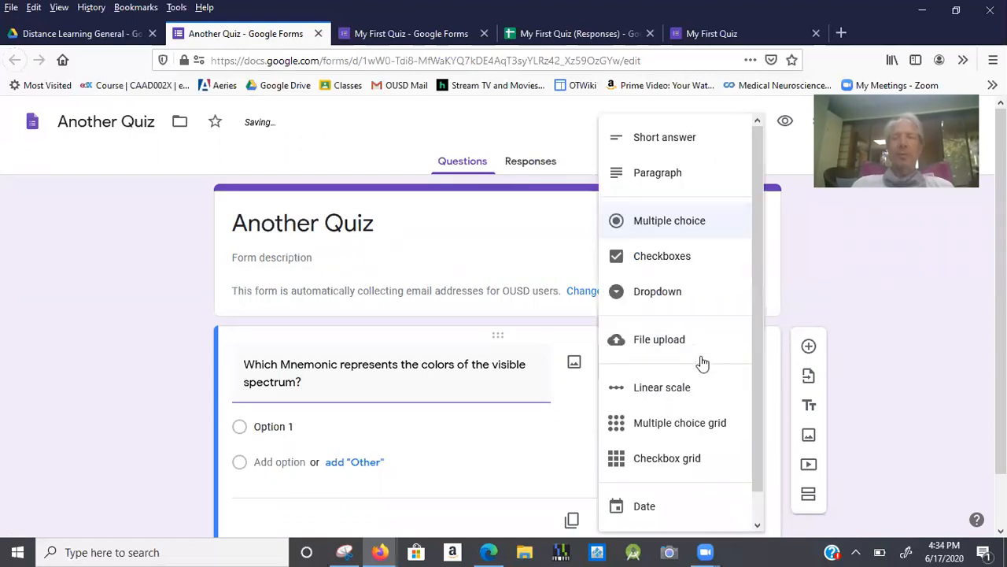
left_click(681, 142)
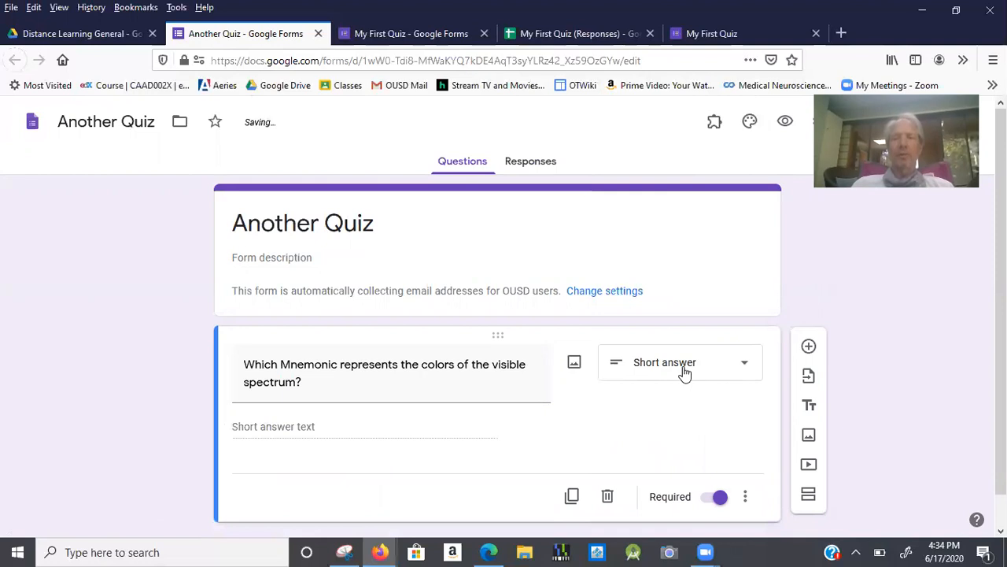
left_click(684, 373)
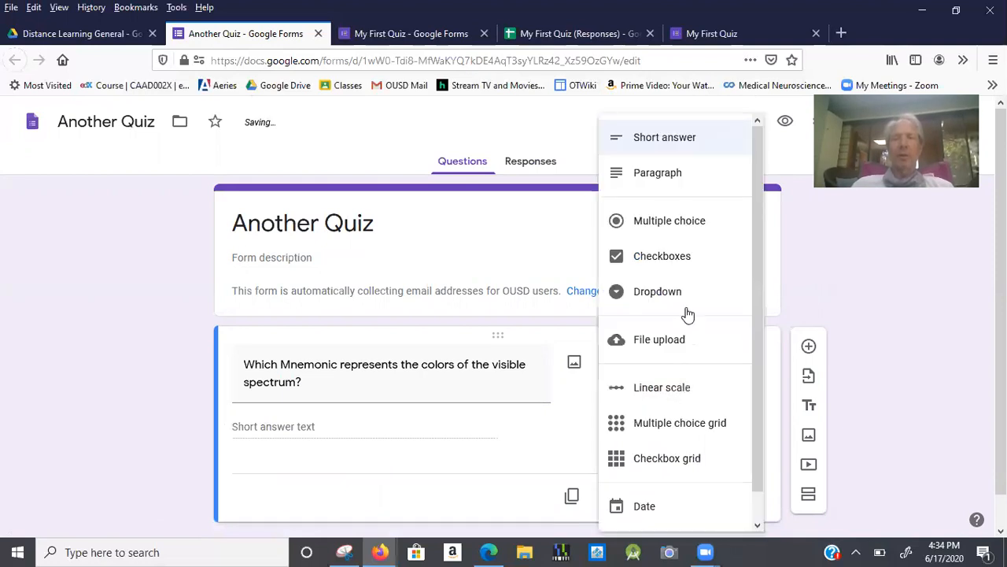
left_click(690, 222)
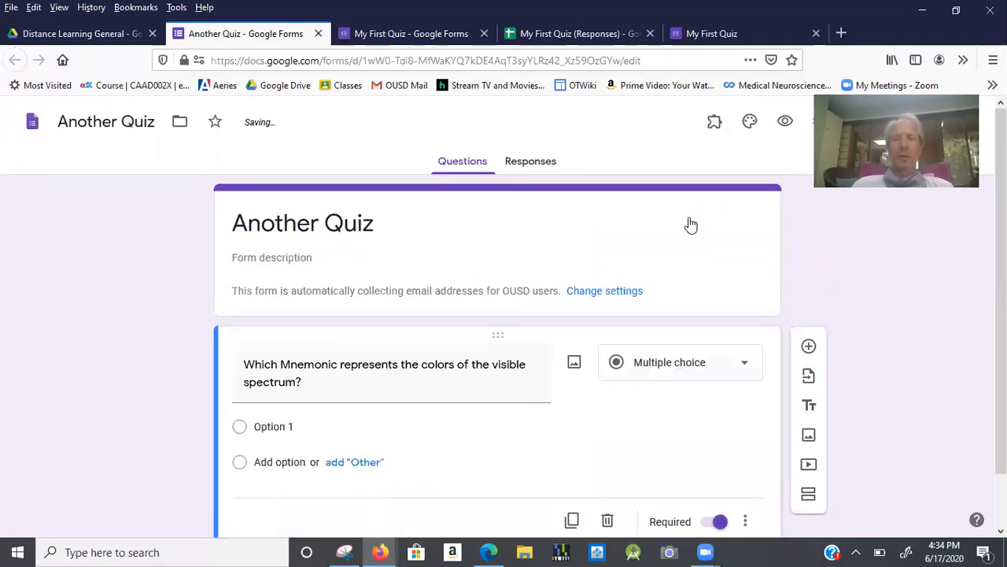
left_click(284, 429)
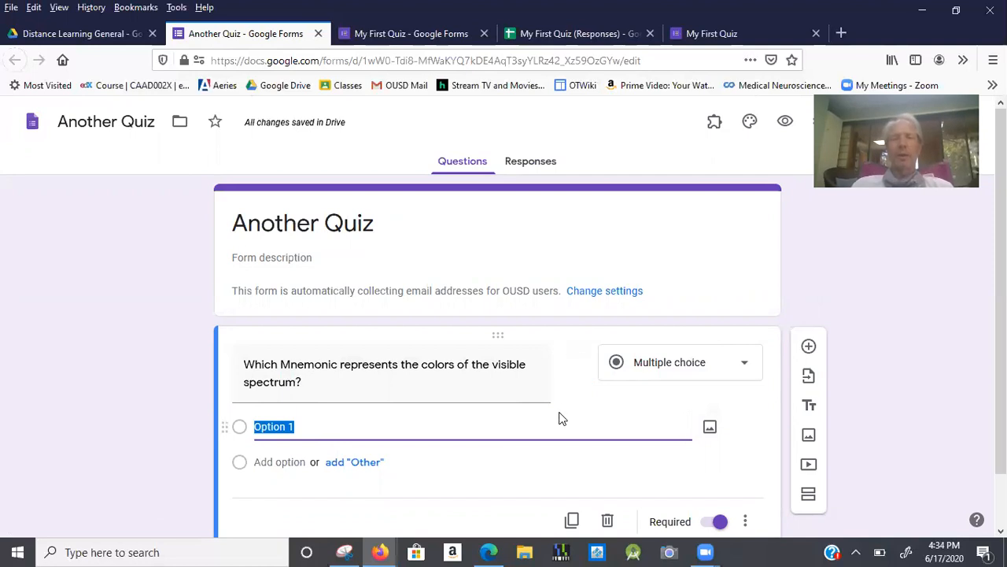
Enter four answer choices: ROYGBEN, ROYGBIV, POYGRM and PEMDAS.
scroll(562, 418, "down", 1)
left_click(528, 401)
triple_click(528, 402)
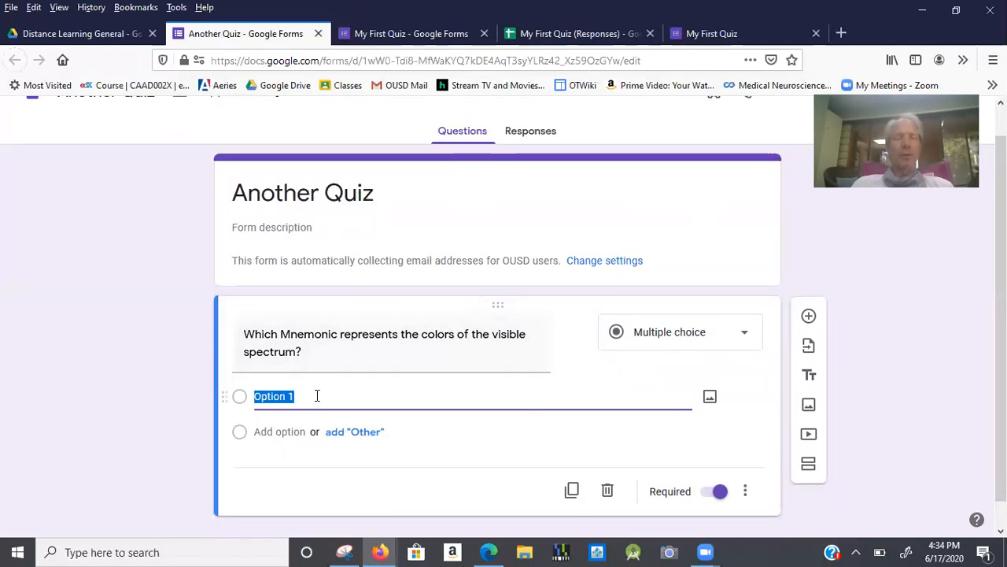
type("ROYGBIV")
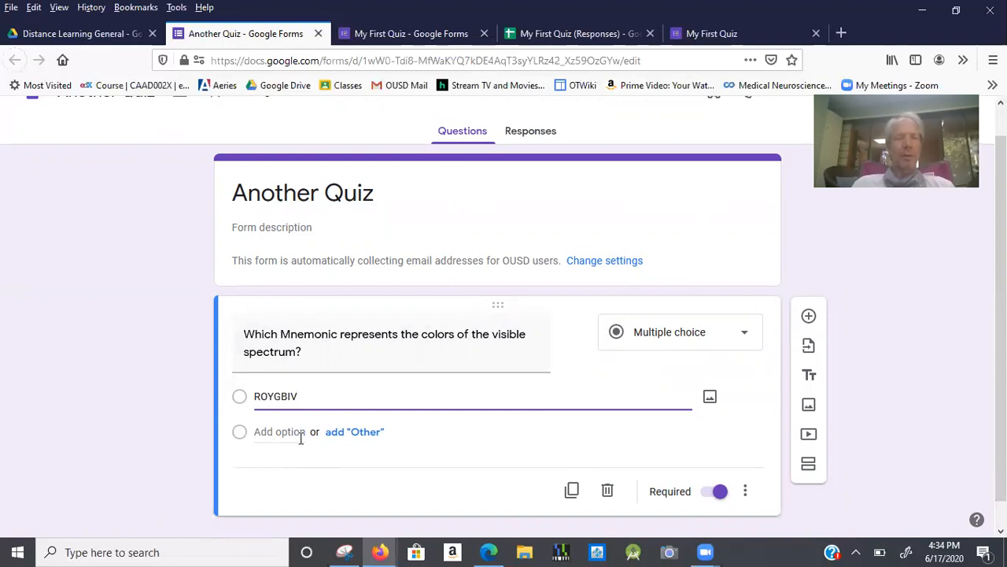
left_click(301, 438)
type("ROYGBEN")
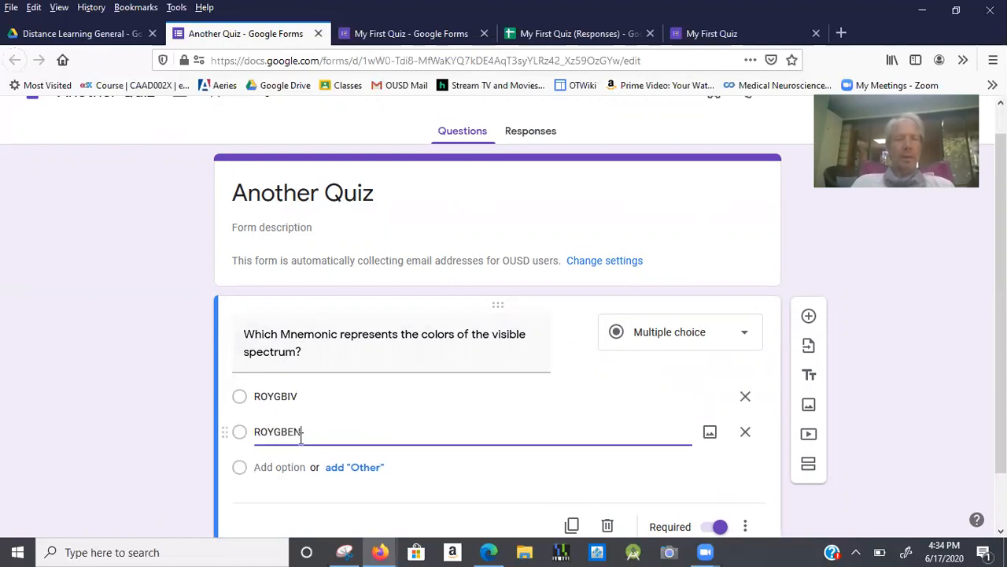
left_click(289, 466)
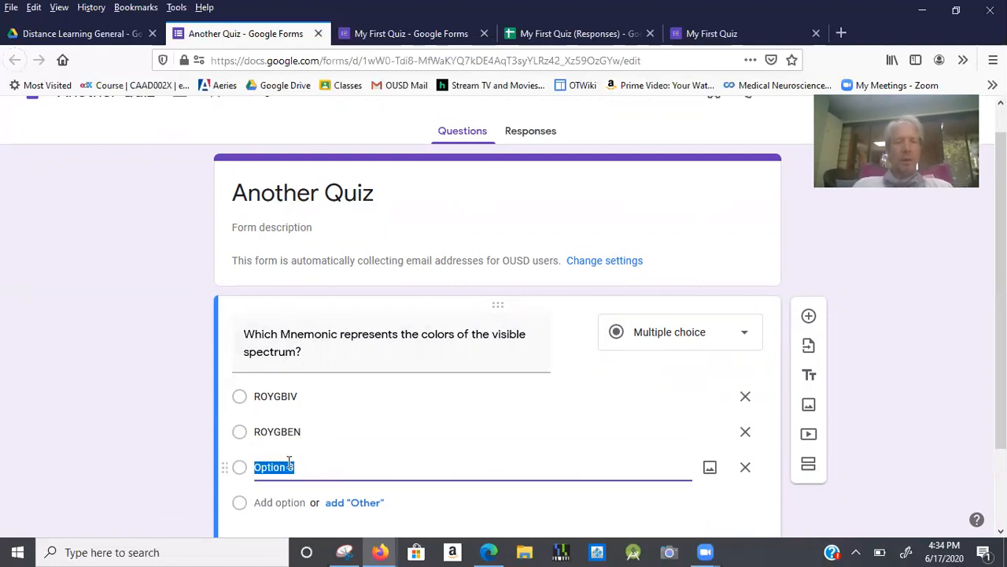
type("POYGRM")
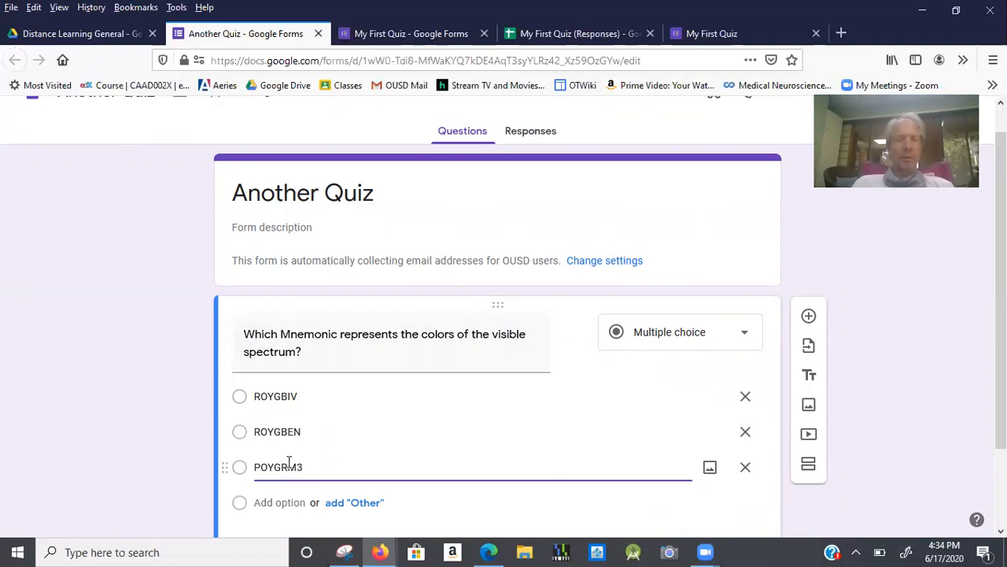
left_click(291, 502)
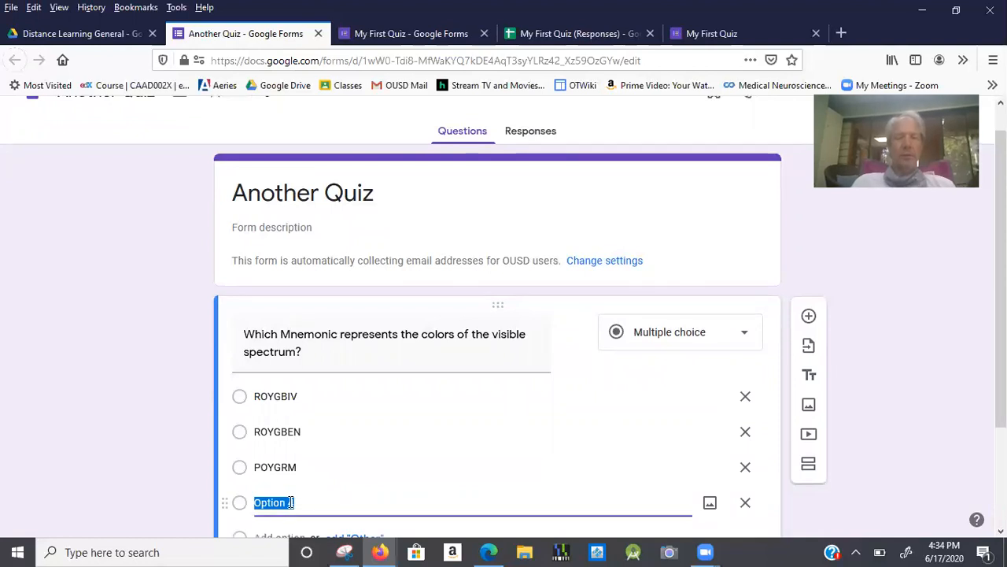
type("PEMDAS")
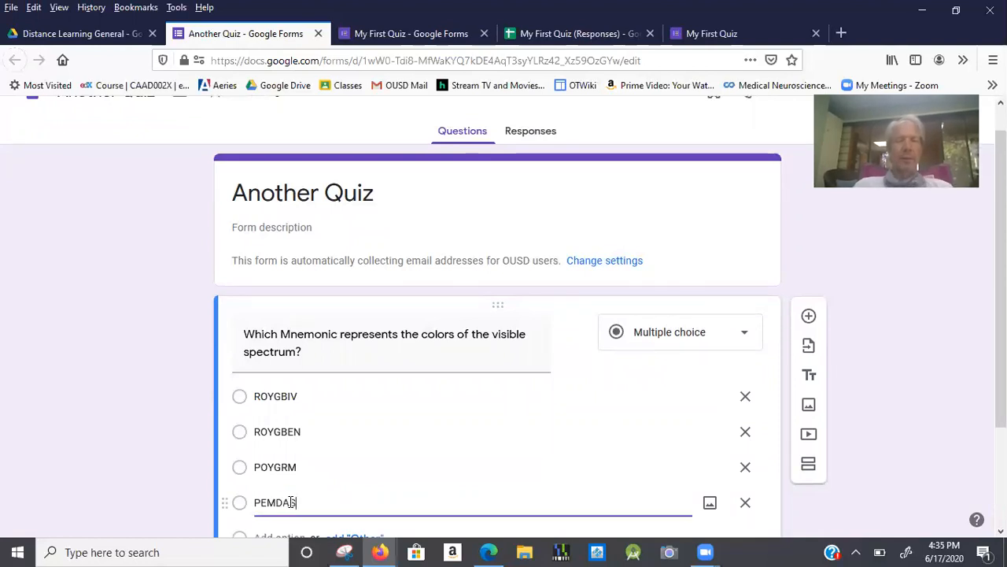
Drag ROYGBIV so it sits directly below ROYGBEN.
scroll(292, 494, "down", 3)
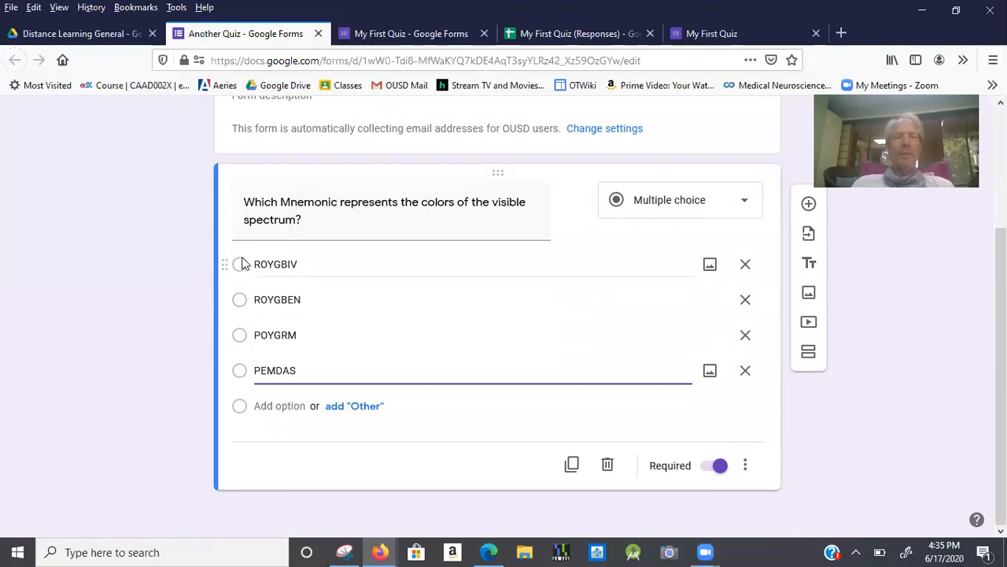
left_click_drag(233, 261, 234, 297)
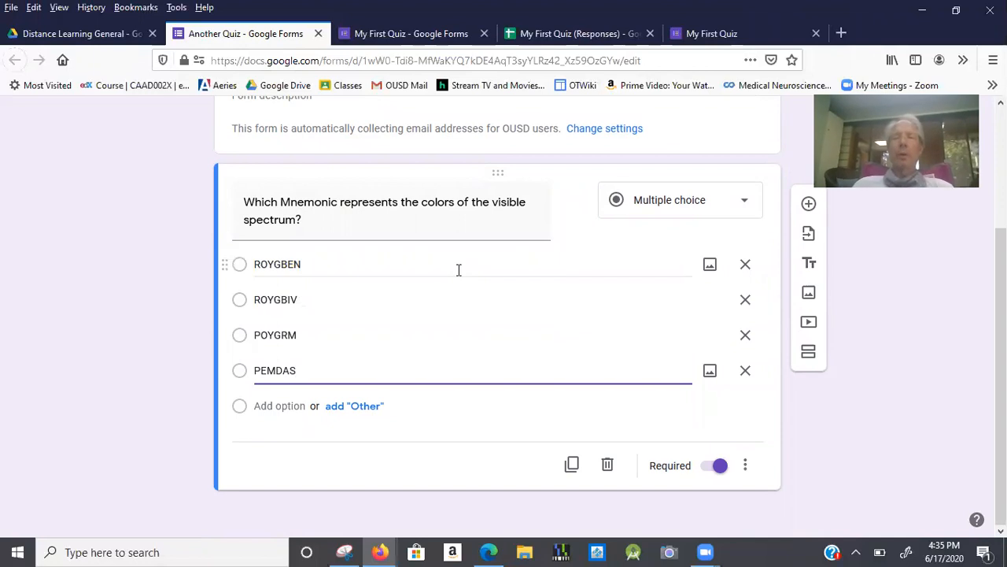
scroll(459, 270, "up", 1)
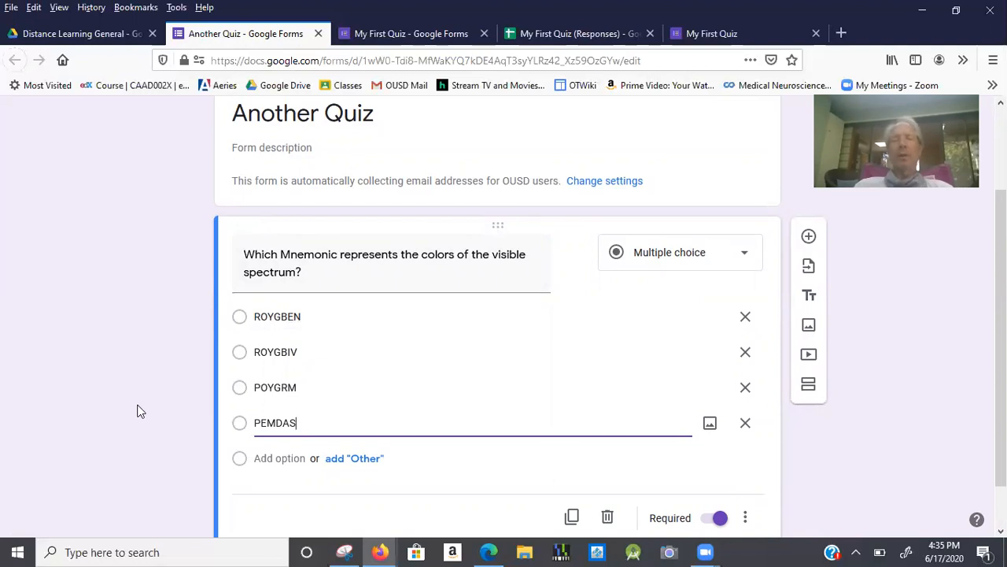
scroll(141, 412, "up", 3)
scroll(141, 411, "down", 3)
scroll(141, 412, "up", 3)
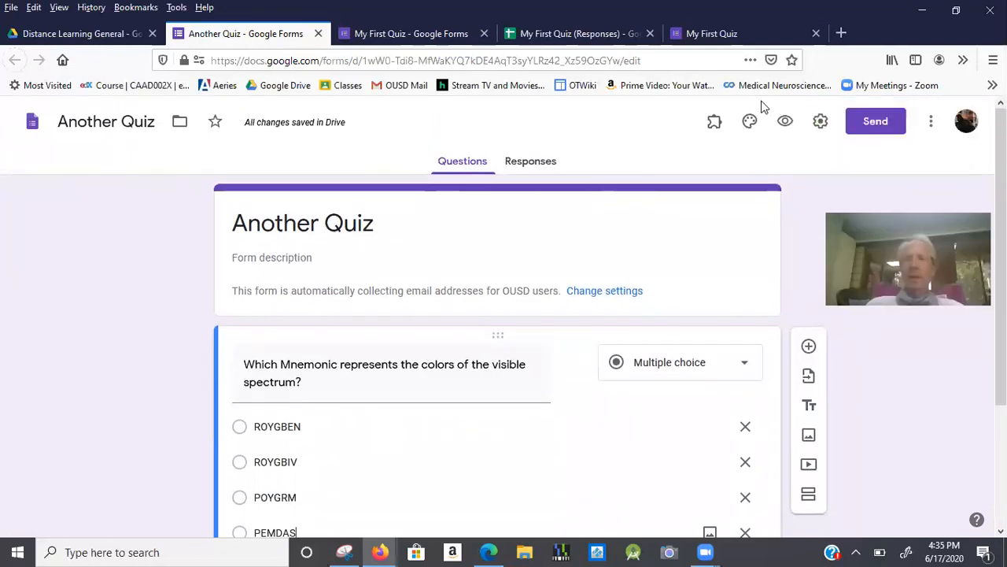
Enable 'Make this a quiz' in Settings, with grades released immediately after each submission.
left_click(823, 132)
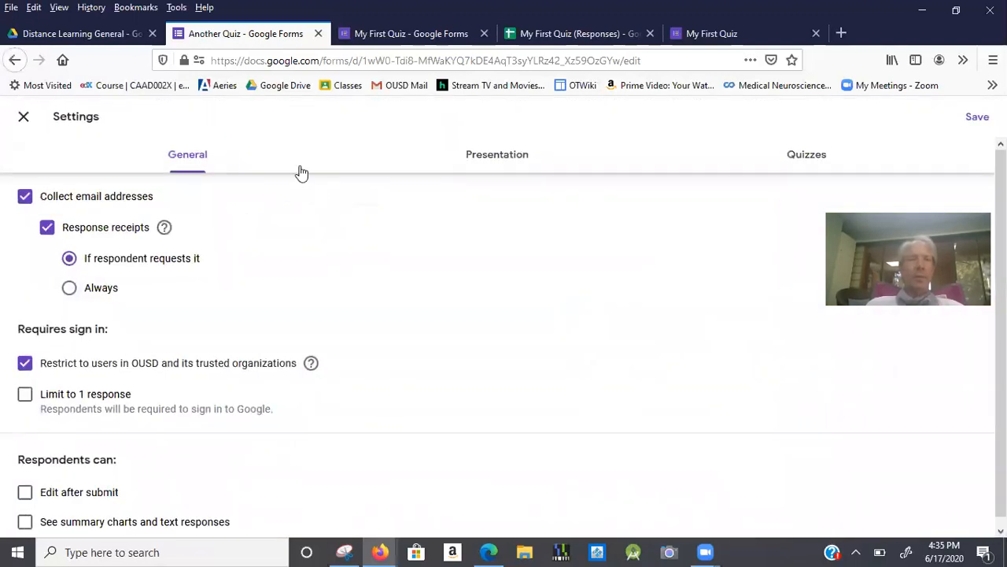
left_click(815, 157)
left_click(35, 201)
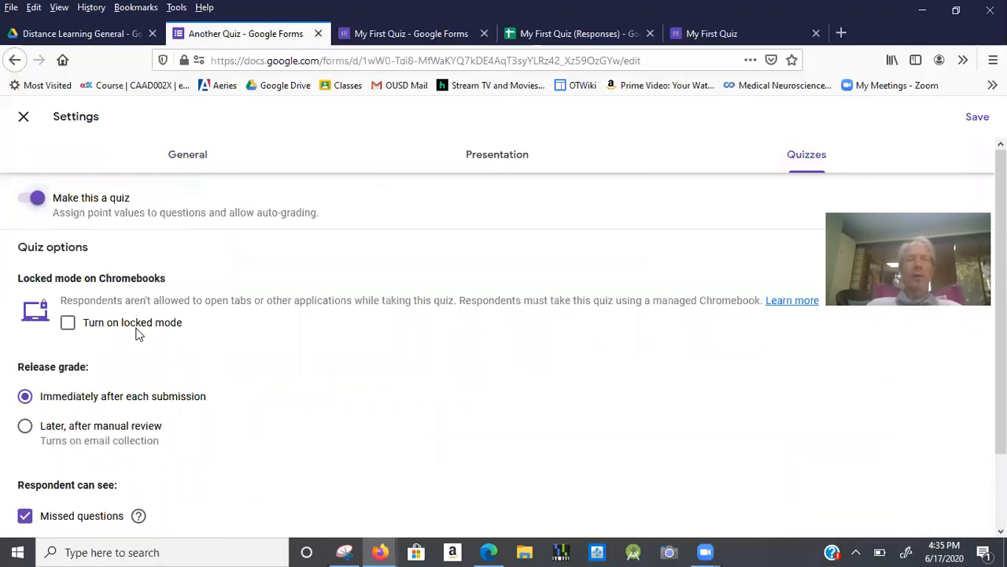
scroll(189, 331, "down", 2)
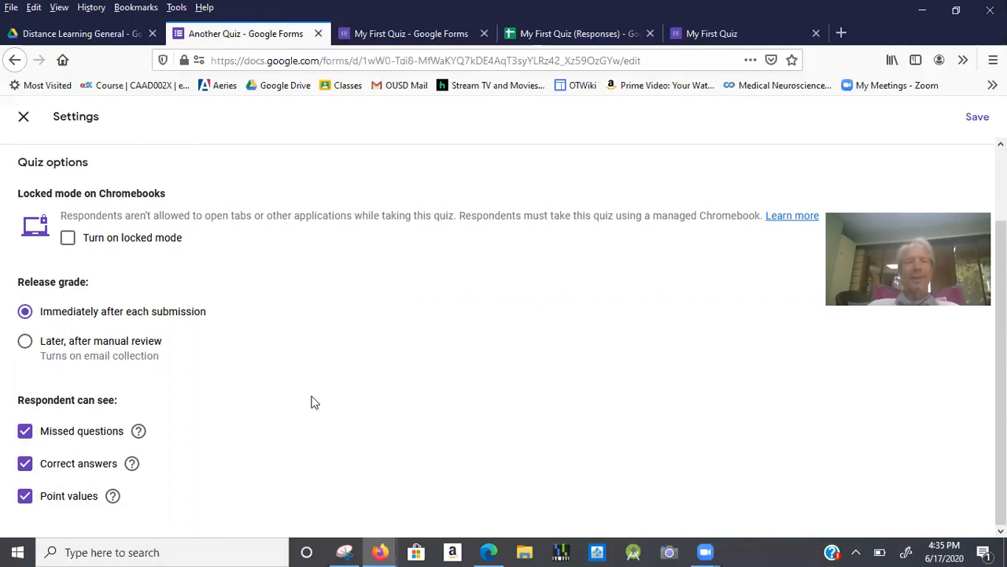
scroll(310, 402, "up", 2)
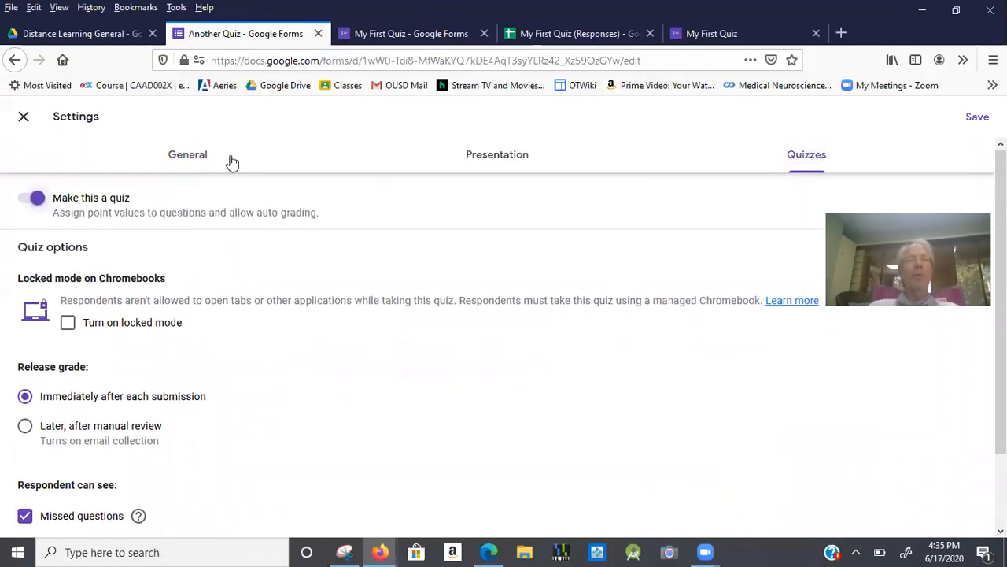
scroll(240, 430, "down", 2)
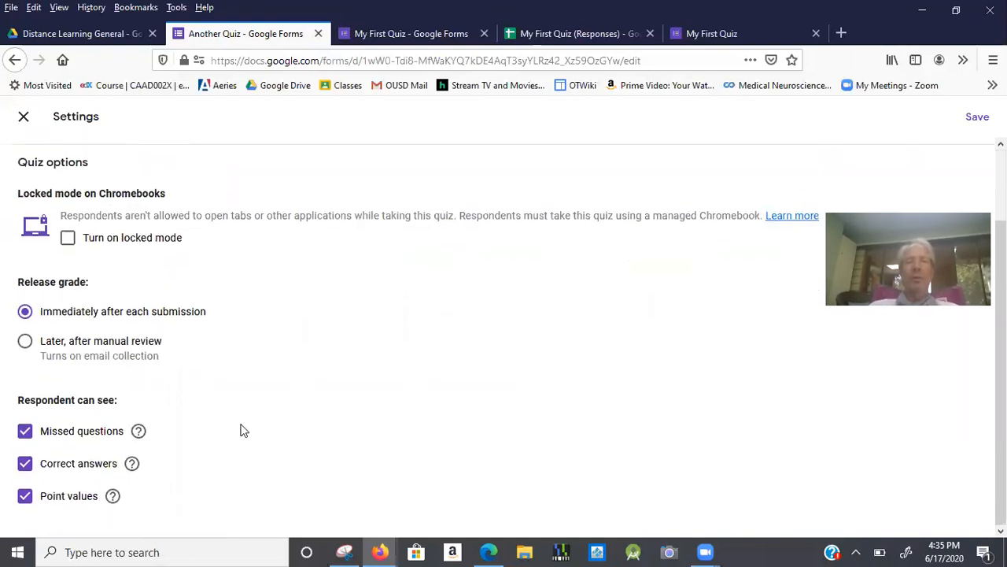
scroll(240, 430, "up", 2)
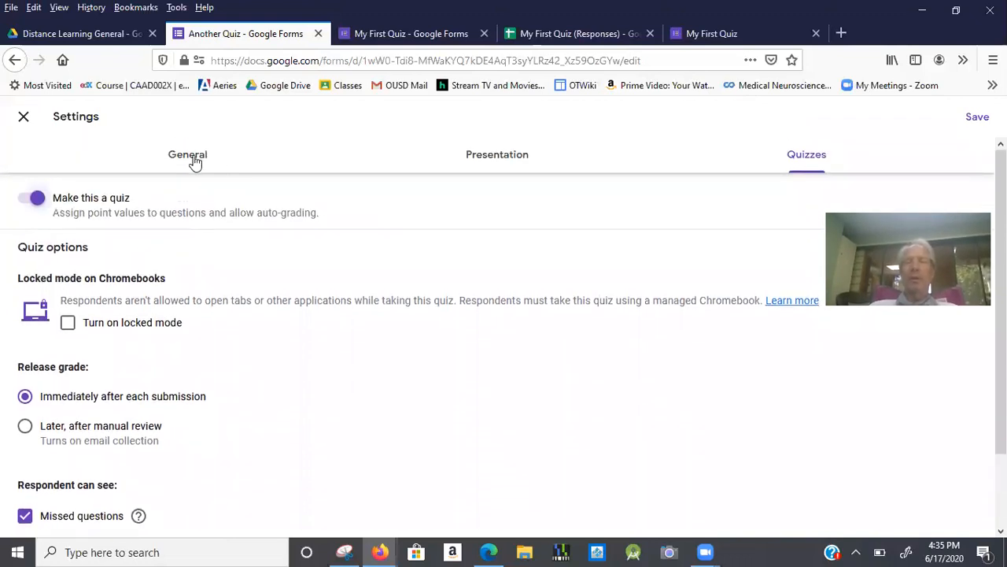
left_click(195, 162)
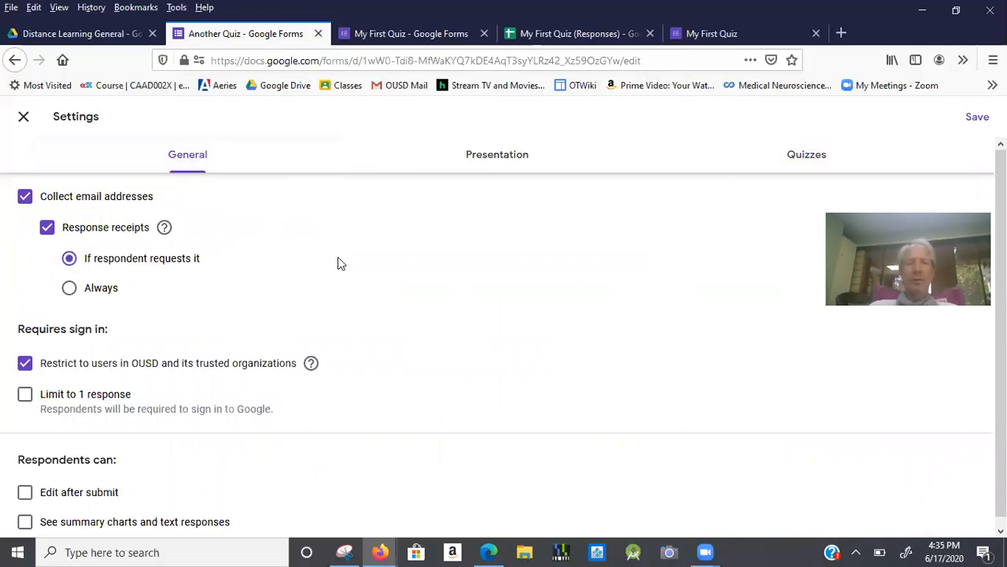
scroll(338, 256, "down", 1)
Turn on 'Limit to 1 response' and turn off 'Edit after submit'.
left_click(25, 388)
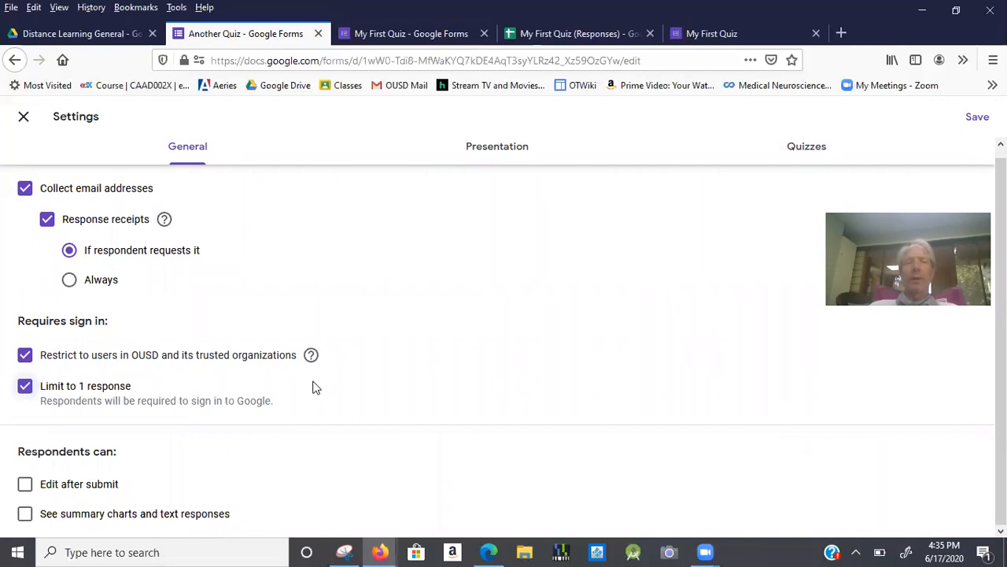
left_click(25, 486)
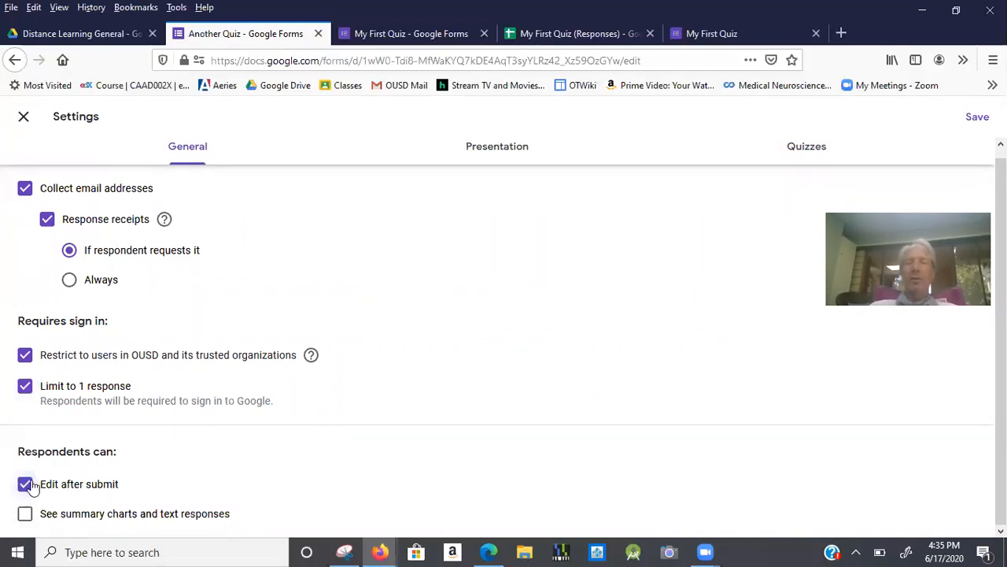
left_click(30, 488)
left_click(30, 486)
left_click(28, 486)
left_click(29, 486)
left_click(29, 486)
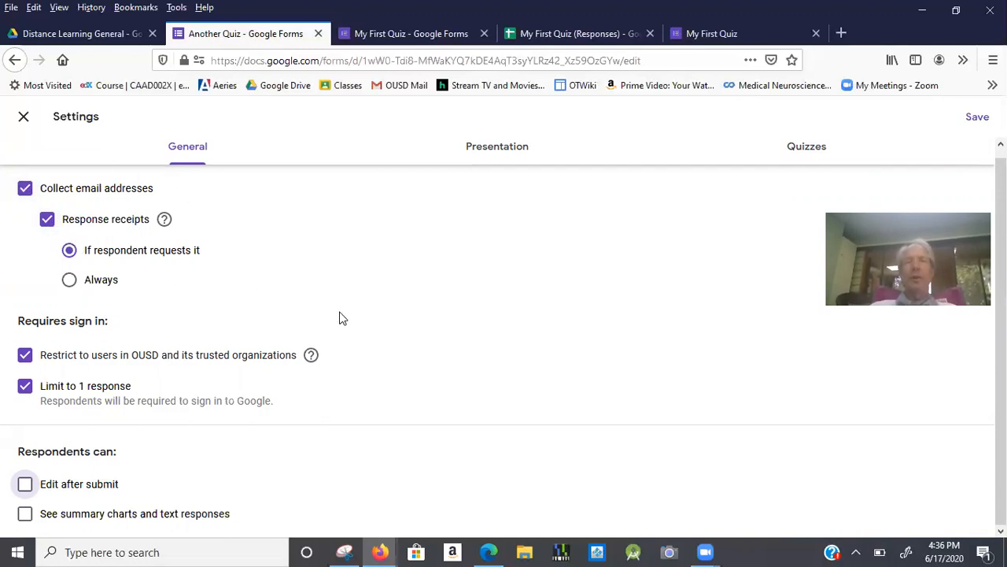
Recheck the one-response limit stays on with editing off, and save the settings.
left_click(96, 388)
left_click(96, 388)
left_click(82, 389)
left_click(82, 389)
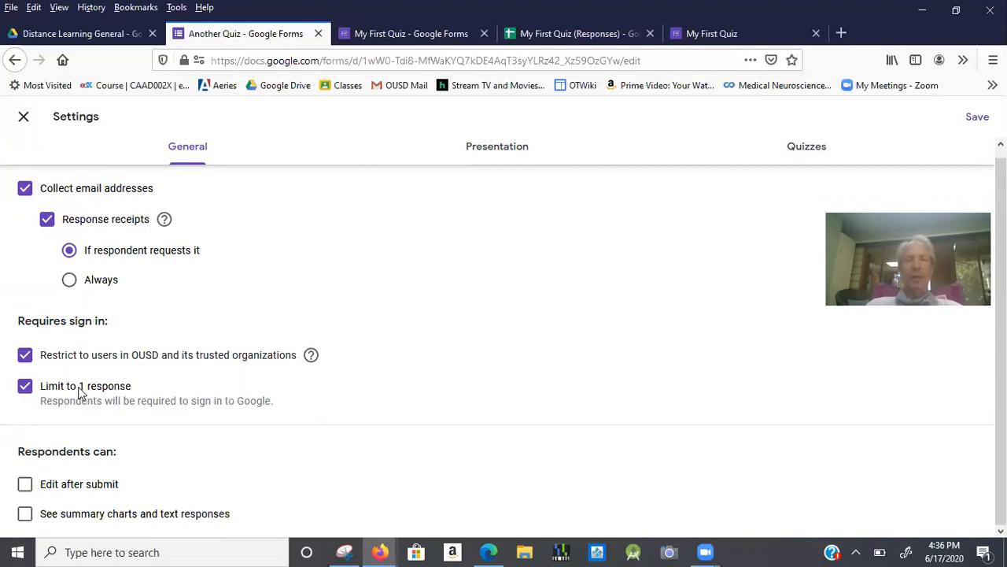
left_click(23, 484)
left_click(32, 385)
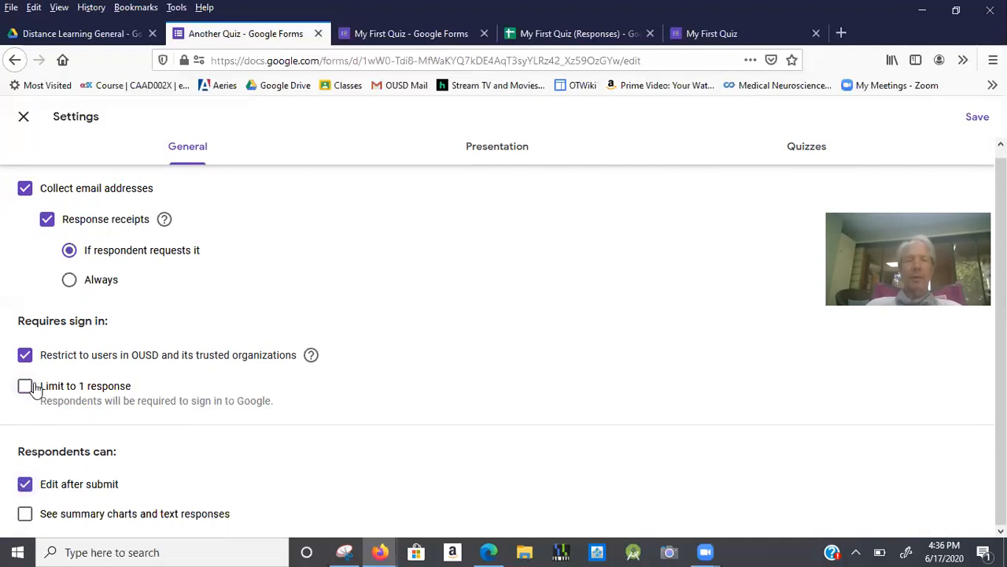
left_click(28, 476)
left_click(25, 385)
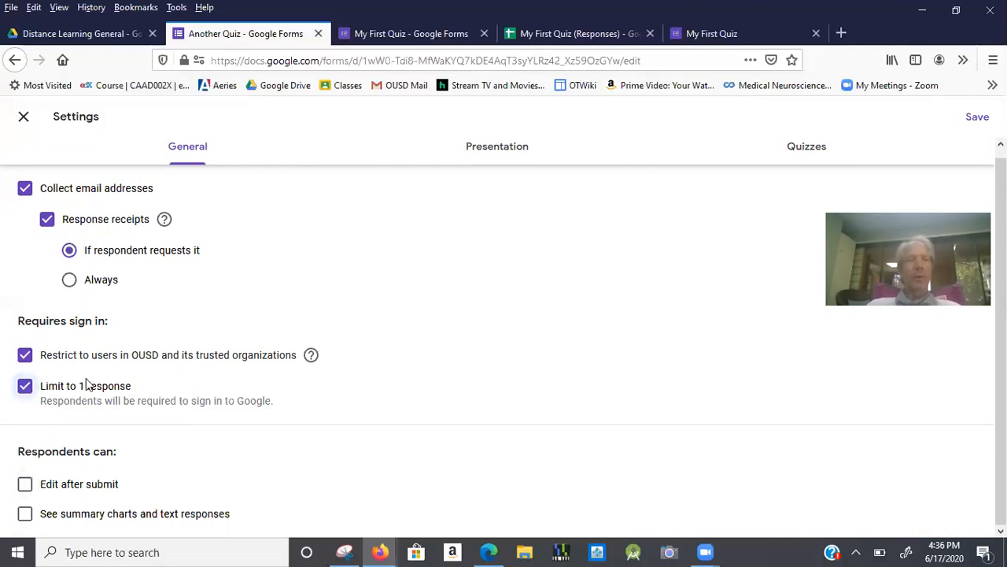
left_click(977, 117)
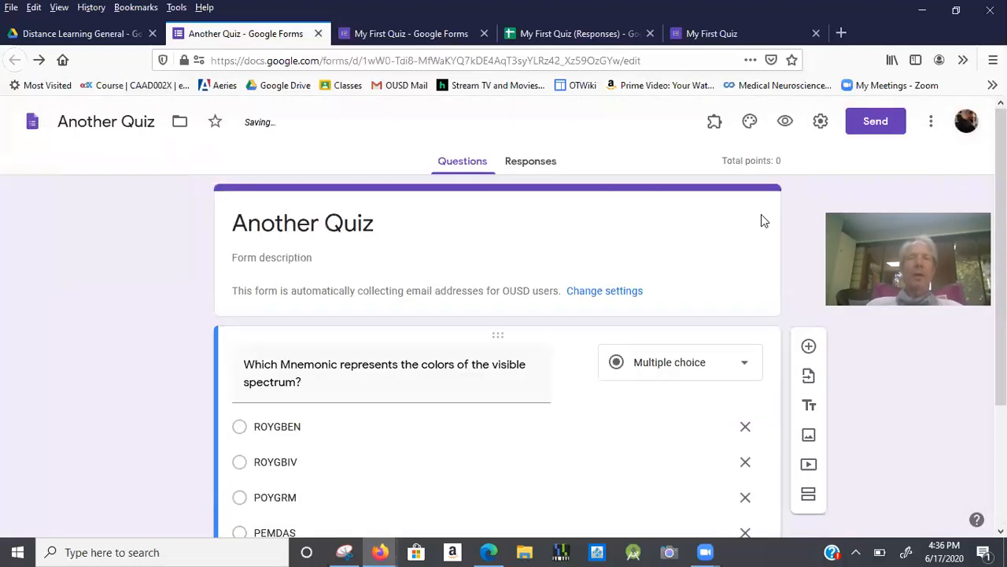
In the spectrum question's answer key, set 1 point and mark ROYGBIV correct.
scroll(607, 318, "down", 2)
scroll(607, 318, "down", 3)
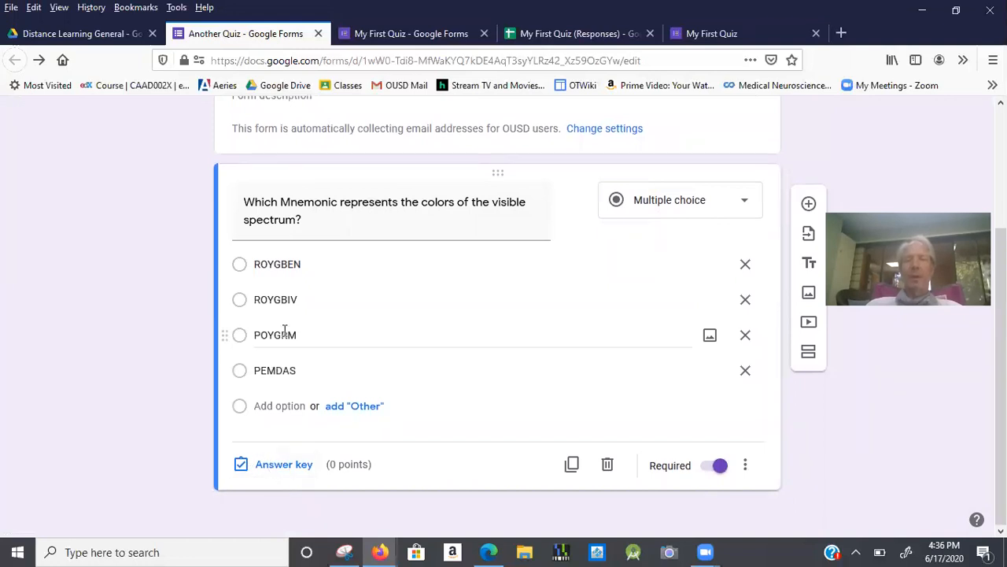
left_click(286, 462)
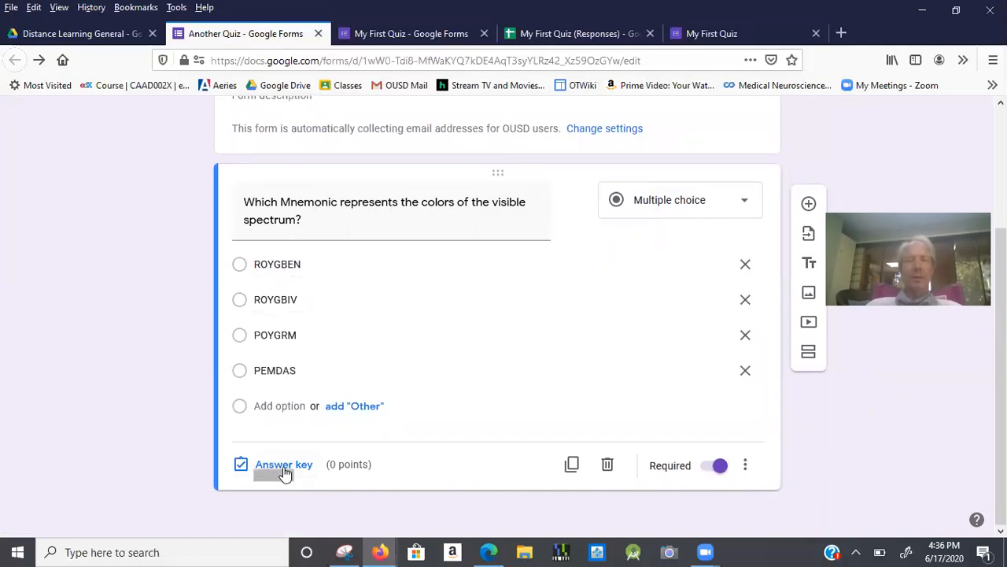
left_click(721, 287)
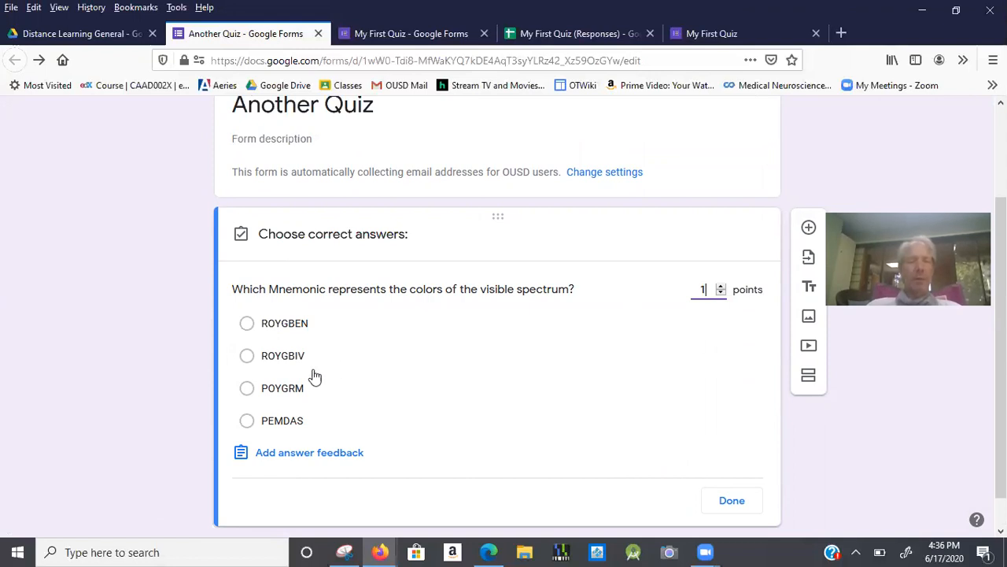
left_click(248, 356)
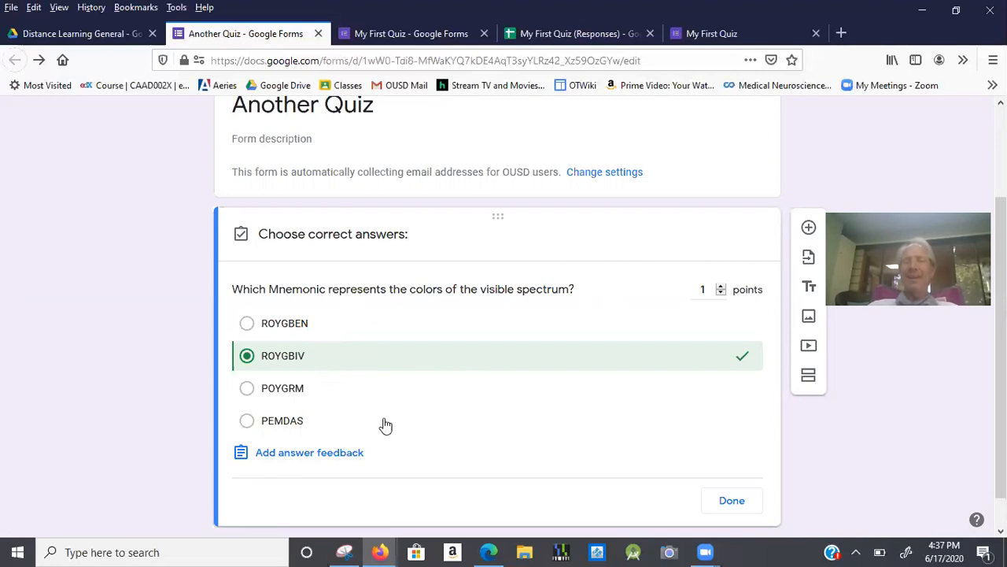
Look through the correct and incorrect answer feedback tabs, then close them without adding feedback.
left_click(343, 453)
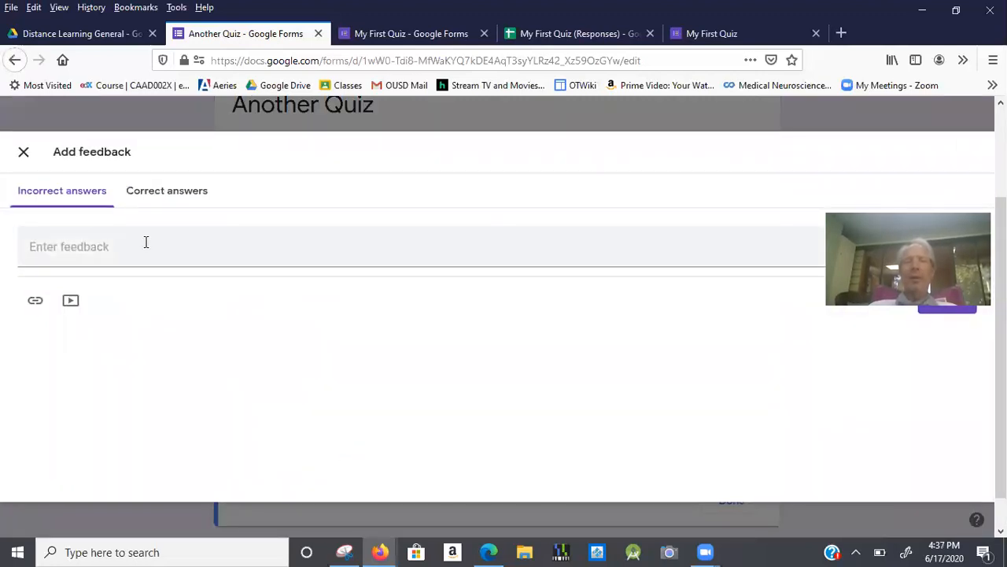
left_click(167, 197)
left_click(85, 203)
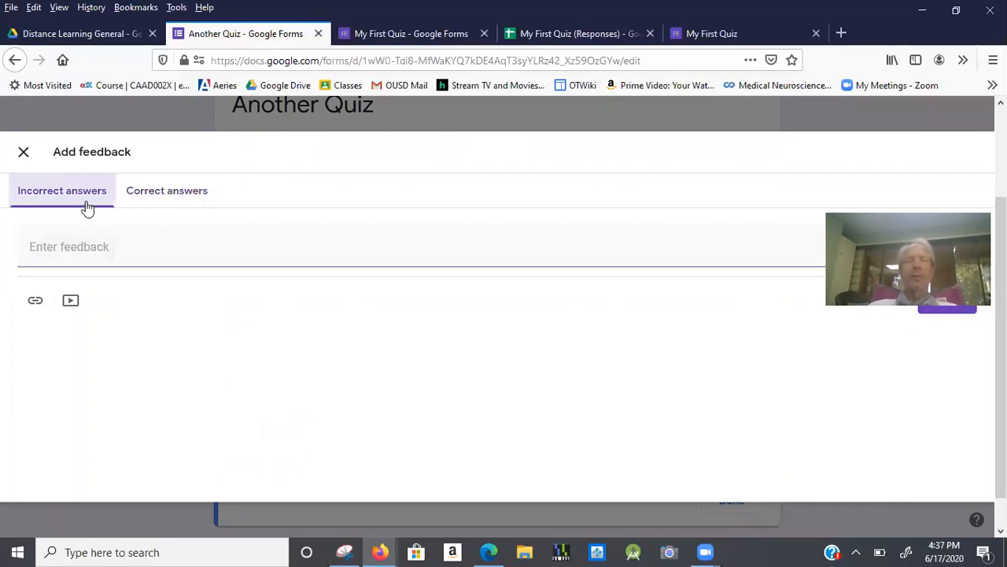
left_click(157, 206)
left_click(83, 193)
left_click(163, 203)
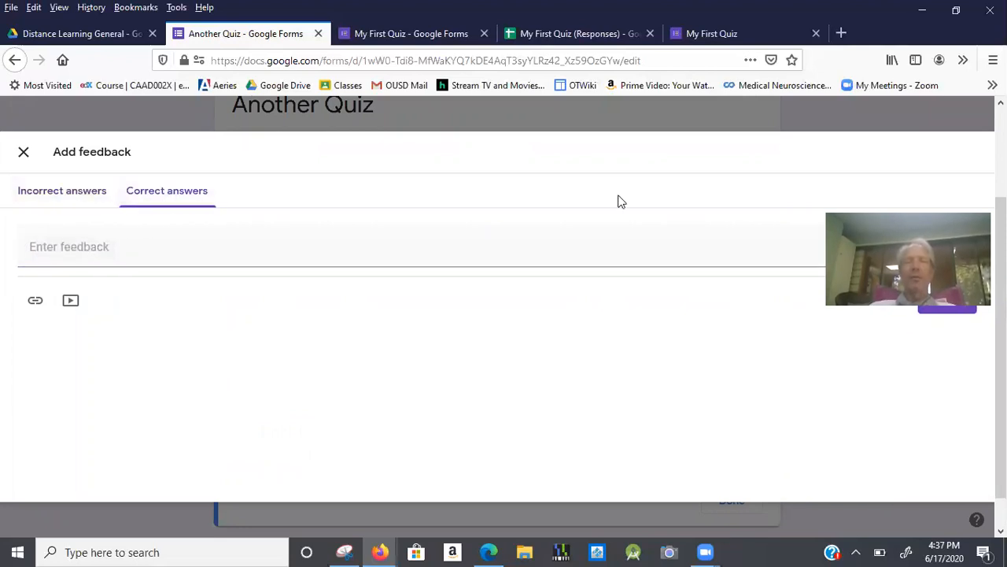
left_click(24, 151)
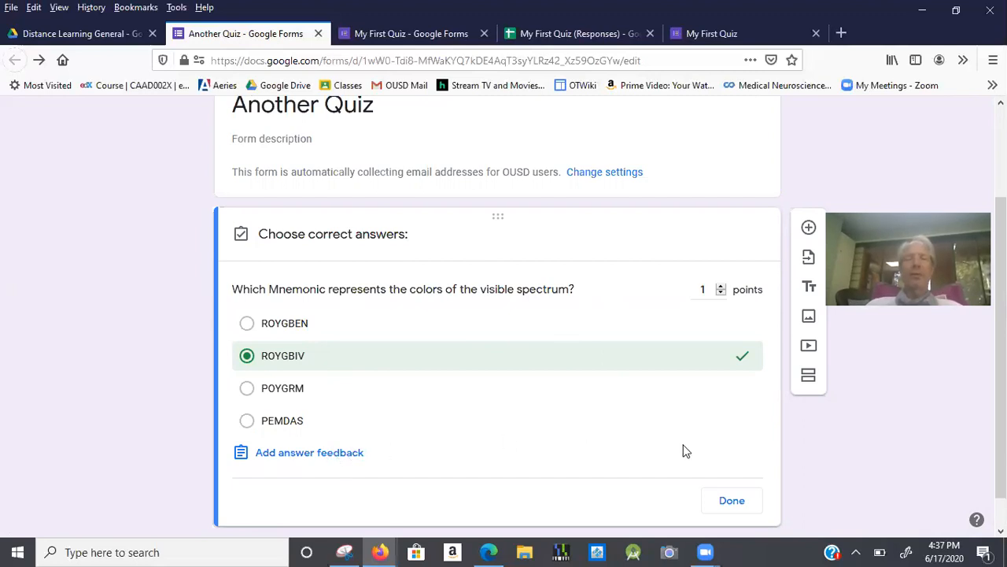
Save the spectrum question's 1-point answer key and add a blank question below it.
left_click(733, 500)
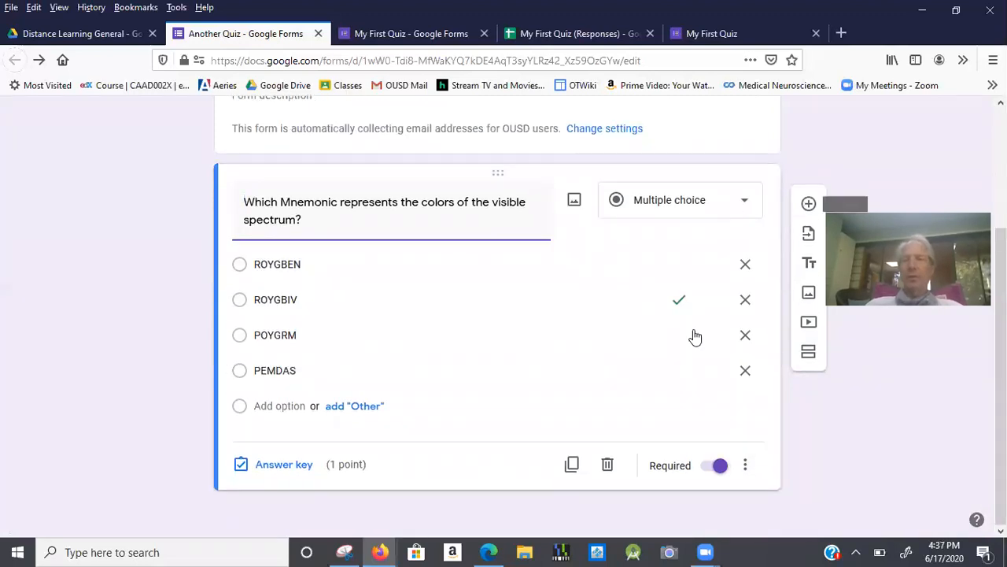
left_click(808, 206)
left_click(808, 204)
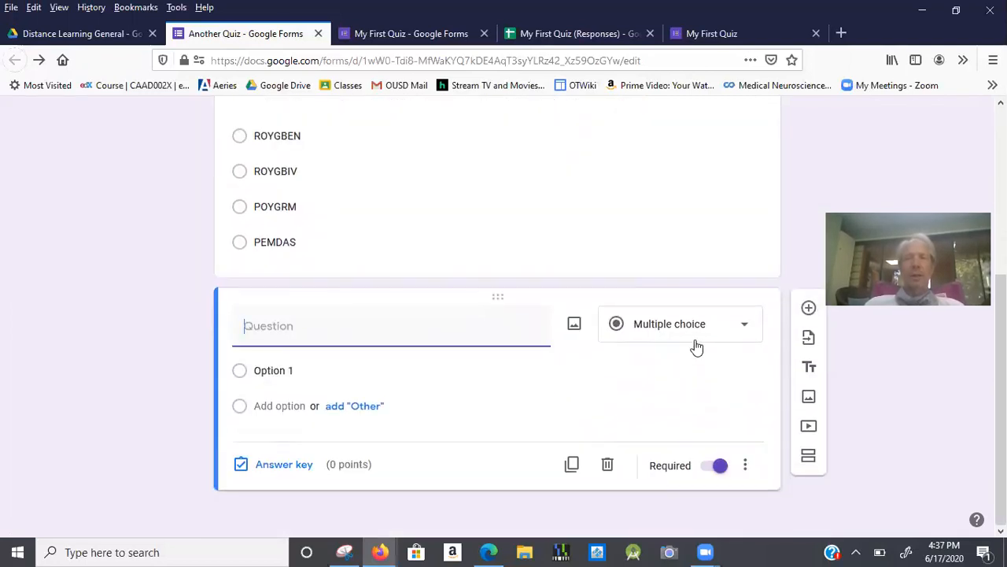
Make the new question a short answer asking 'Who won the NBA championship in 2018'.
left_click(696, 343)
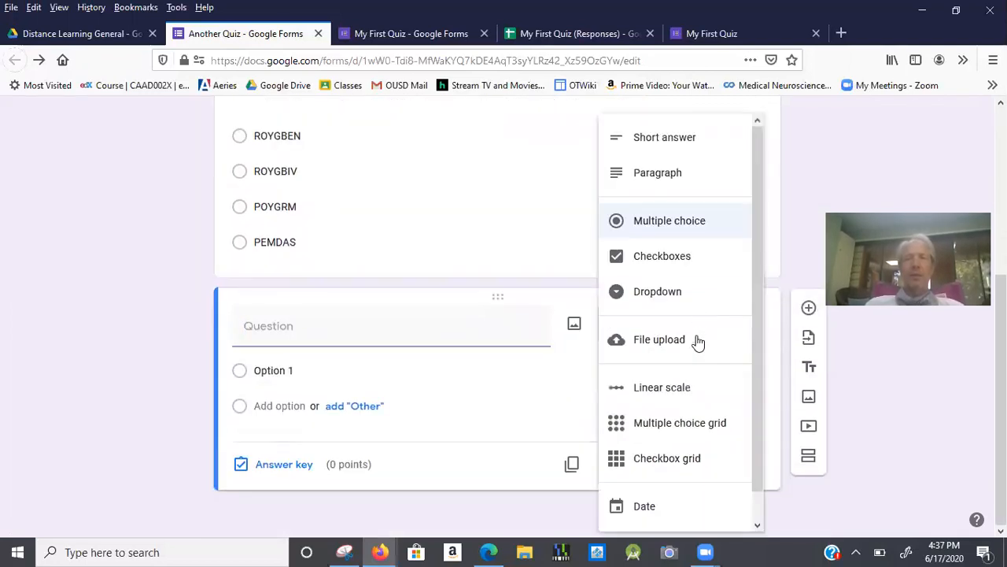
left_click(689, 156)
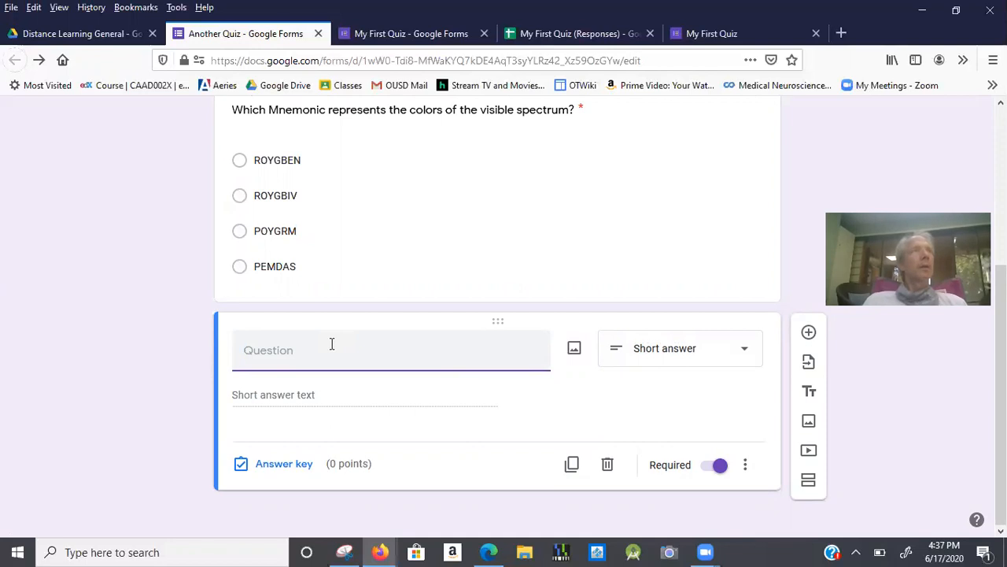
type("Who won the NBA championship in")
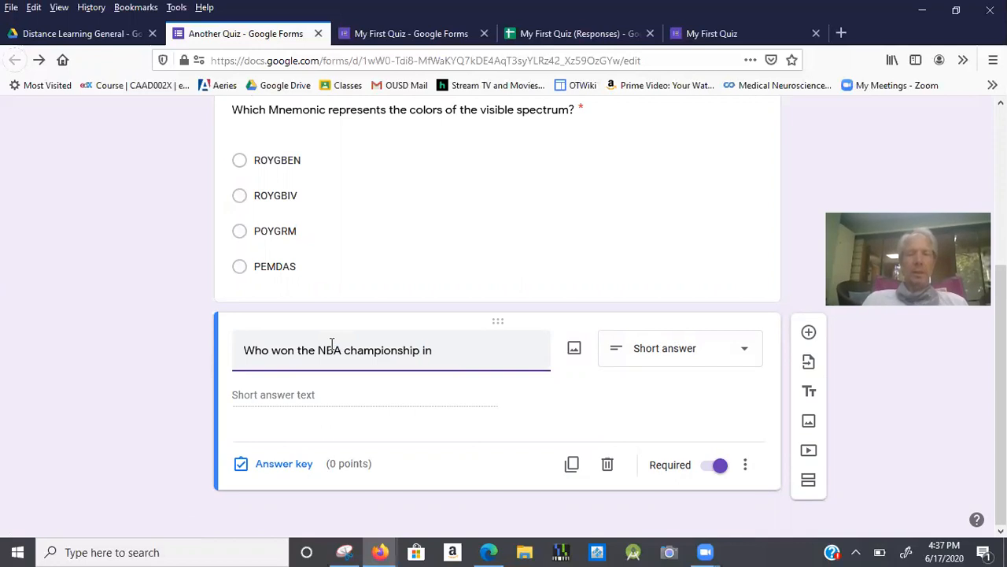
type(" 2018?")
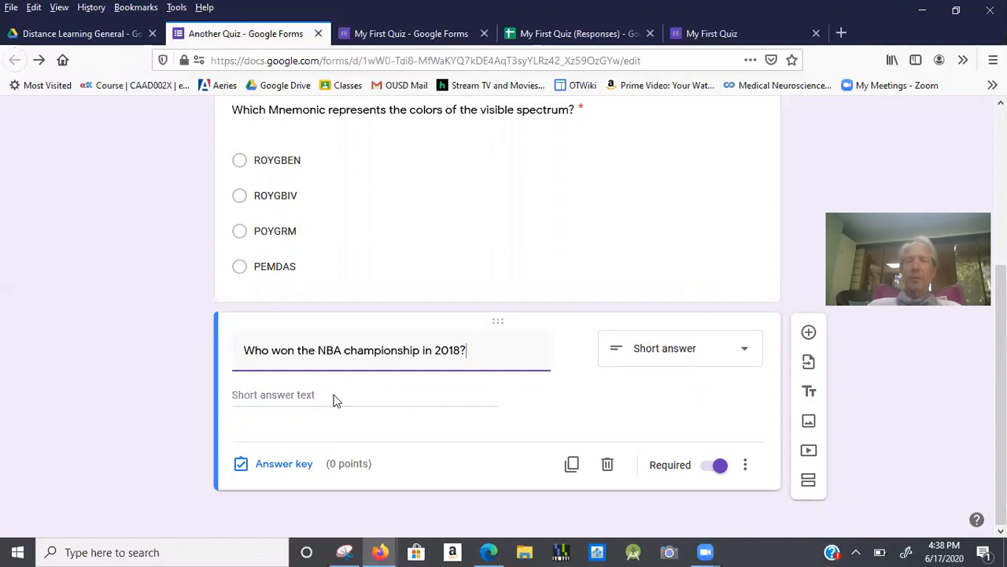
Accept The Warriors, Warriors and Golden State as correct answers, worth 1 point.
left_click(305, 463)
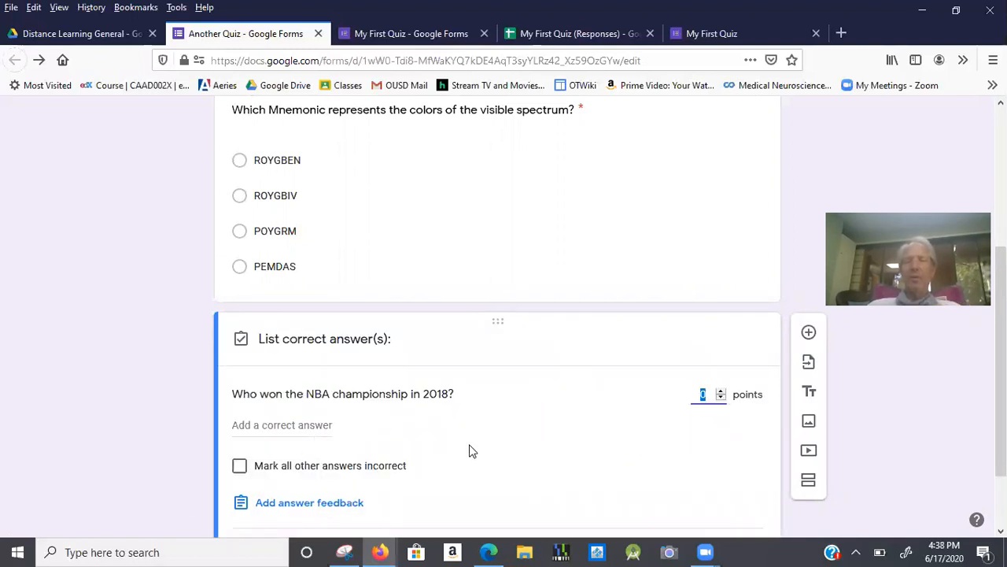
left_click(304, 425)
type("The Warriors")
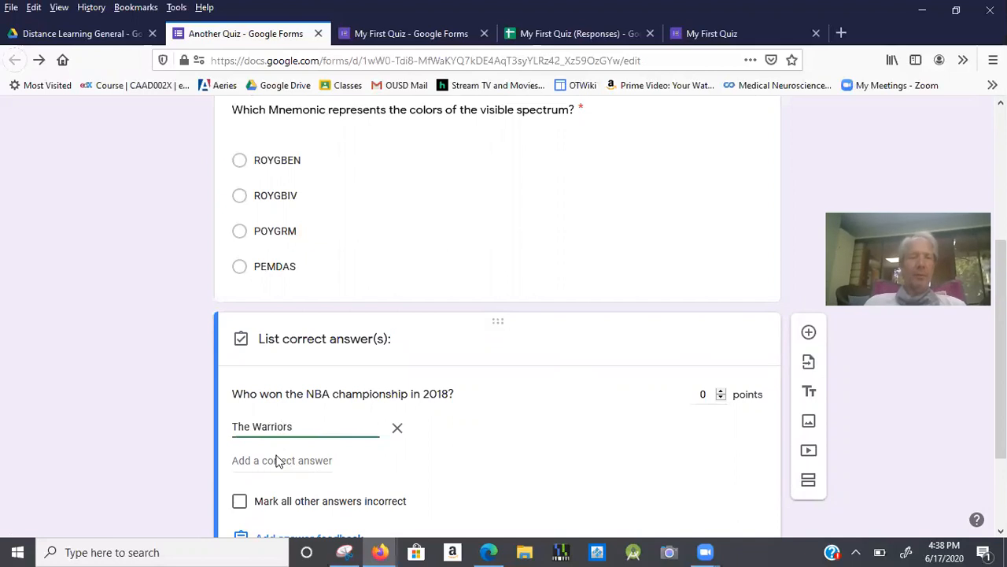
left_click(274, 460)
type("W")
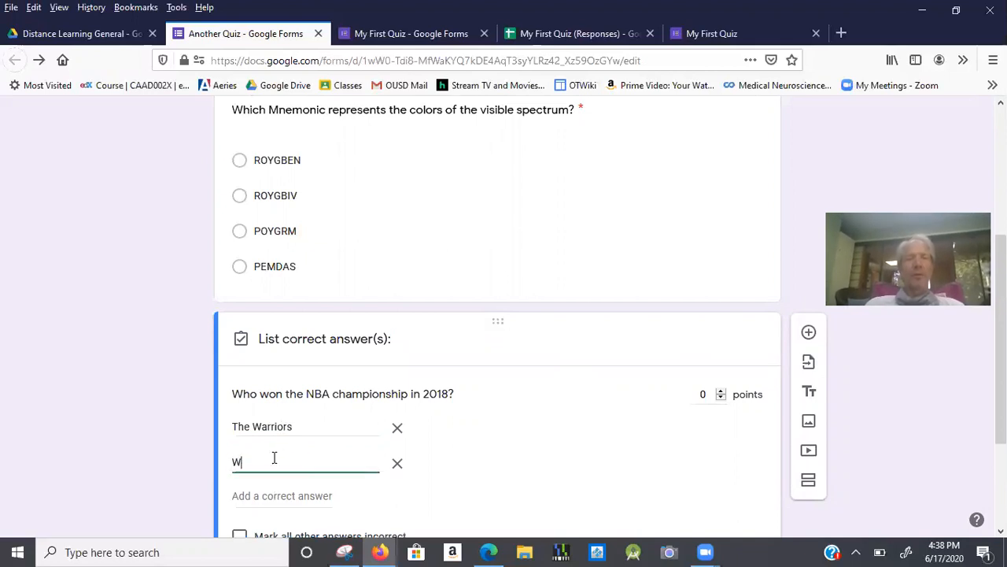
type("arriors")
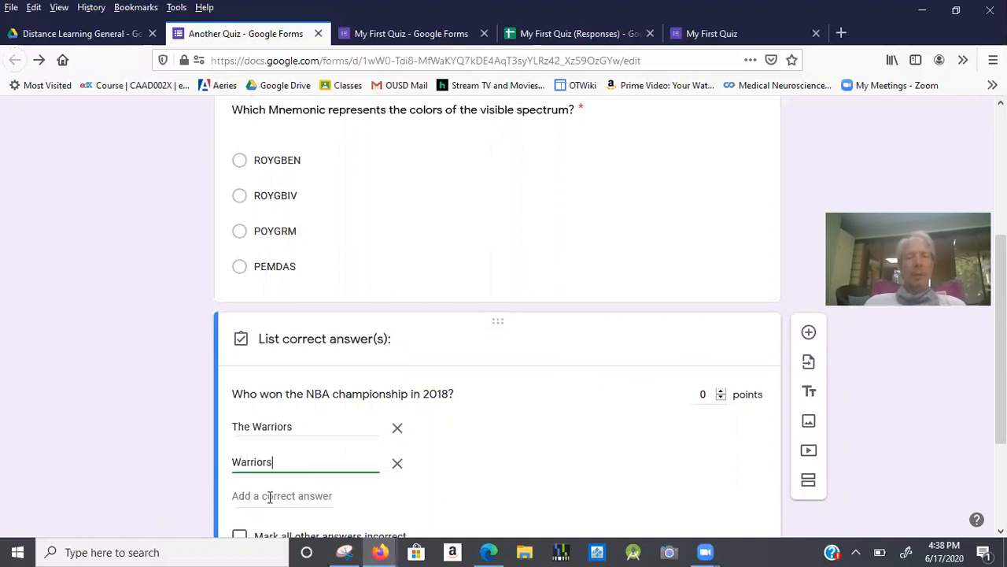
left_click(269, 496)
type("God")
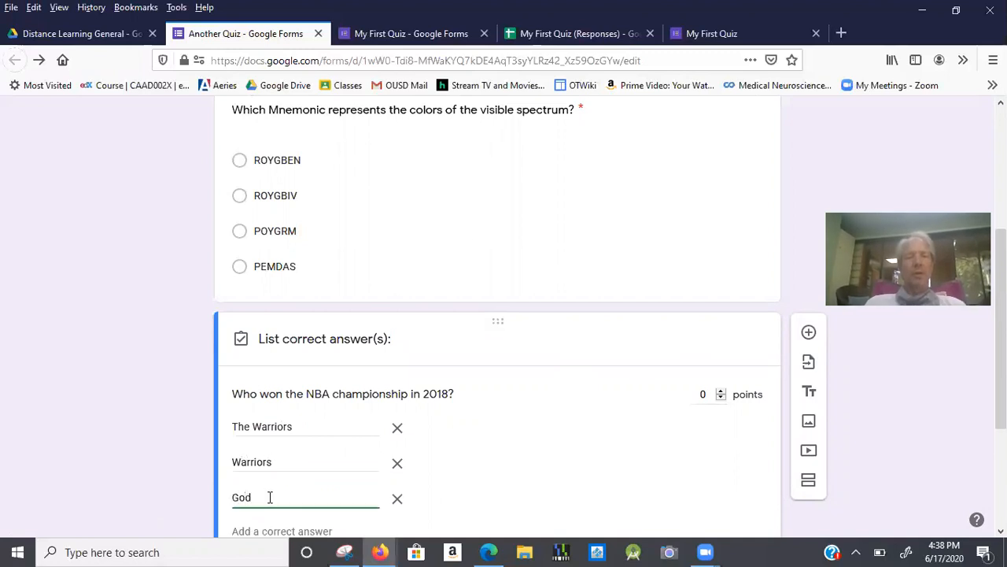
type("lden State")
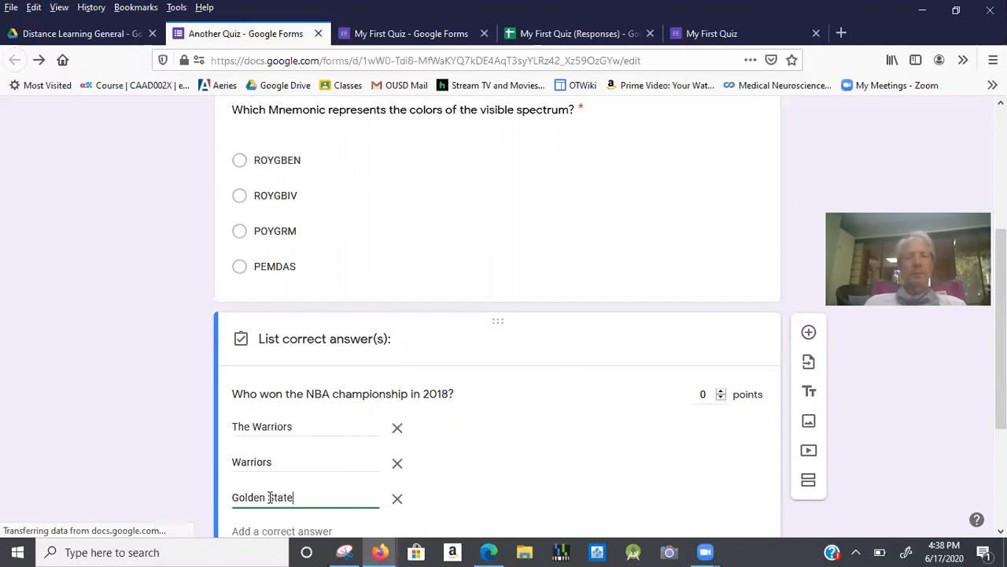
scroll(269, 488, "down", 3)
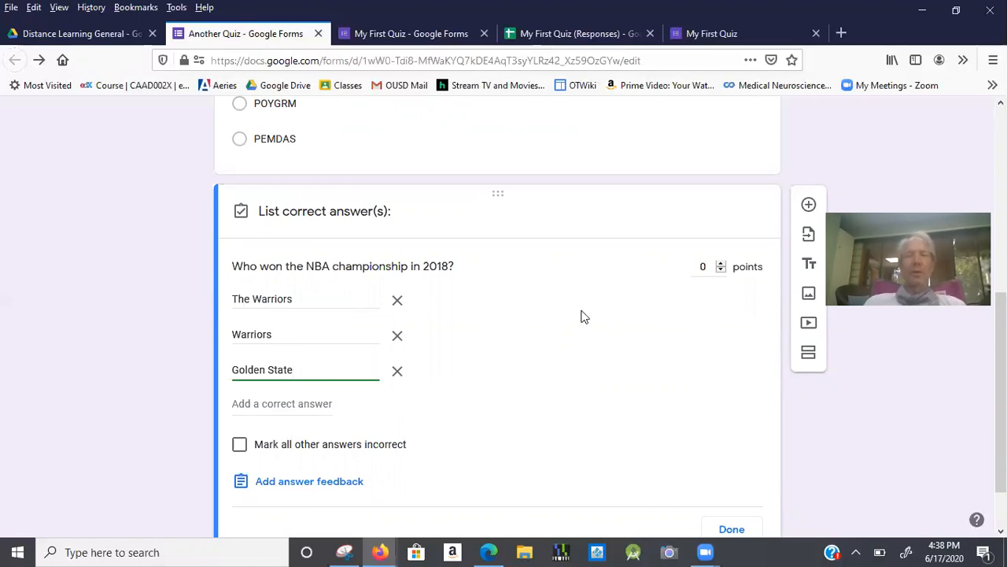
left_click(721, 263)
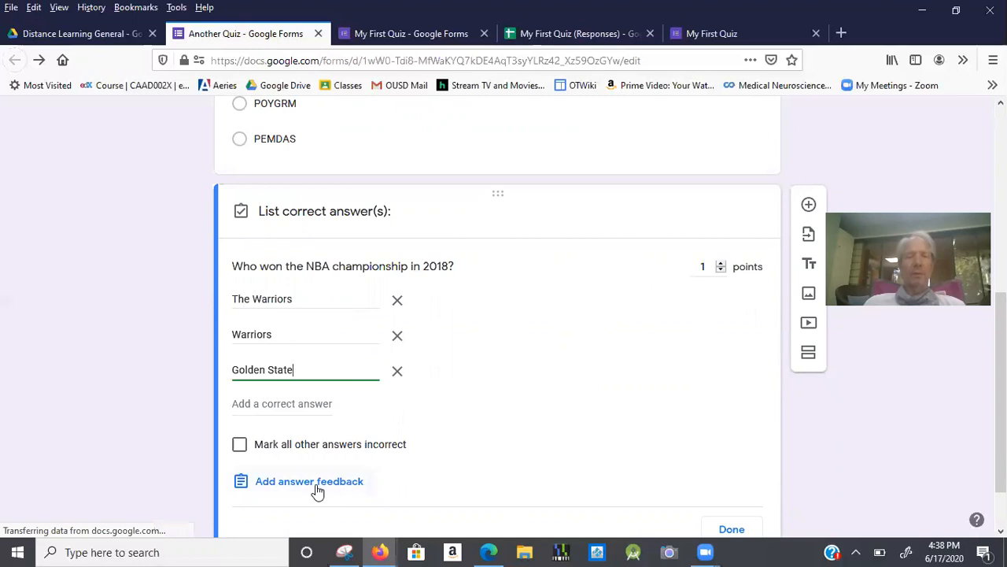
left_click(384, 264)
triple_click(384, 268)
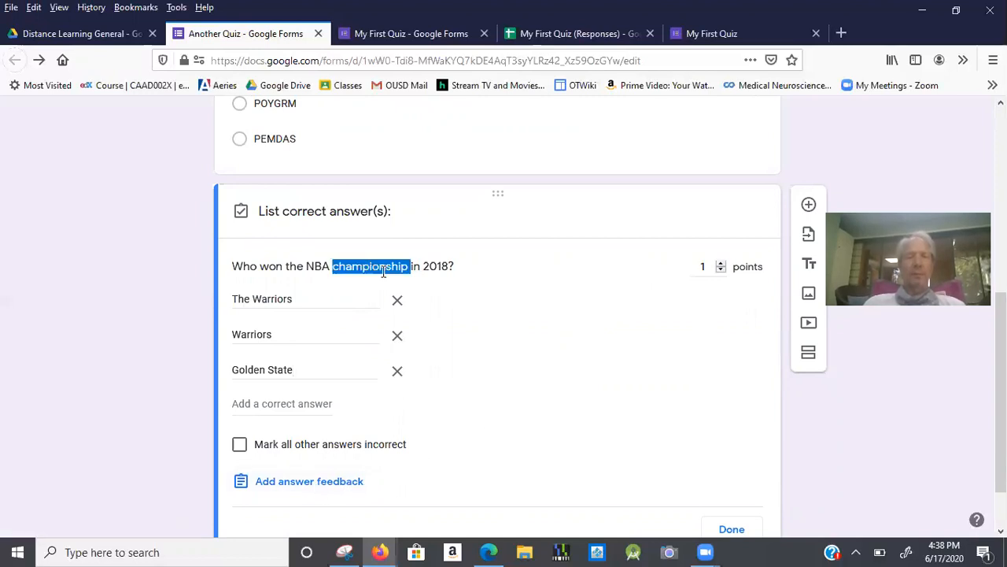
scroll(350, 411, "down", 2)
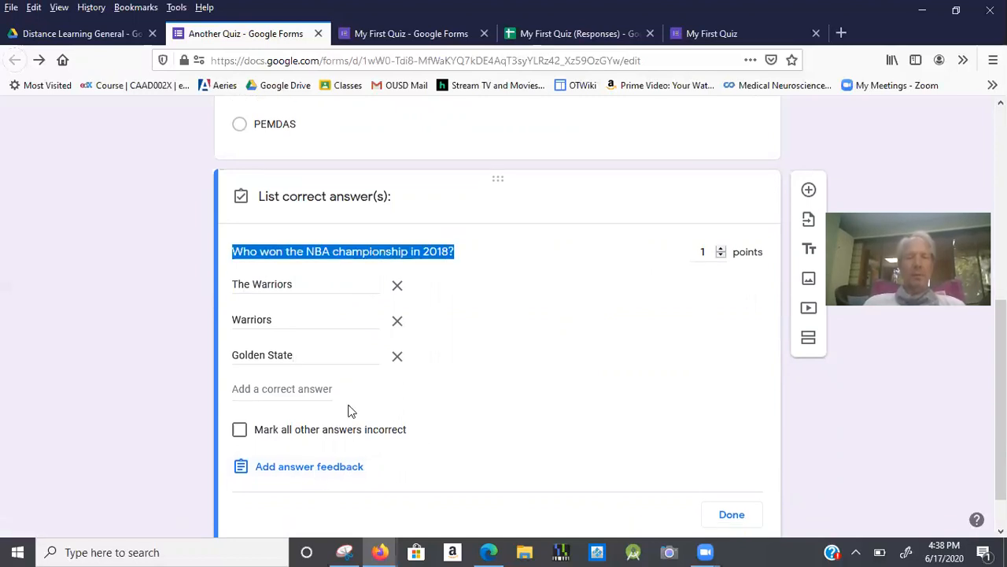
Reword the question to 'When did the warriors last win the NBA championship?'.
left_click(715, 473)
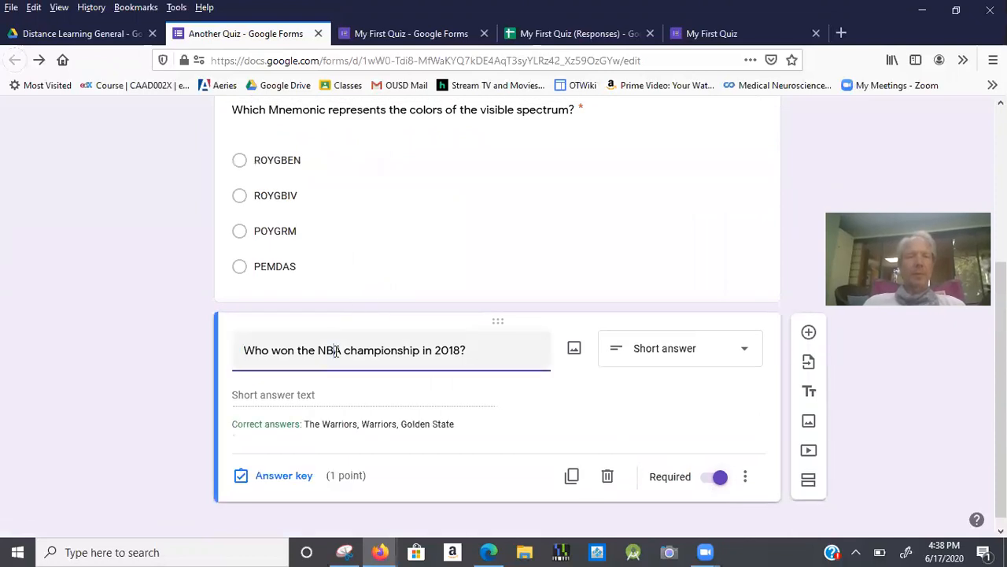
triple_click(336, 351)
type("WHen ")
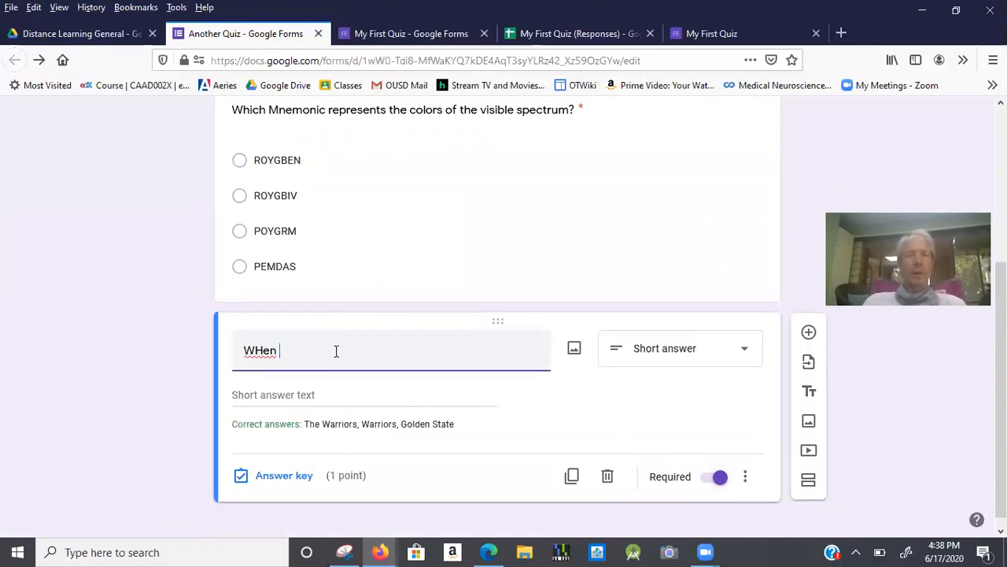
type("en di")
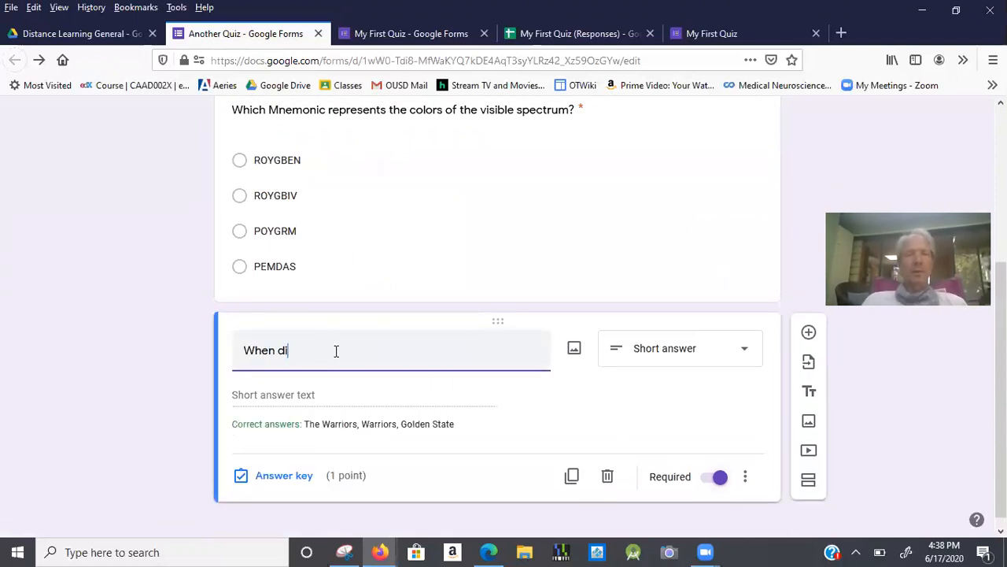
type("d the warri")
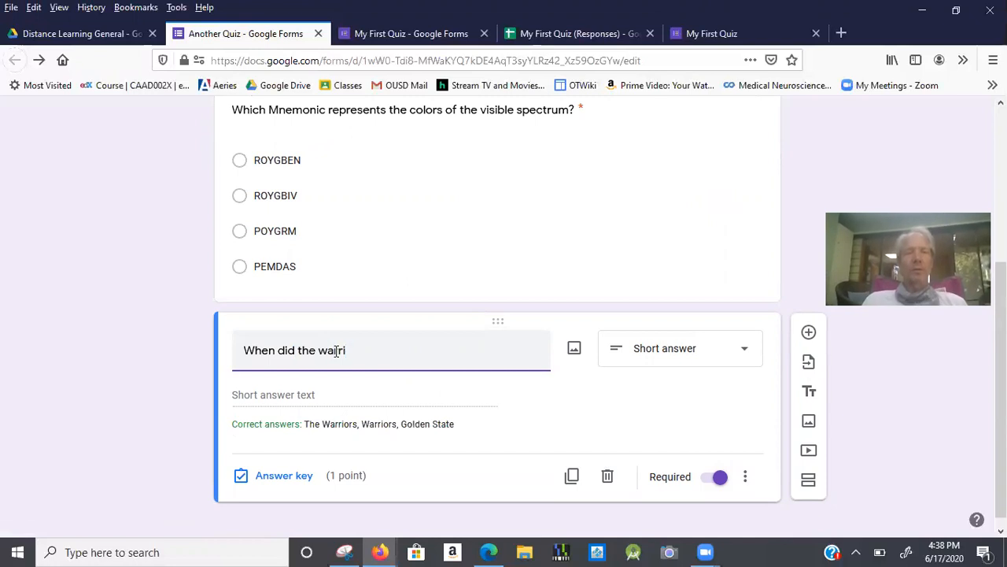
type("ors last win the NBA championship?")
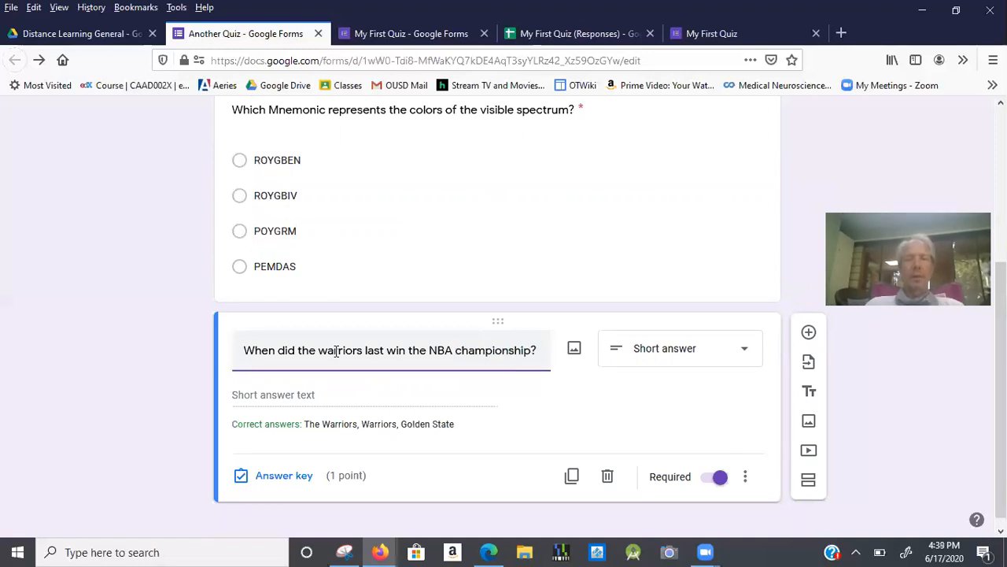
Replace the accepted answers with only 2018 and 18, and save the answer key.
left_click(266, 476)
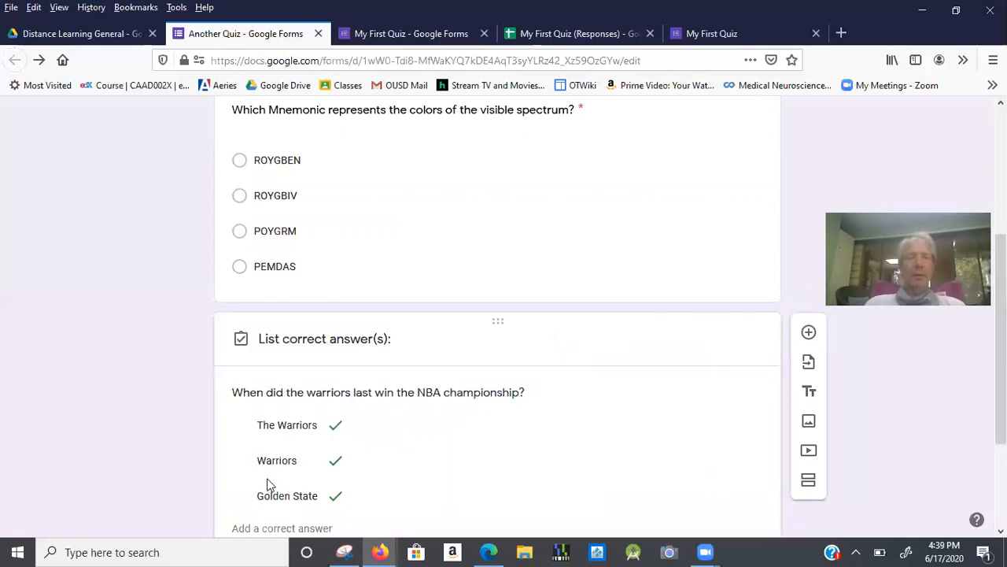
triple_click(279, 432)
type("201u")
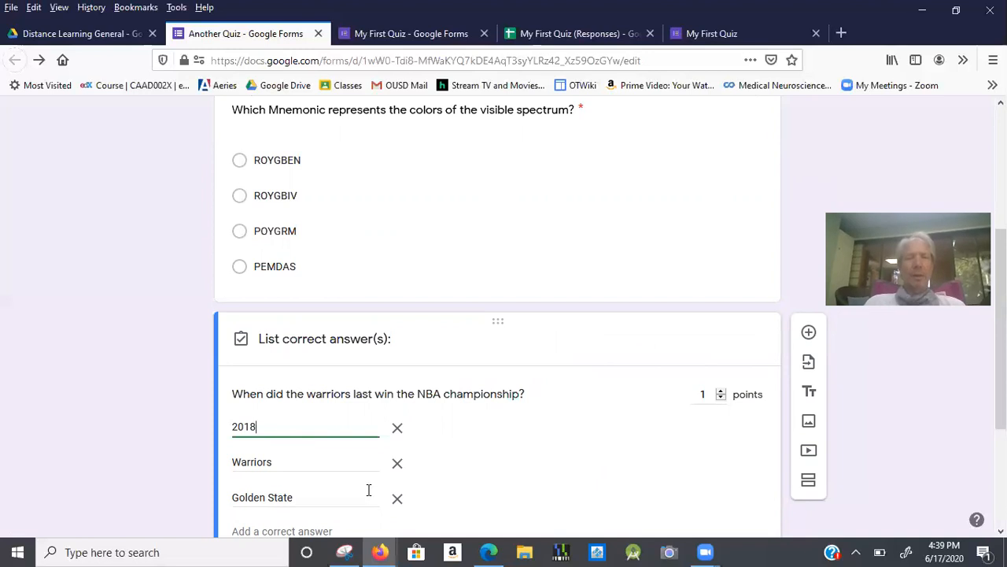
left_click(398, 464)
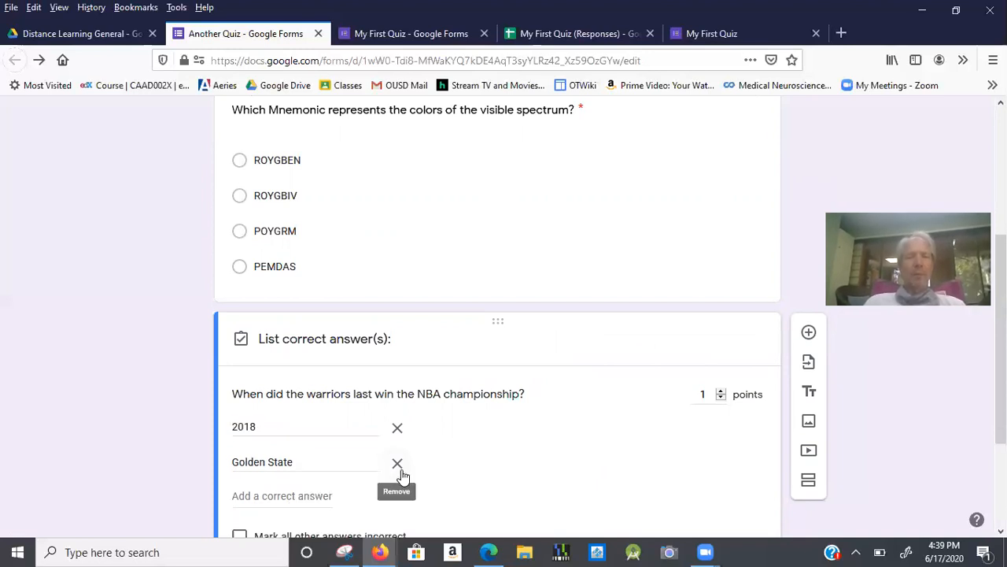
left_click(398, 465)
left_click(351, 460)
type("18")
scroll(398, 465, "down", 2)
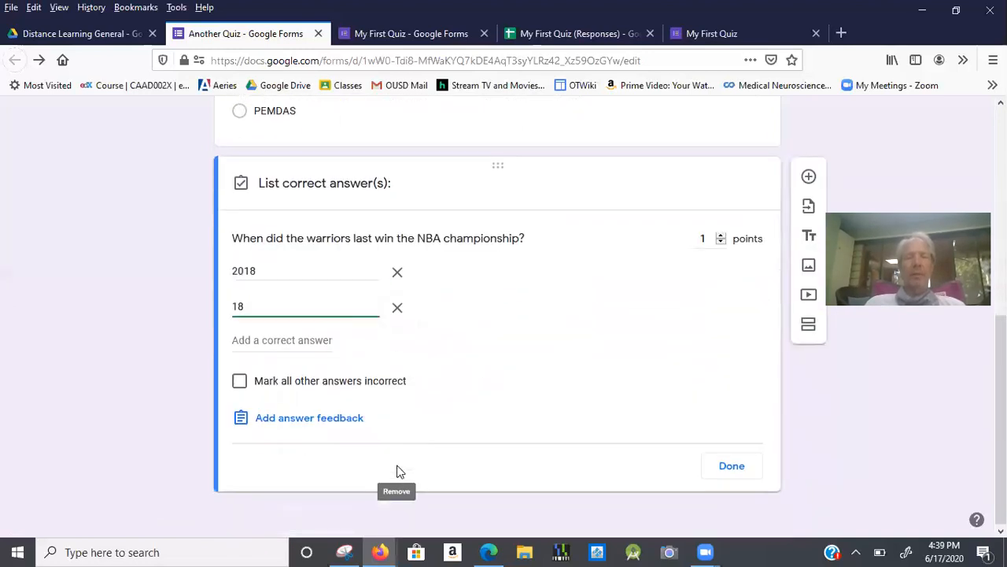
left_click(738, 466)
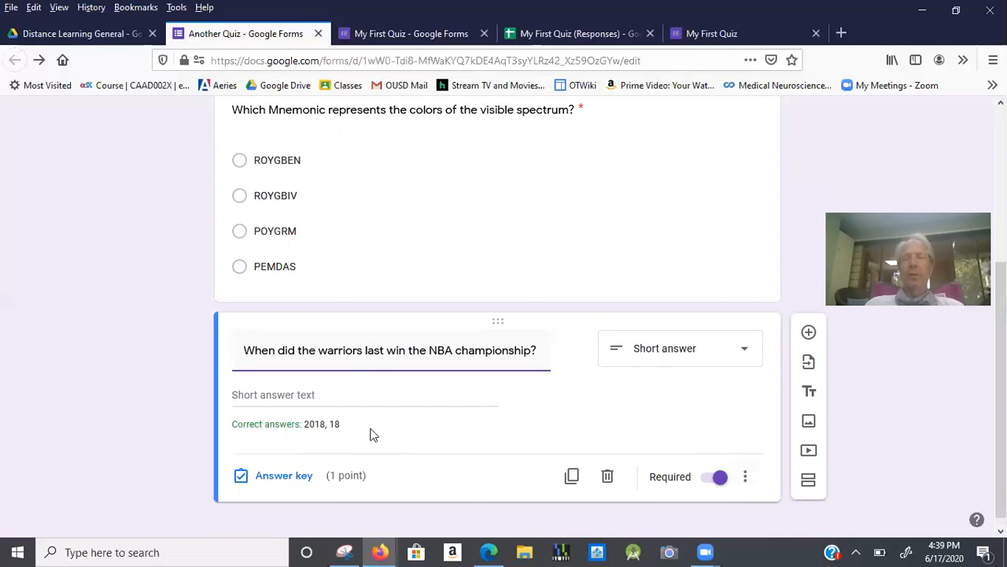
scroll(373, 432, "down", 1)
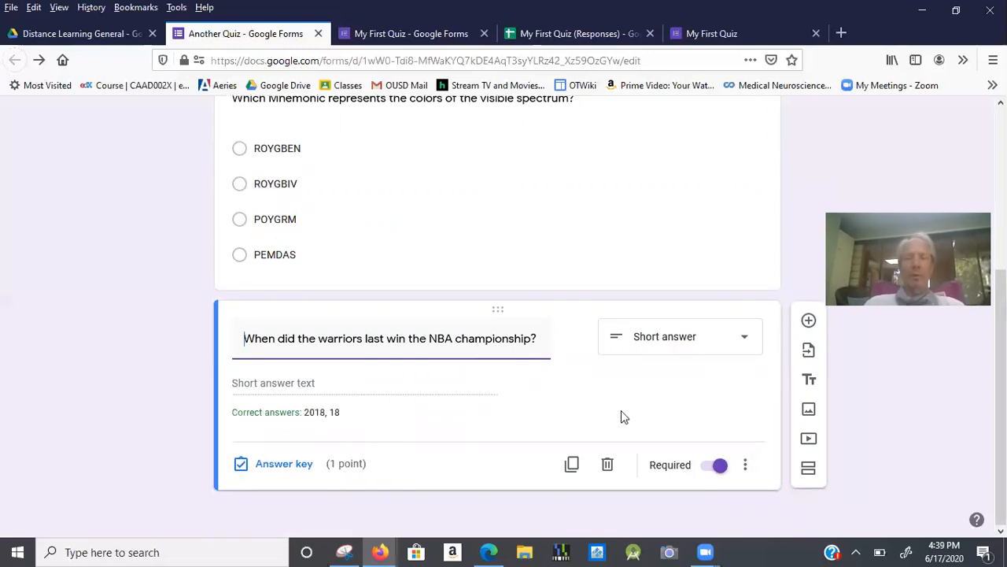
scroll(629, 418, "up", 1)
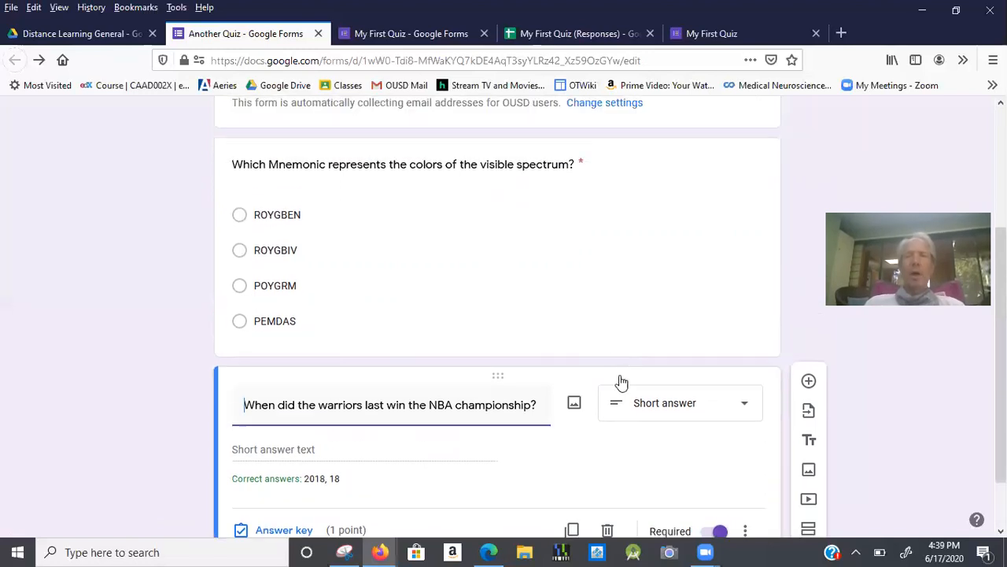
left_click(592, 265)
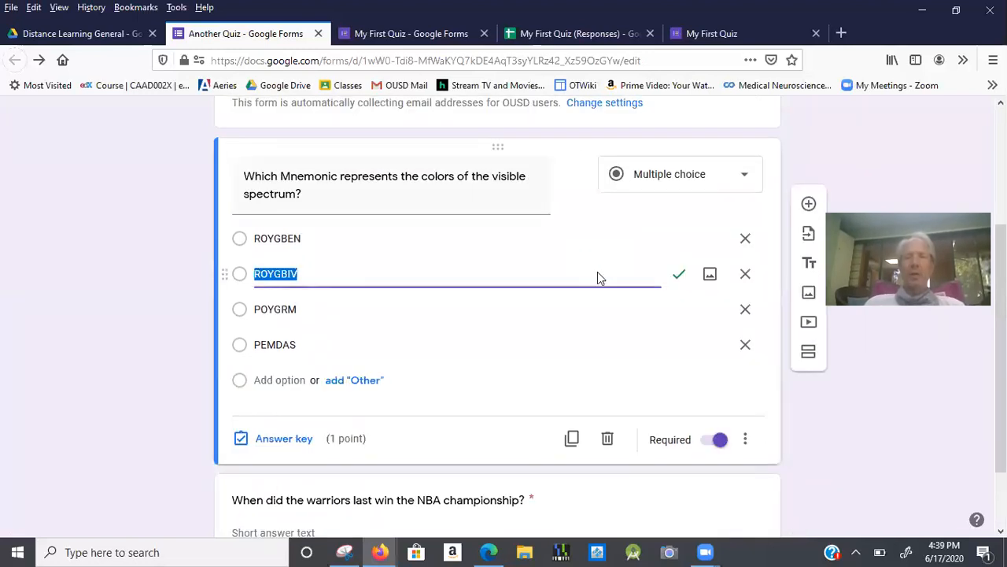
scroll(713, 450, "down", 2)
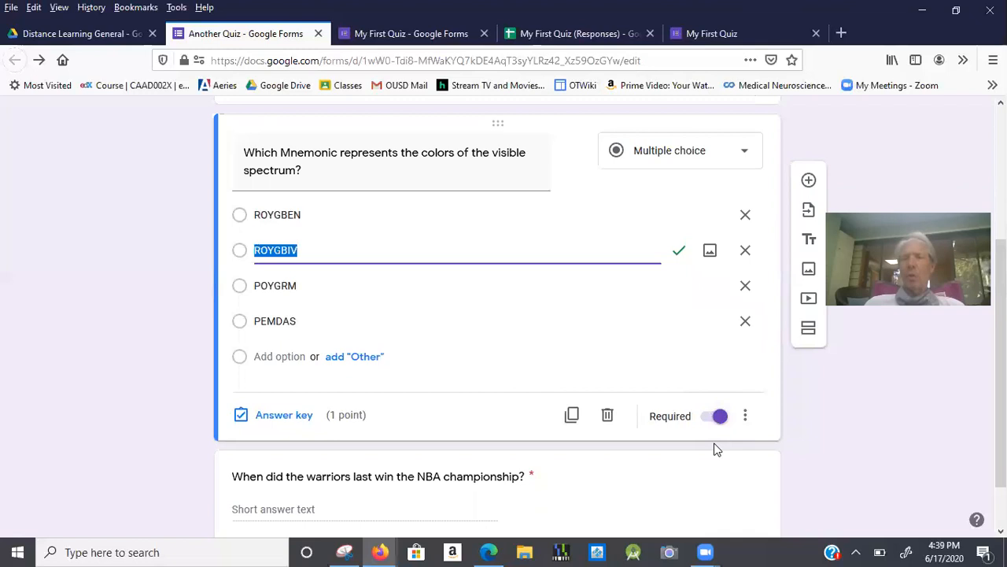
left_click(705, 438)
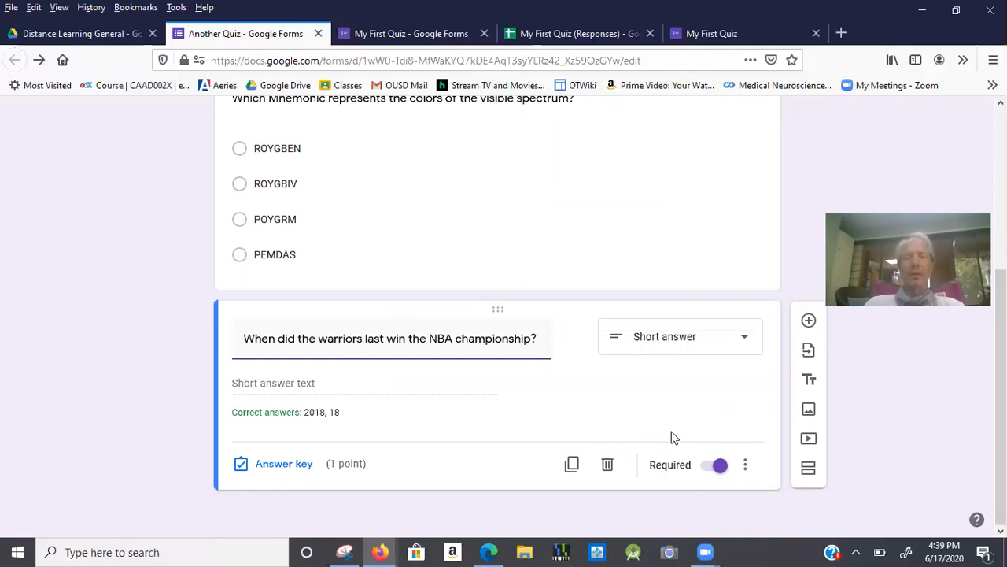
Add the short-answer question 'What is 1/3 as a decimal?' and remove its number validation.
left_click(808, 323)
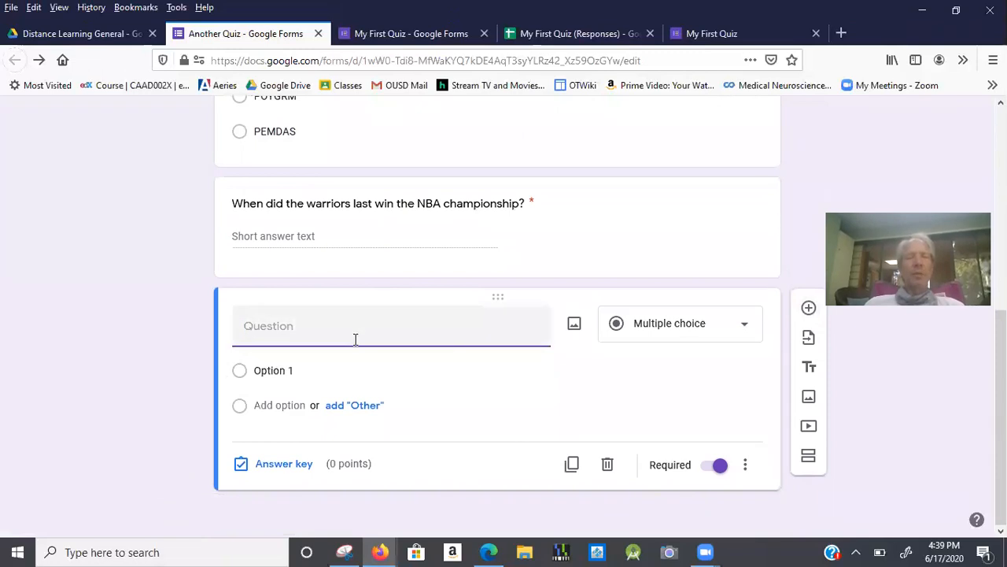
type("W")
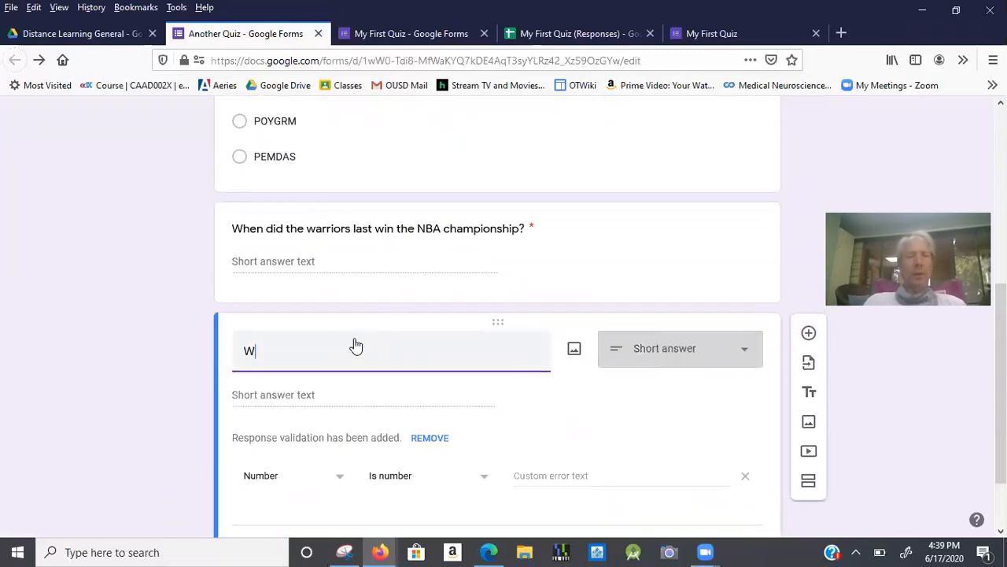
type("hat is 1")
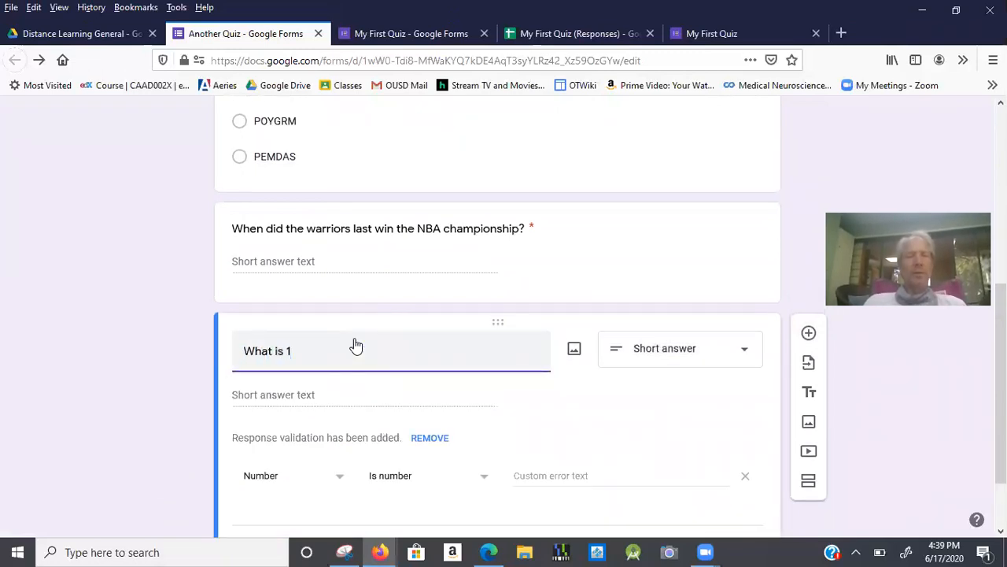
type("/3 ")
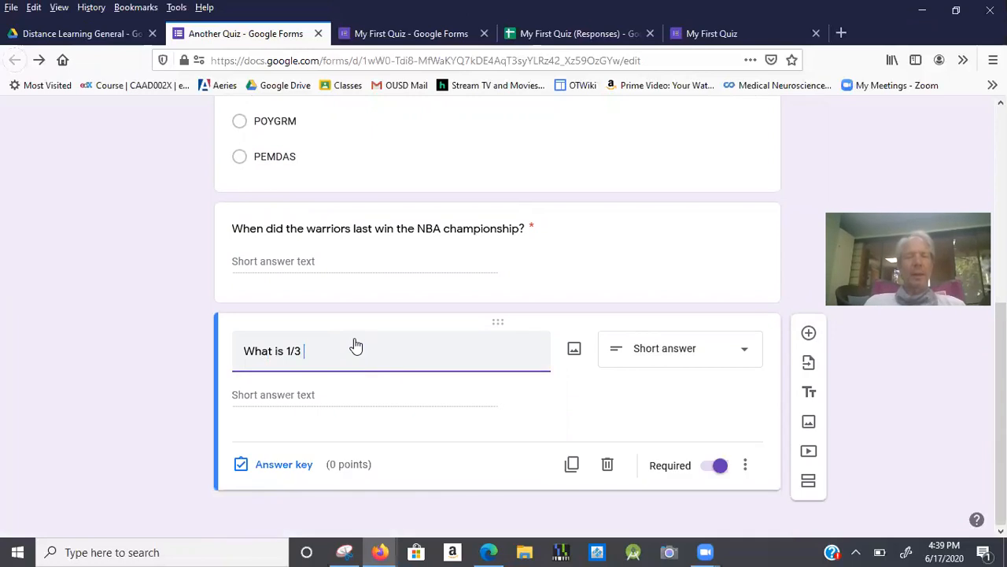
type("as a decim")
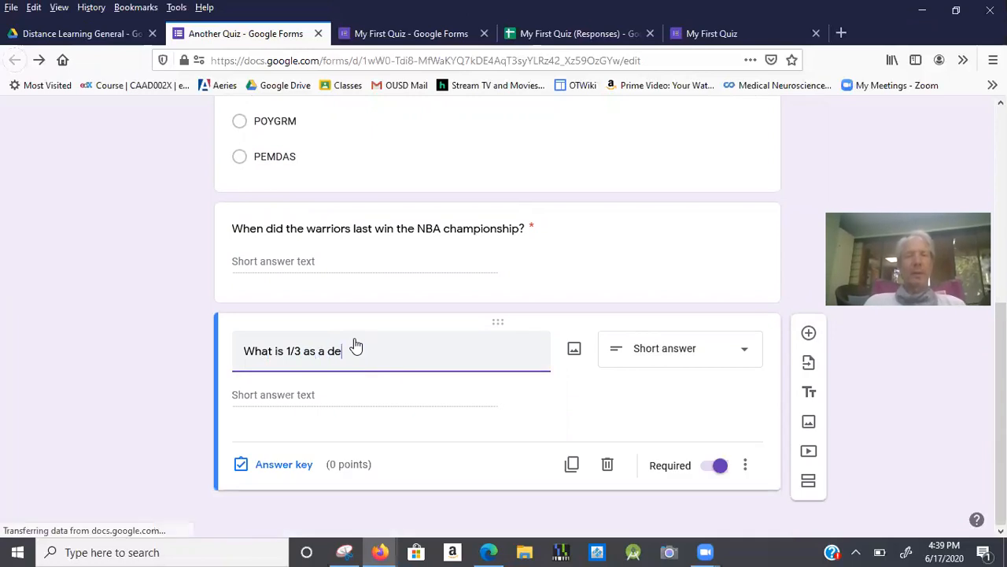
key("BackSpace")
type("cima")
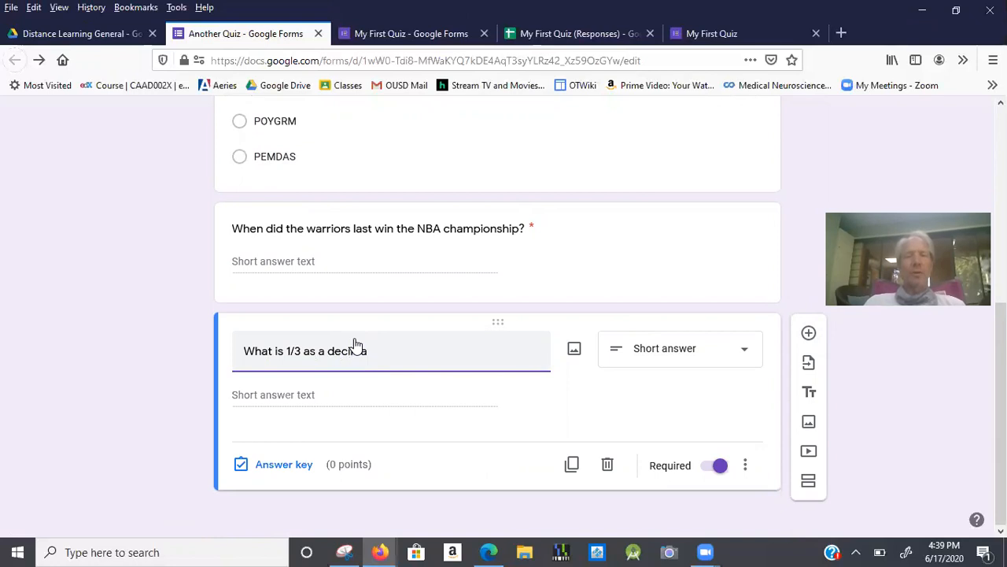
type("l")
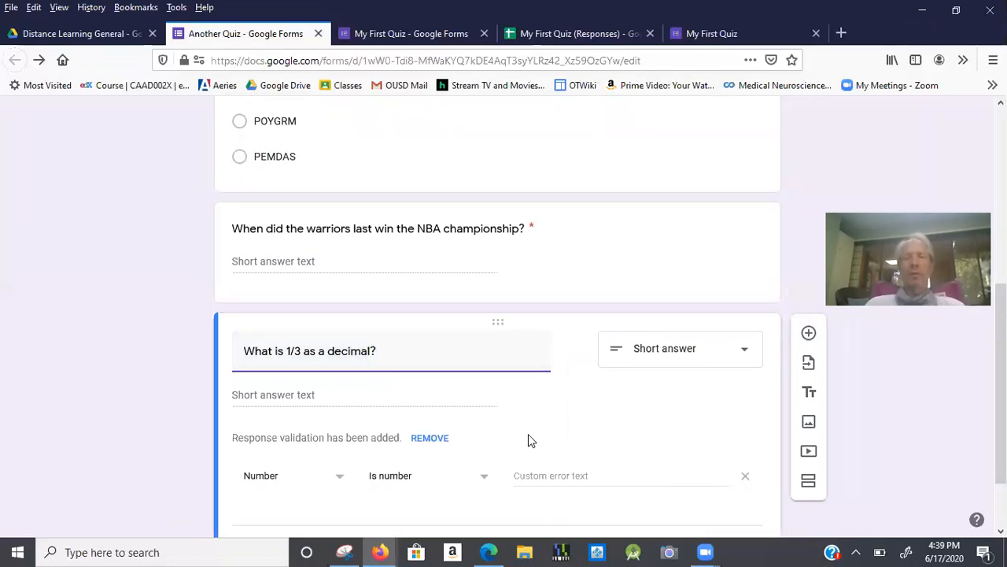
scroll(528, 433, "down", 1)
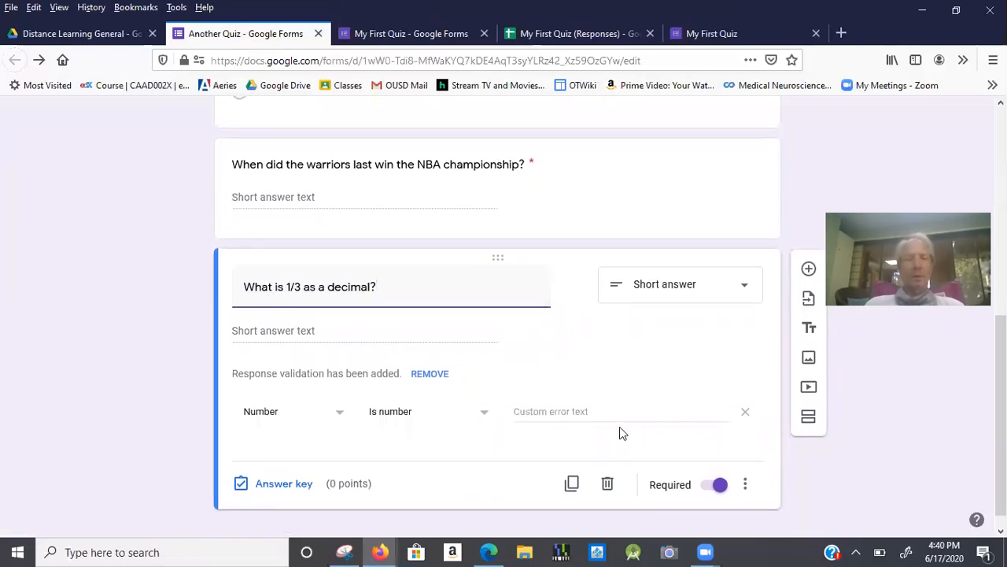
left_click(745, 412)
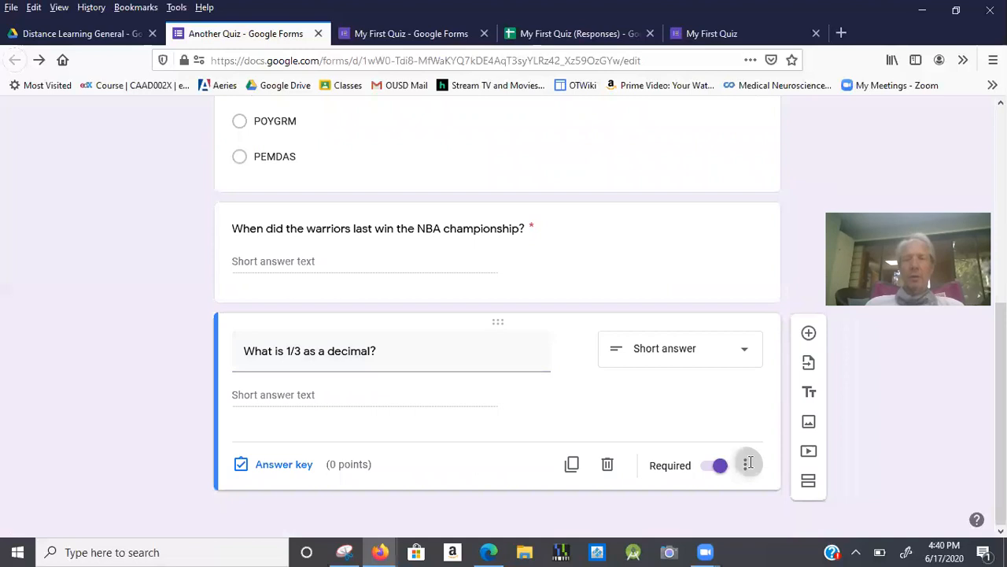
Add a description asking for two decimal places, e.g. 0.4671293 becomes 0.47.
left_click(745, 464)
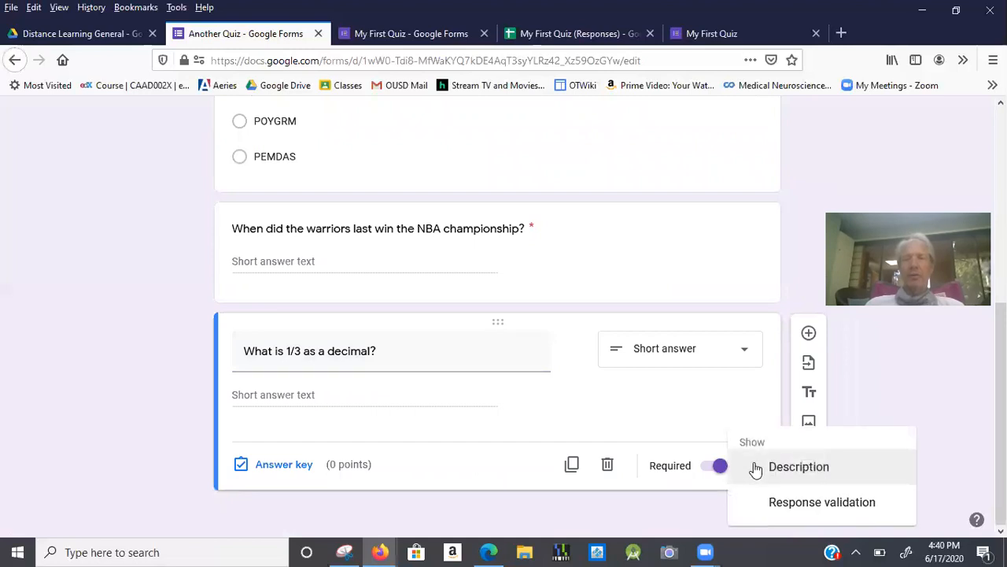
left_click(666, 456)
left_click(750, 465)
left_click(768, 470)
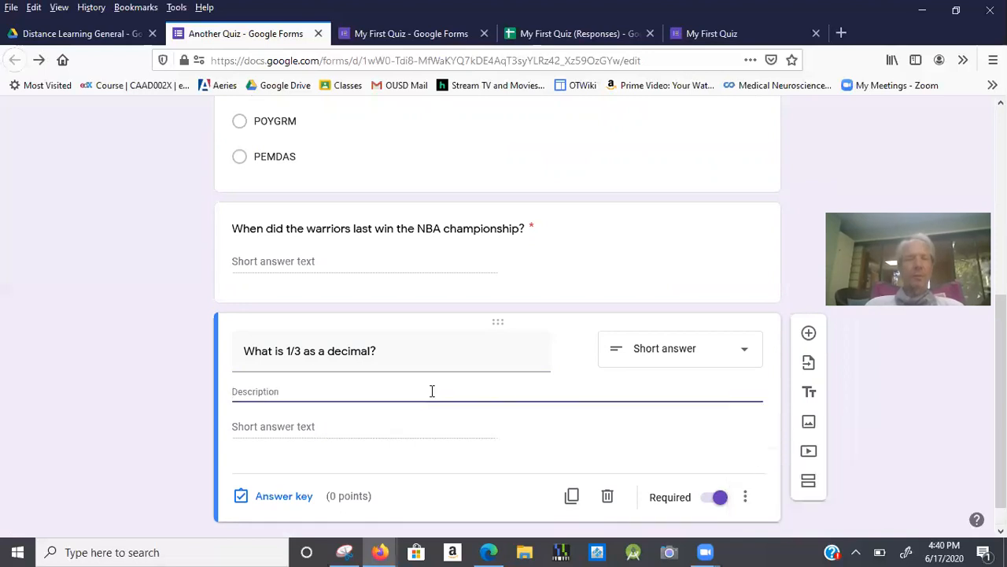
type("Wr")
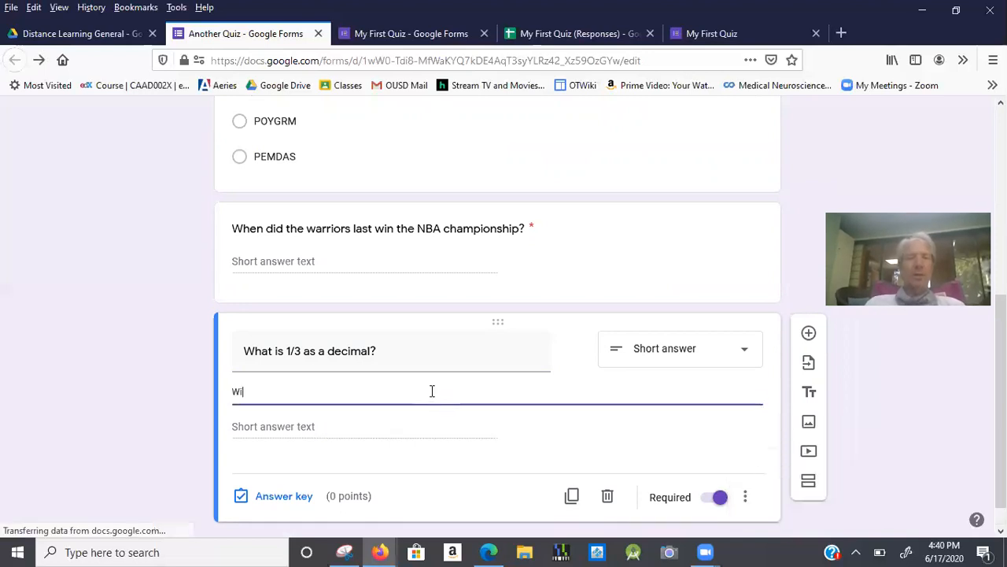
type("ite as a decimal")
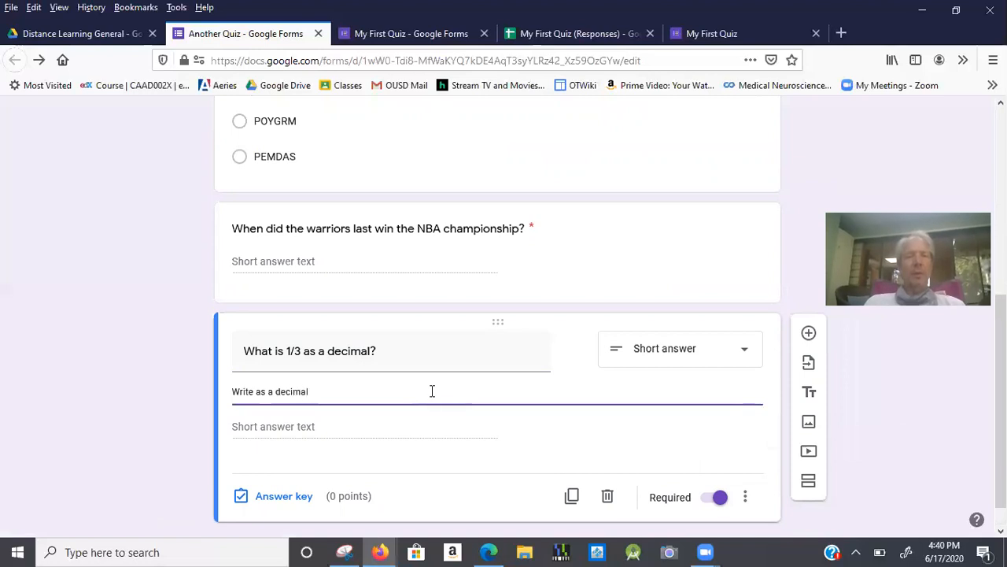
key("BackSpace")
key("BackSpace")
key("BackSpace")
key("BackSpace")
key("BackSpace")
key("BackSpace")
key("BackSpace")
key("BackSpace")
key("BackSpace")
key("BackSpace")
key("BackSpace")
key("BackSpace")
type("rounded to two ")
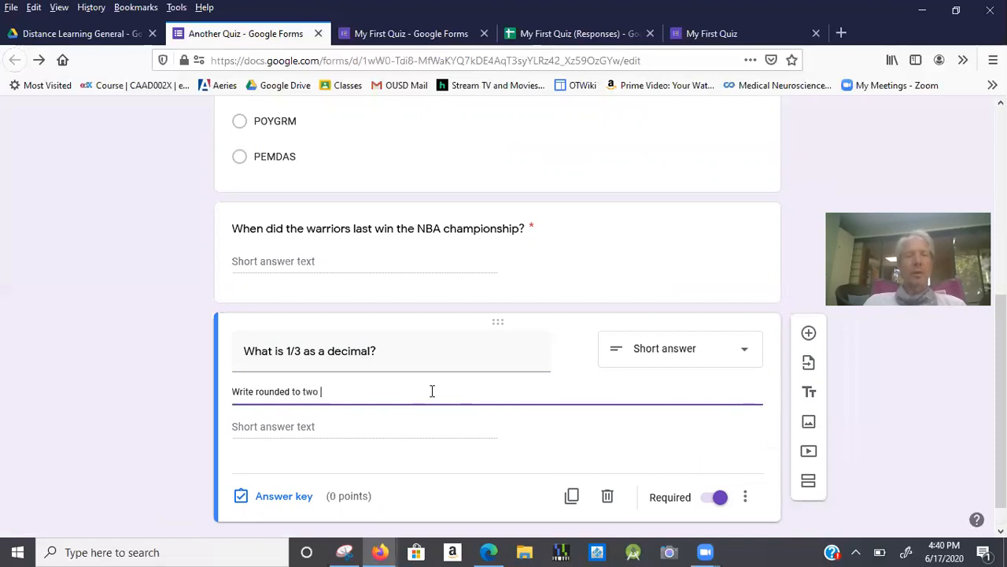
type("decimal ")
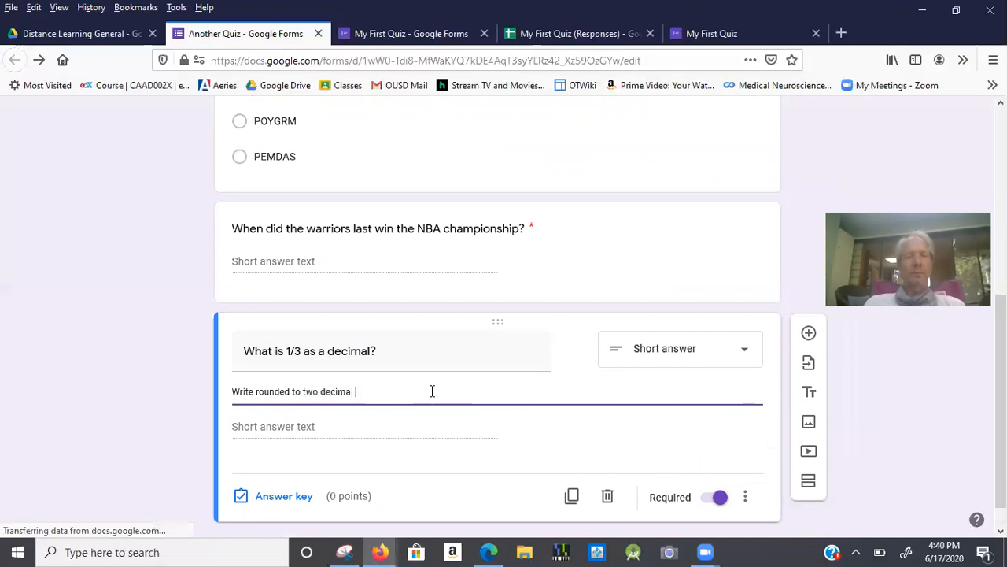
type("places.  For instance 0.4671293 becomes 0.47")
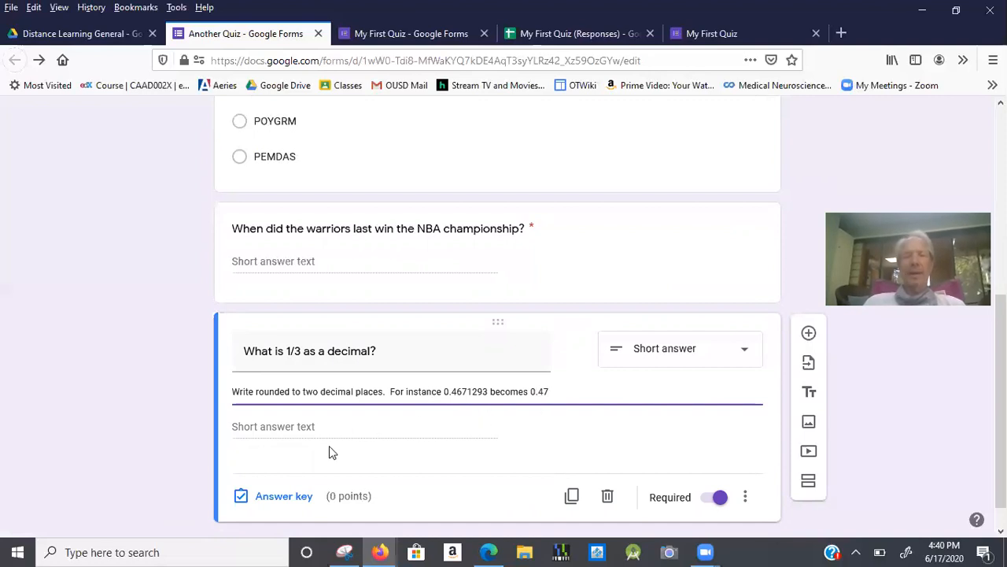
Set .33 and 0.33 as the 1/3 question's correct answers, worth 1 point.
left_click(284, 496)
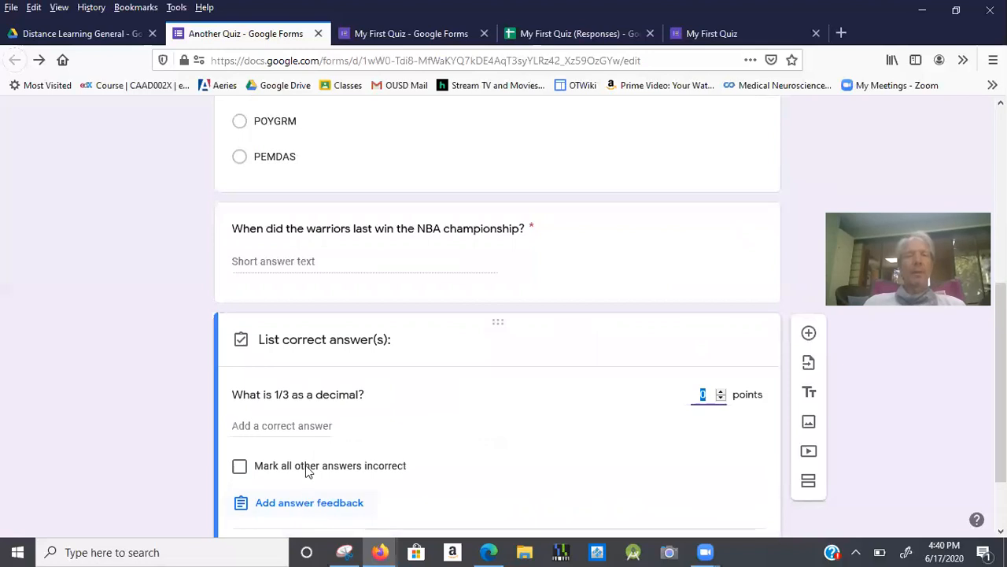
left_click(303, 426)
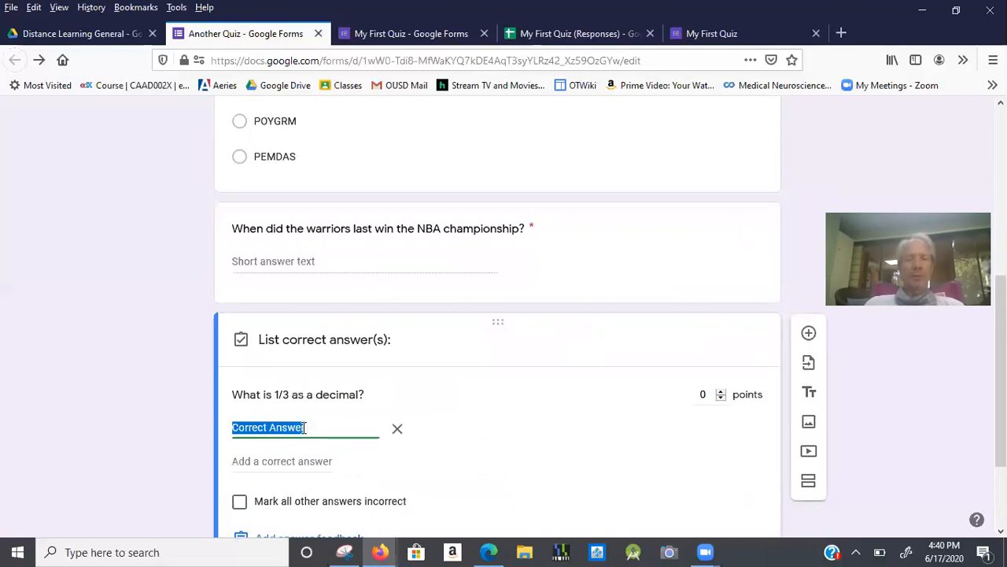
type(".33")
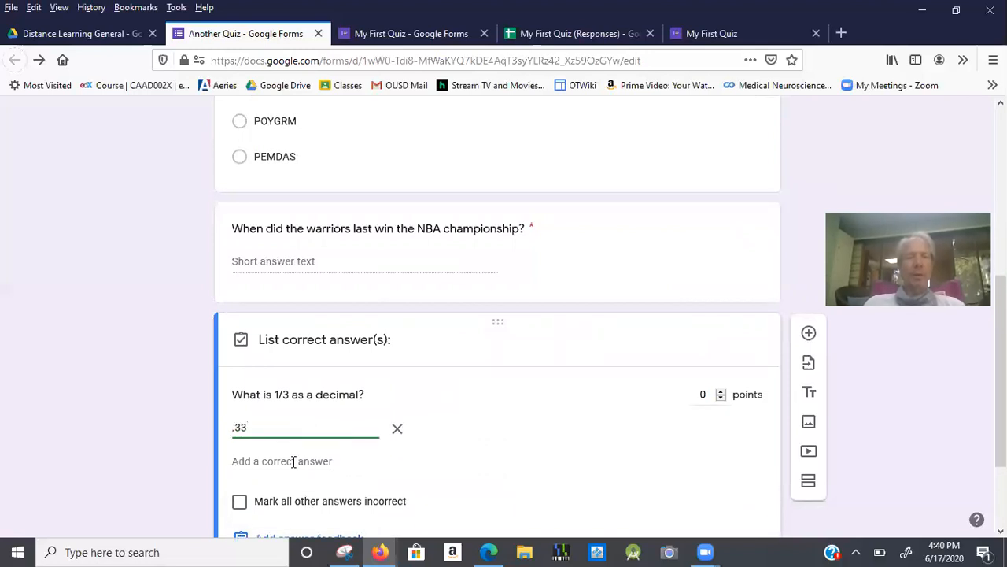
left_click(293, 461)
type("0.33")
scroll(504, 433, "down", 3)
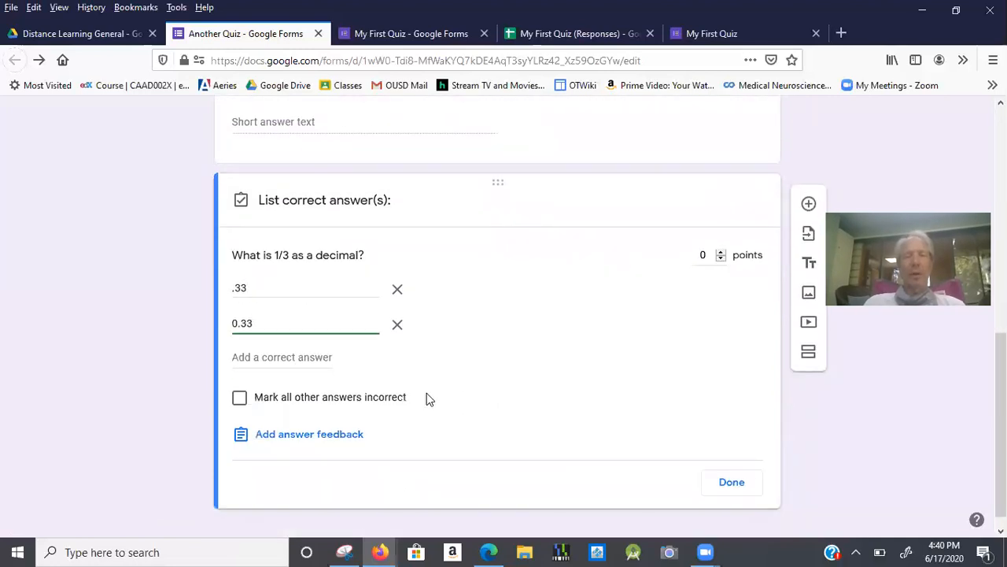
left_click(754, 489)
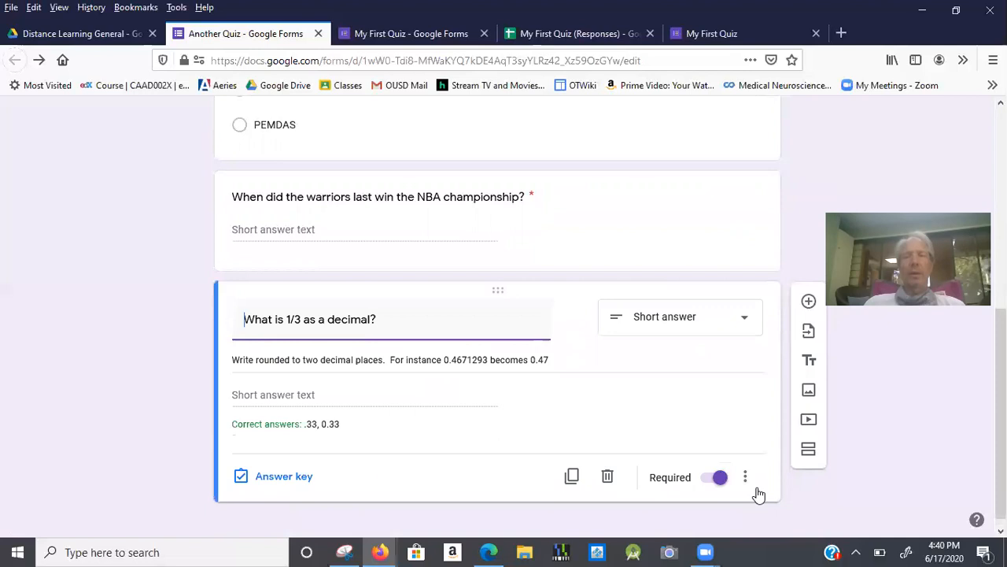
left_click(281, 476)
left_click(720, 360)
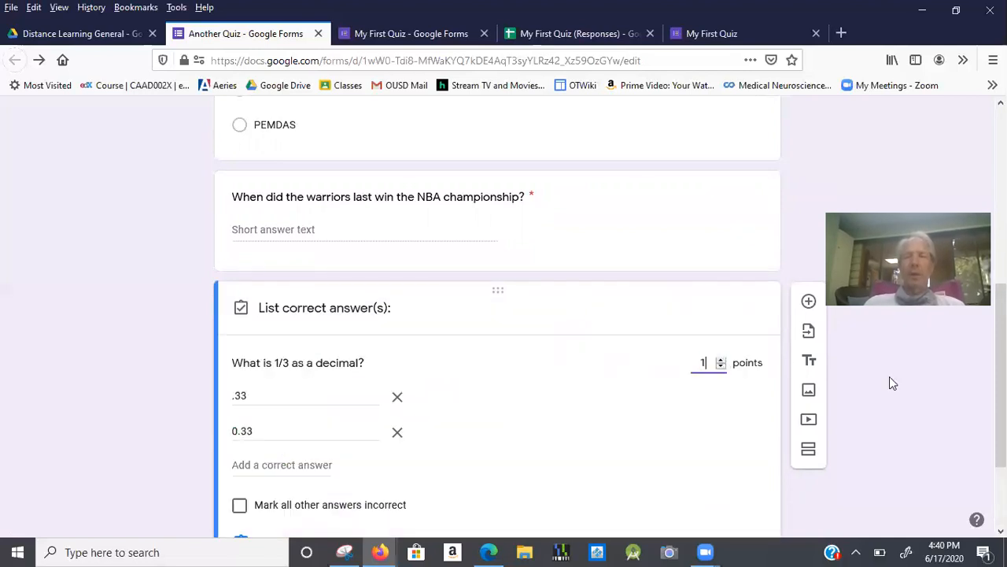
scroll(642, 291, "up", 5)
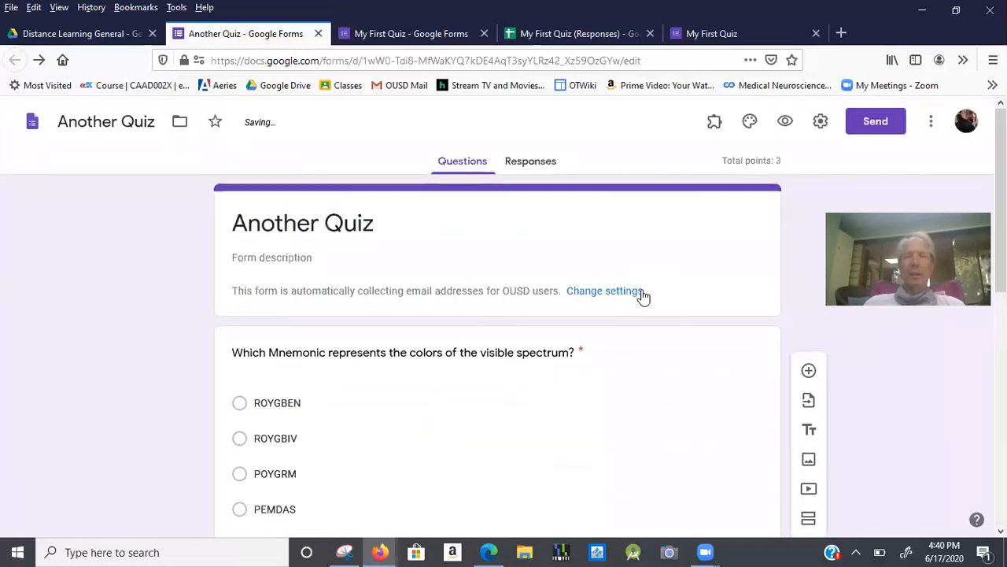
Preview the quiz and submit a test response of ROYGBIV, 2017 and 0.33.
left_click(786, 124)
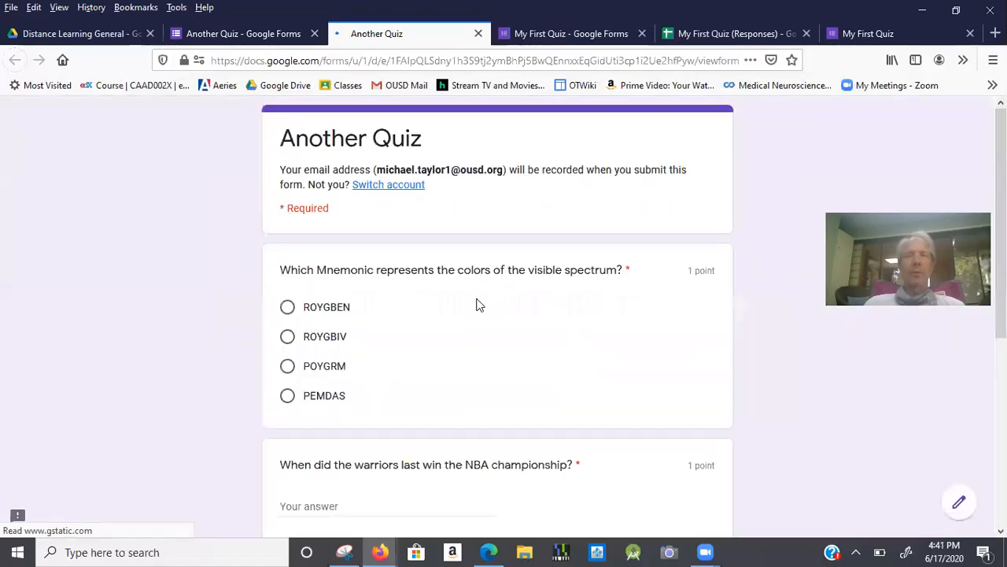
scroll(476, 306, "down", 2)
left_click(292, 246)
left_click(320, 413)
type("2018")
scroll(319, 409, "down", 4)
key("BackSpace")
type("7")
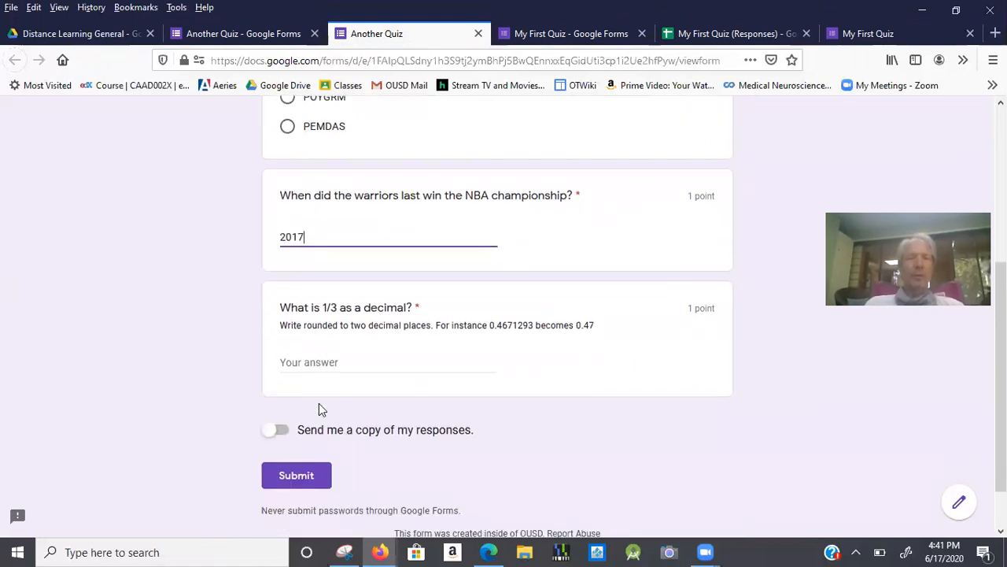
left_click(320, 362)
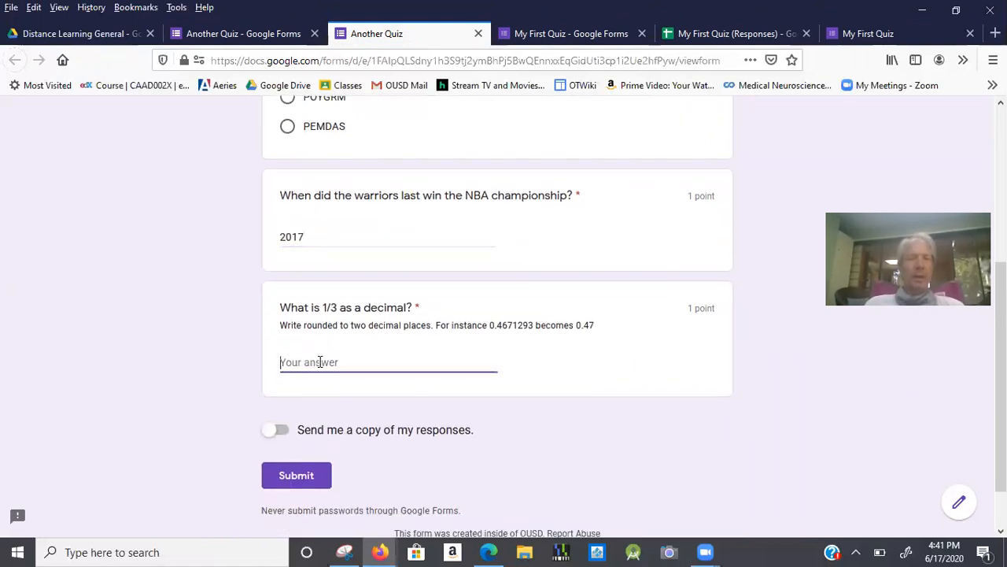
type("0.33")
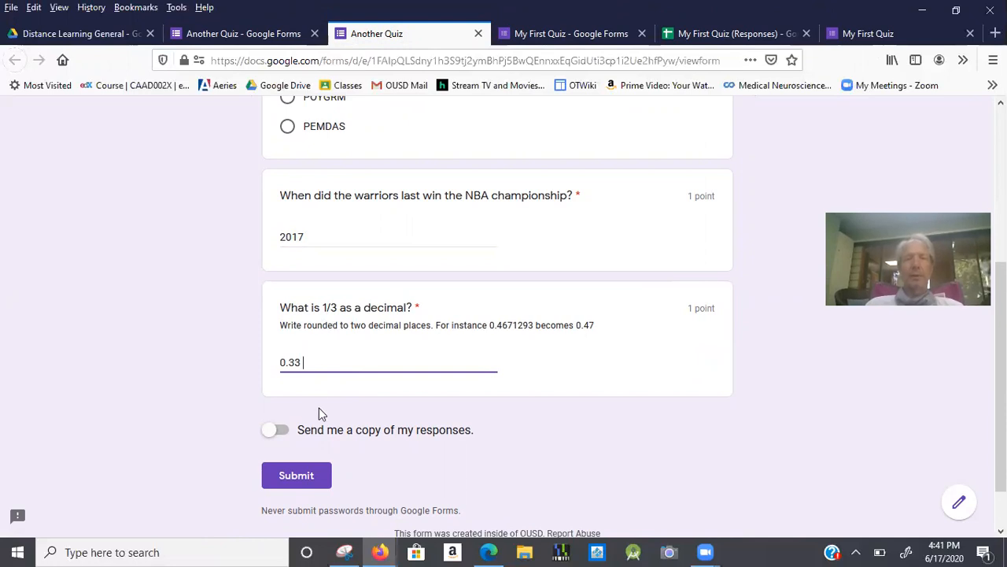
left_click(319, 477)
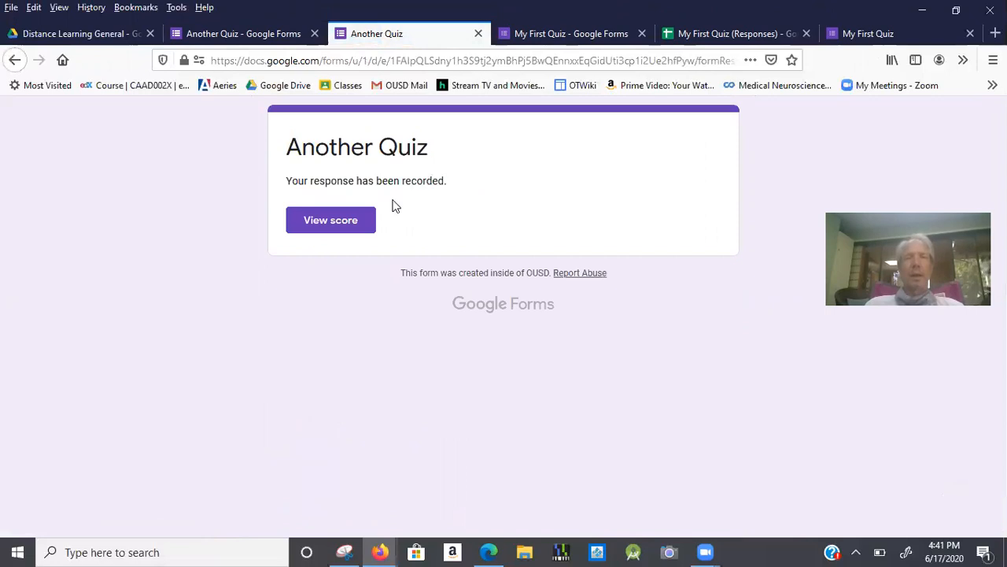
Check the 2/3 score and the correct answers, then close the score tab.
left_click(365, 216)
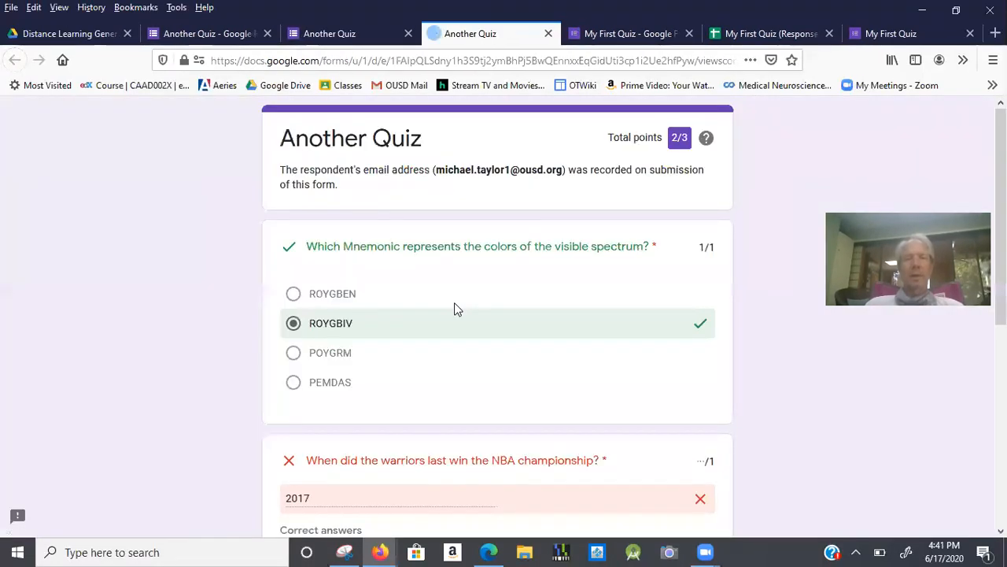
scroll(454, 303, "down", 1)
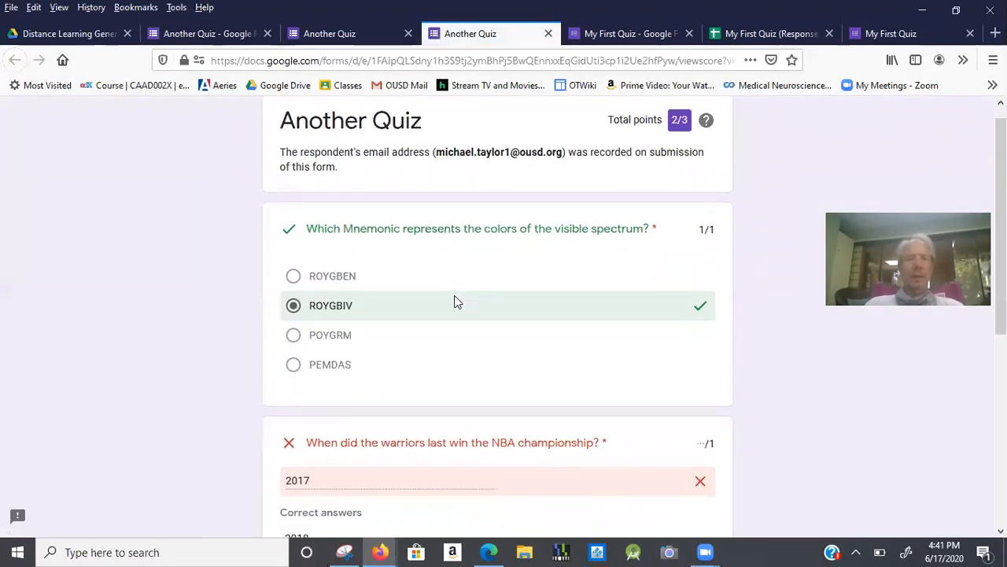
scroll(454, 302, "down", 3)
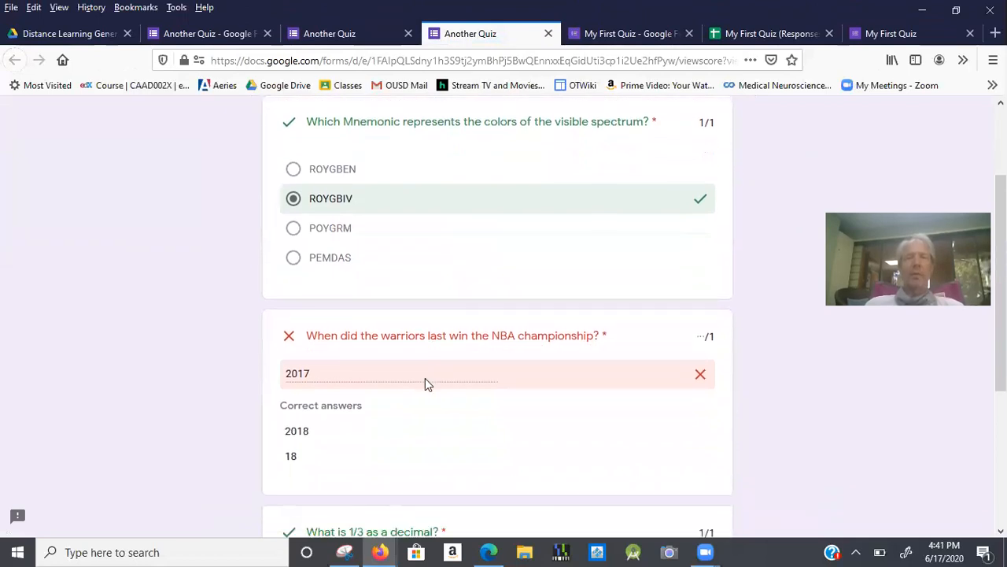
scroll(425, 384, "down", 4)
scroll(369, 373, "down", 3)
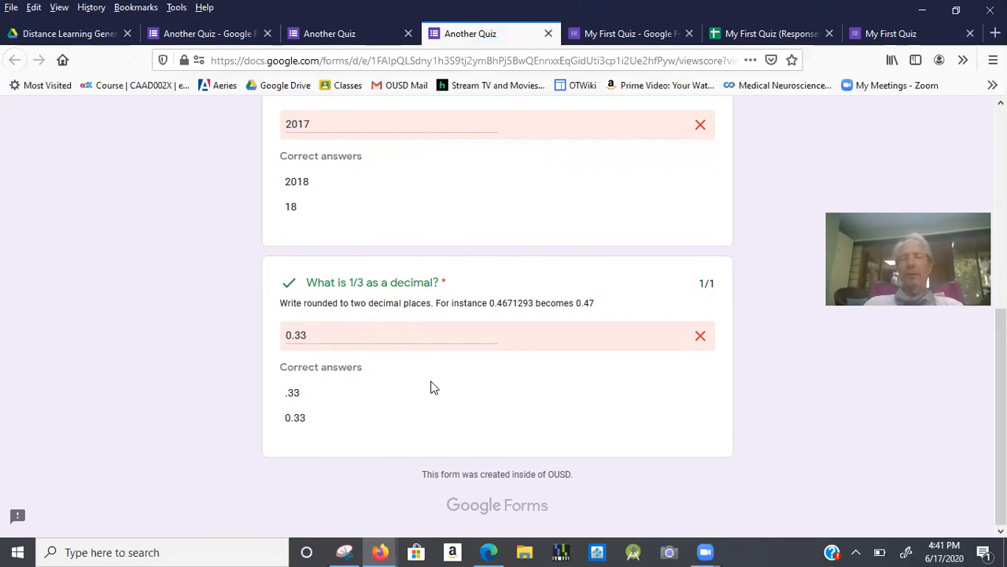
scroll(389, 370, "up", 5)
scroll(388, 373, "up", 1)
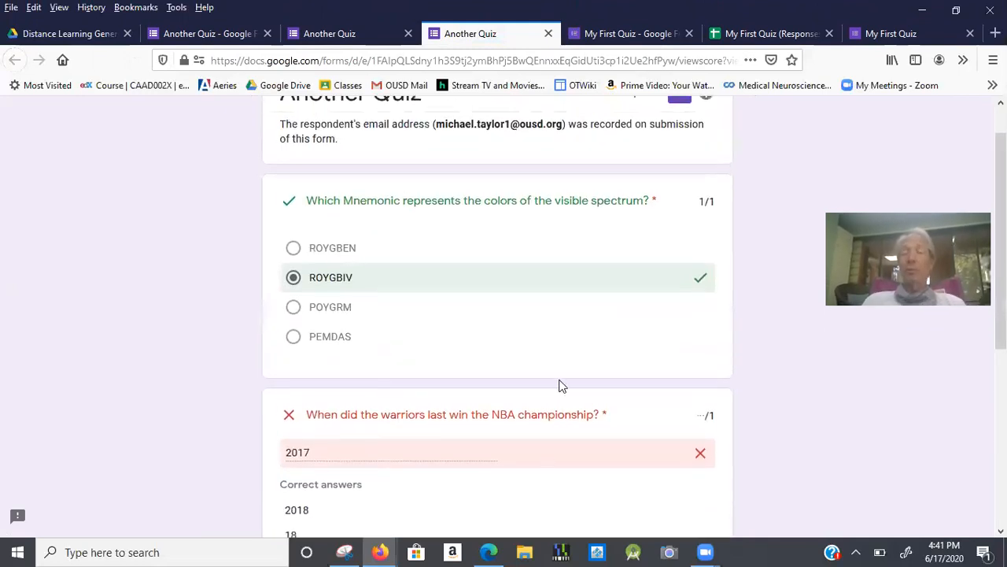
scroll(559, 384, "up", 1)
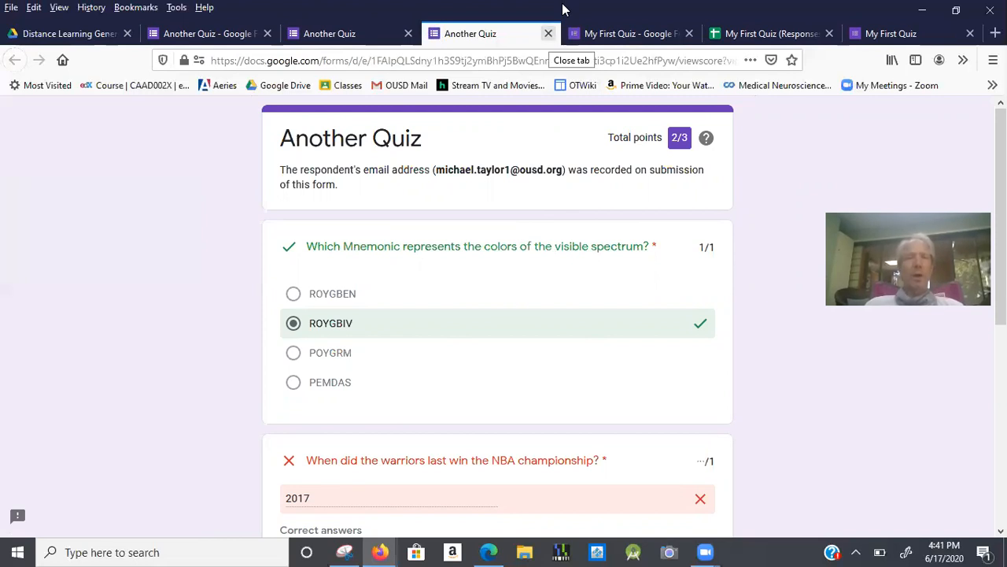
left_click(548, 33)
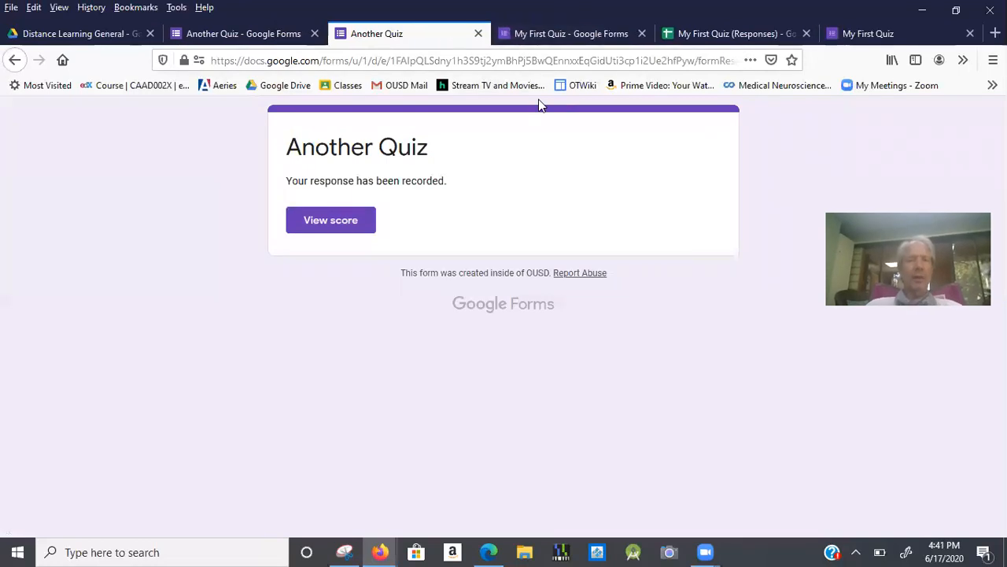
key("alt+Tab")
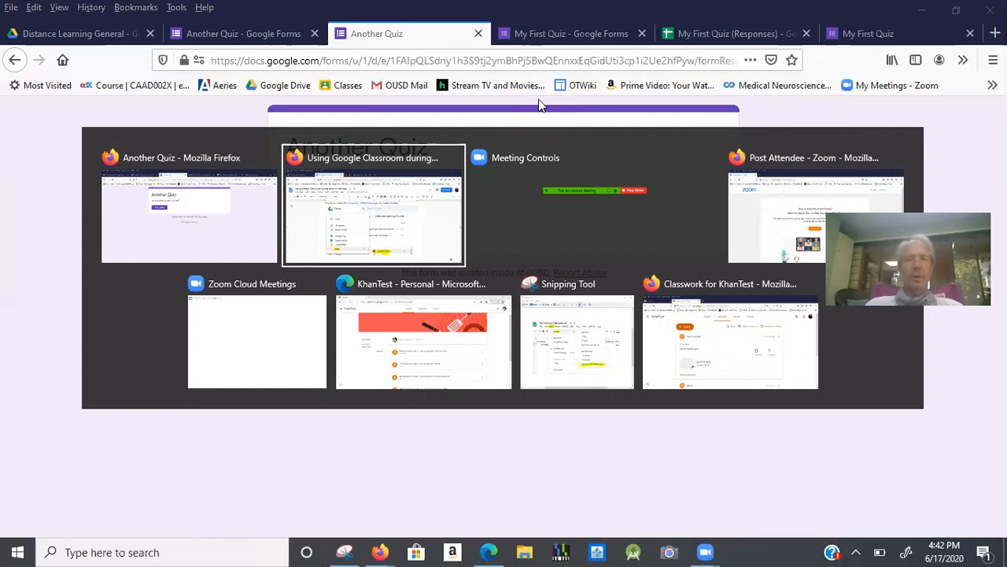
Start a KhanTest assignment 'Another Quiz' with instructions 'Take Please' and attach from Google Drive.
key("alt+Tab")
key("alt+Tab")
key("alt+Tab")
key("alt+Tab")
key("alt+Tab")
key("alt+Tab")
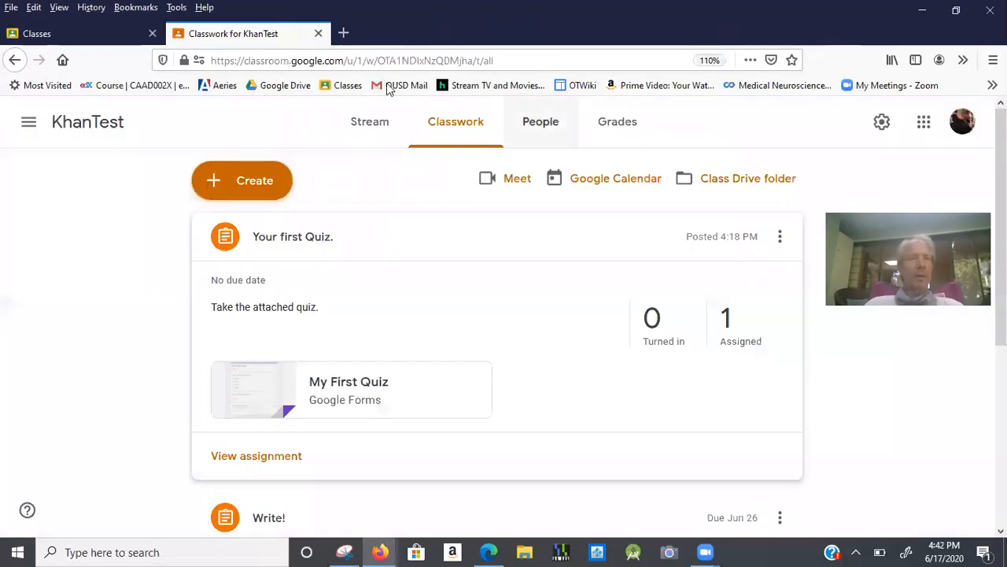
left_click(228, 190)
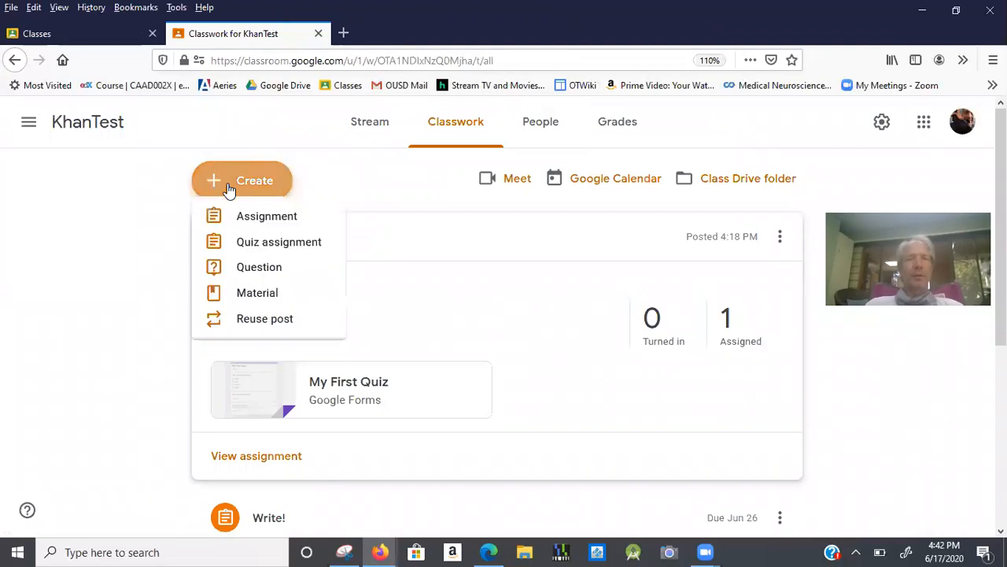
left_click(241, 226)
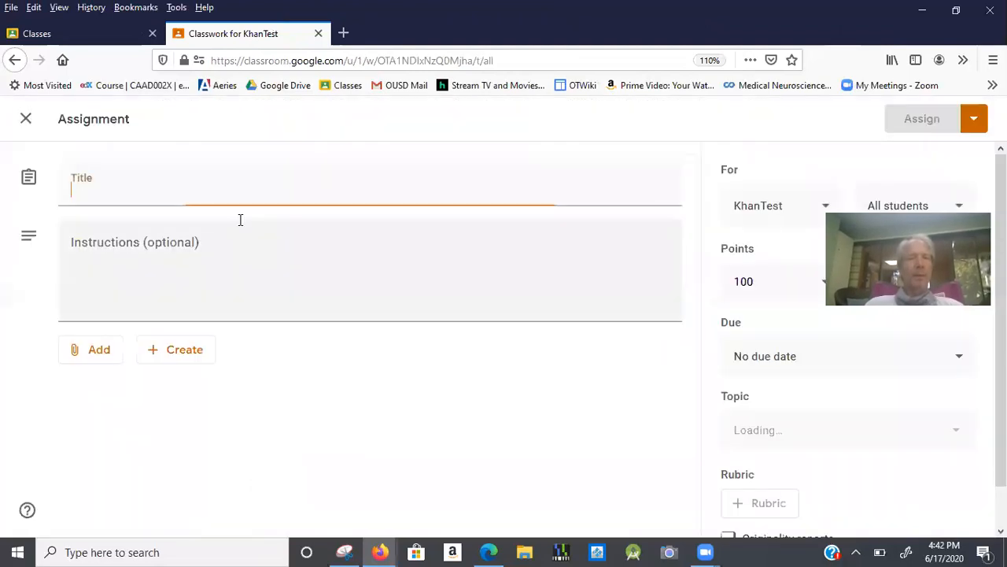
type("Anot")
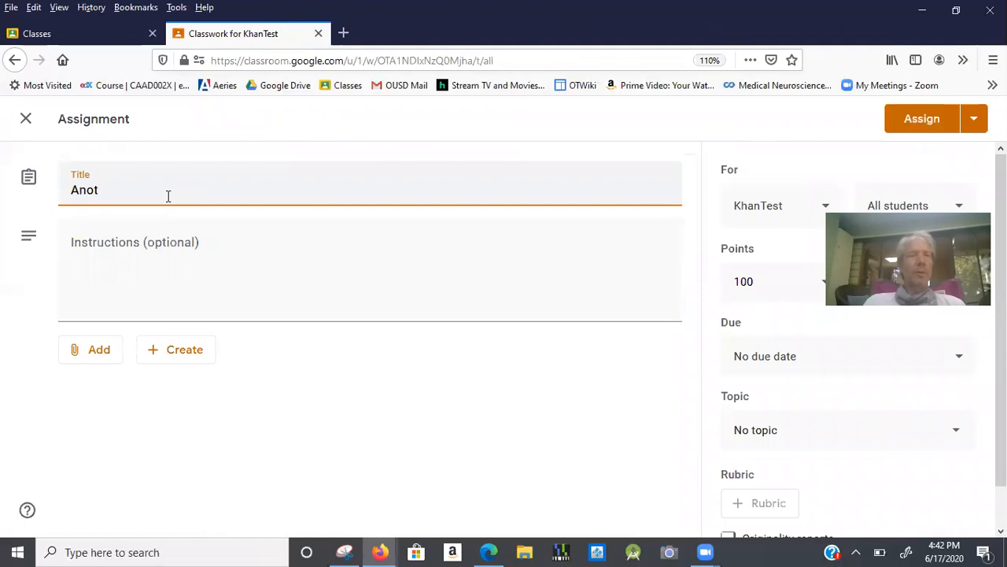
type("her Quiz")
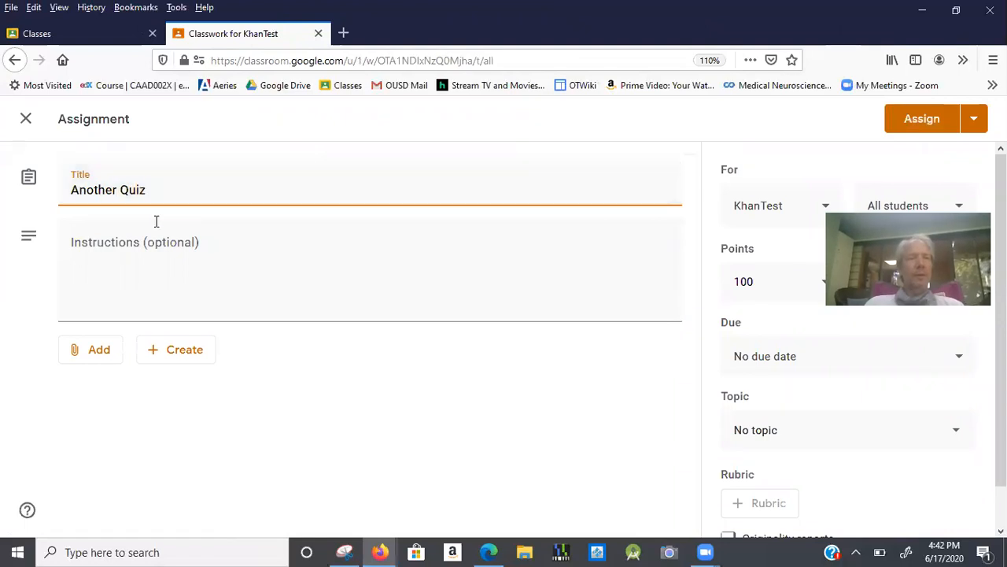
left_click(144, 248)
type("Take")
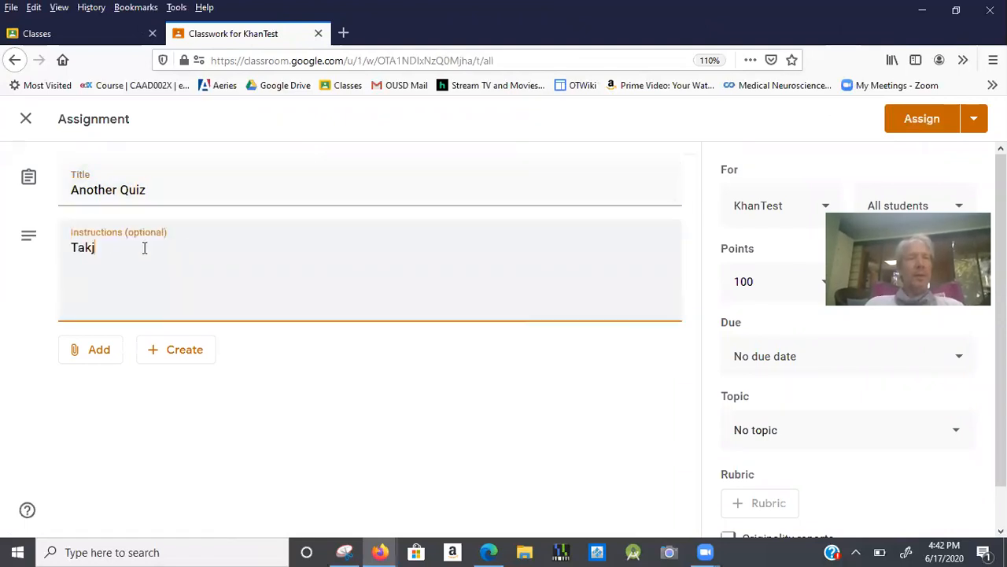
type(" Please")
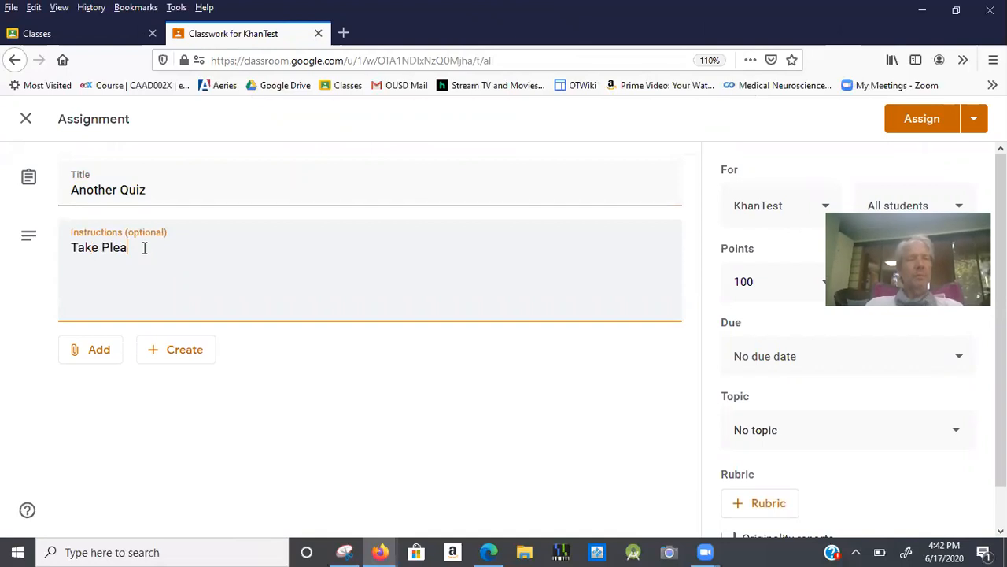
left_click(97, 361)
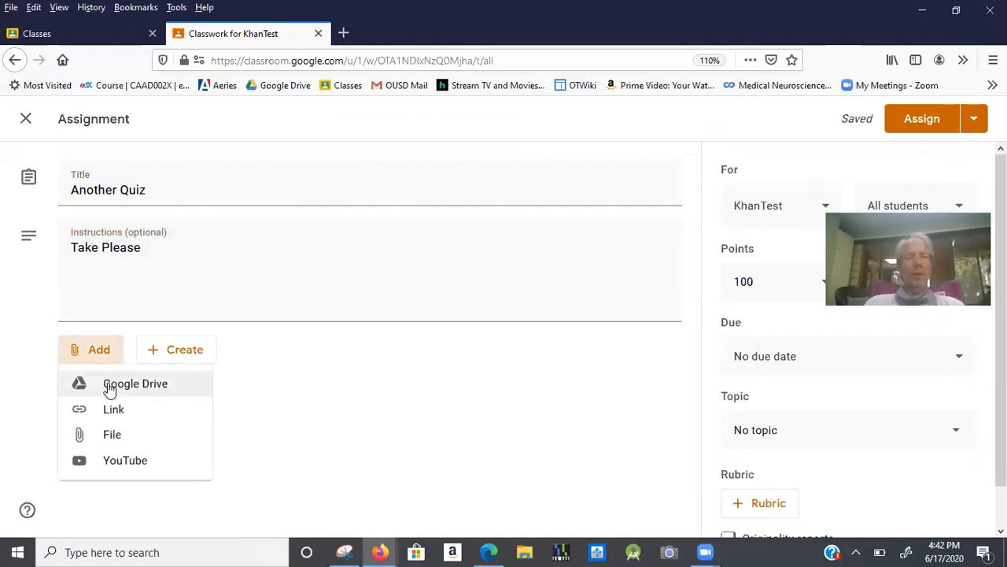
left_click(109, 386)
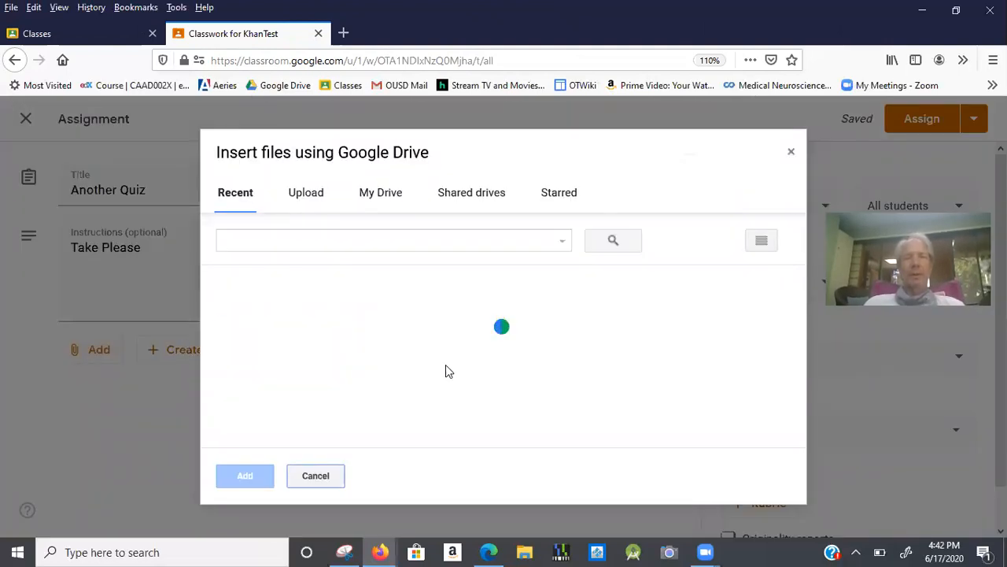
Attach the Another Quiz form, set points to Ungraded, and assign it to KhanTest.
left_click(295, 388)
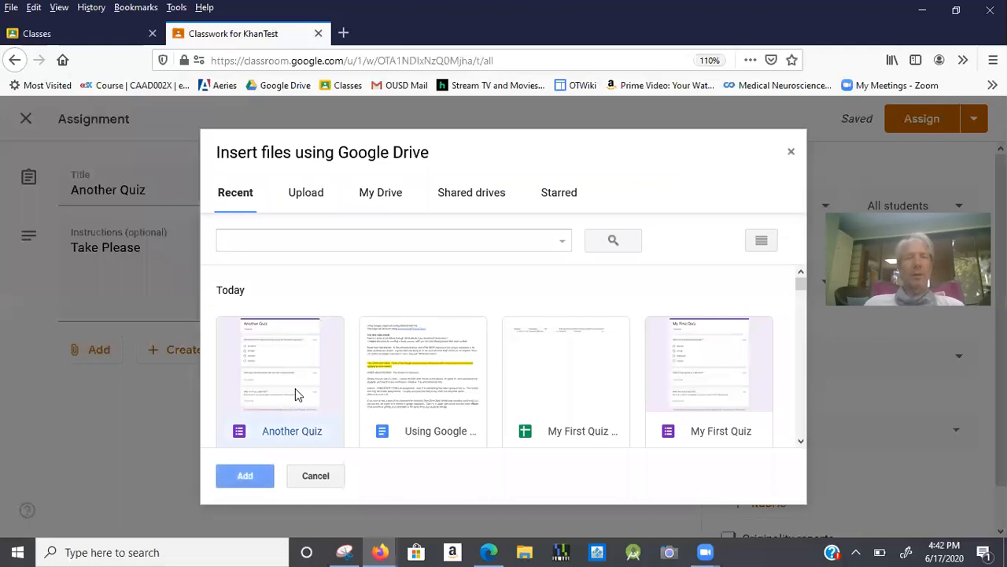
left_click(258, 477)
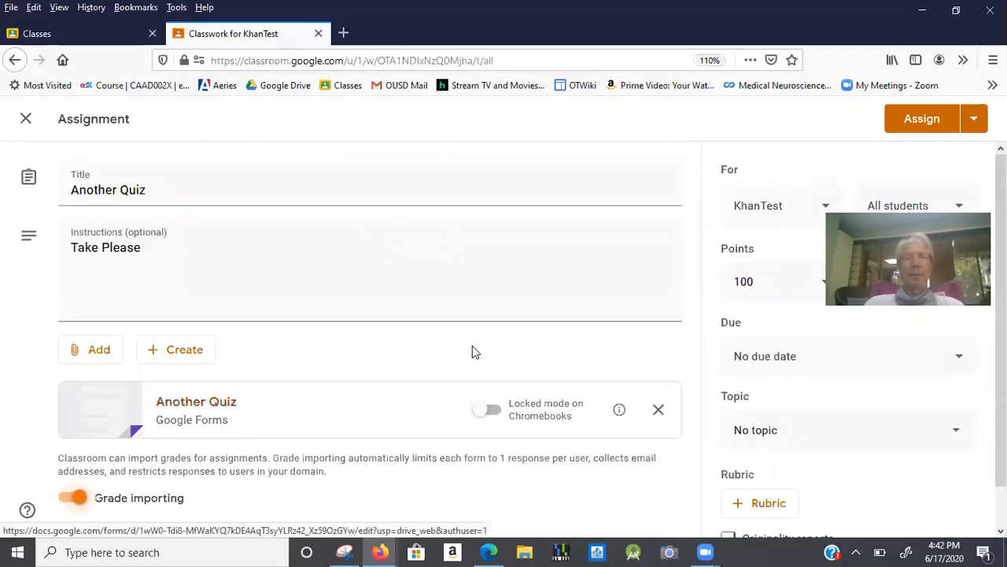
scroll(475, 345, "down", 1)
left_click(763, 238)
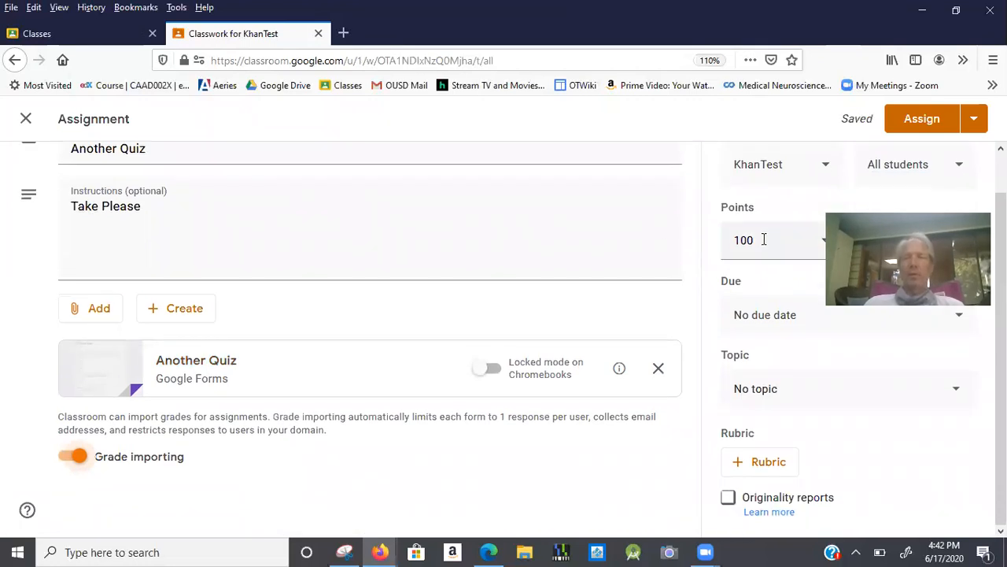
right_click(804, 247)
left_click(753, 445)
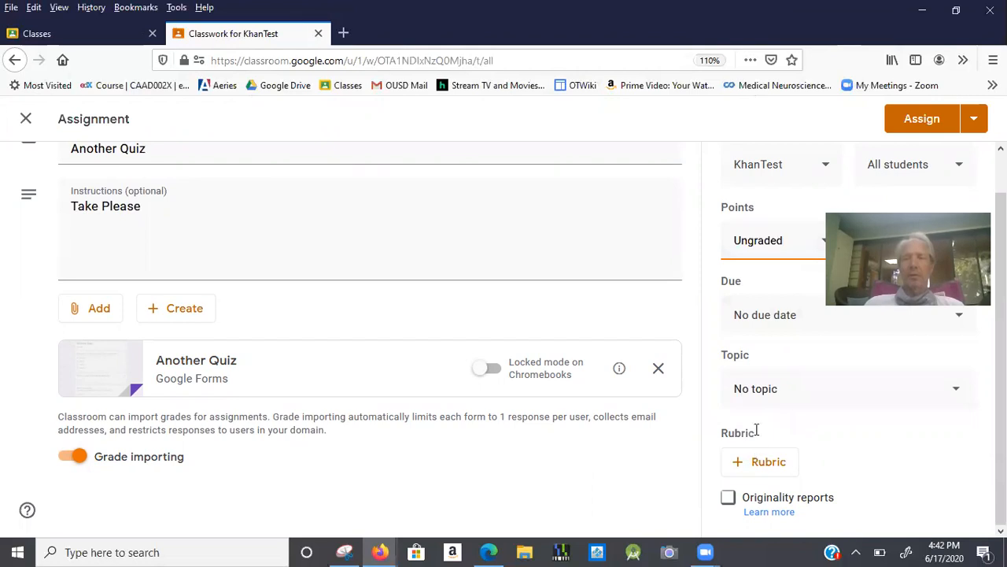
left_click(915, 118)
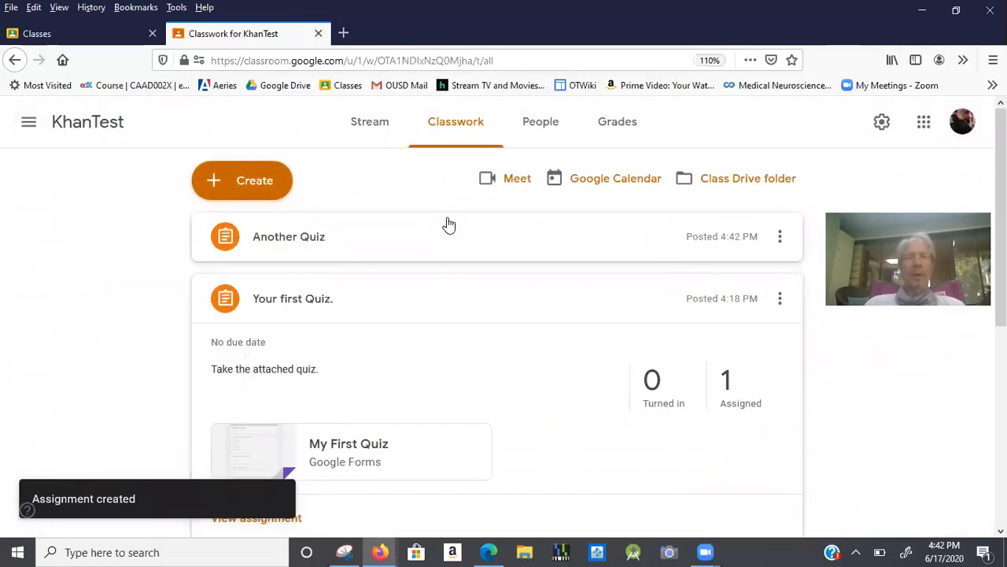
key("alt+Tab")
key("alt+Tab")
key("alt+Tab")
key("alt+Tab")
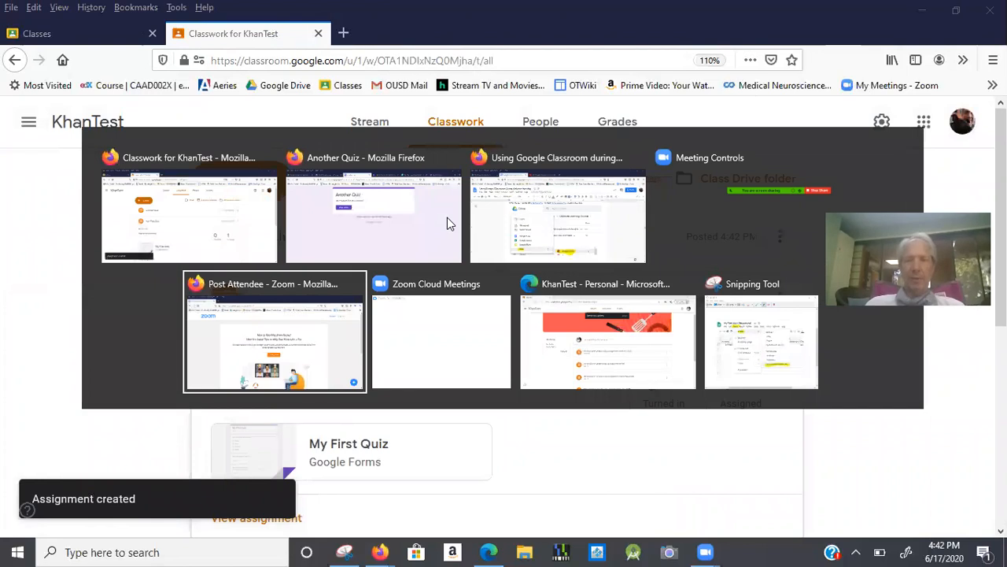
In the student's Classroom, refresh the stream, open the Another Quiz assignment, and close the access-denied form tab.
key("alt+Tab")
key("alt+Tab")
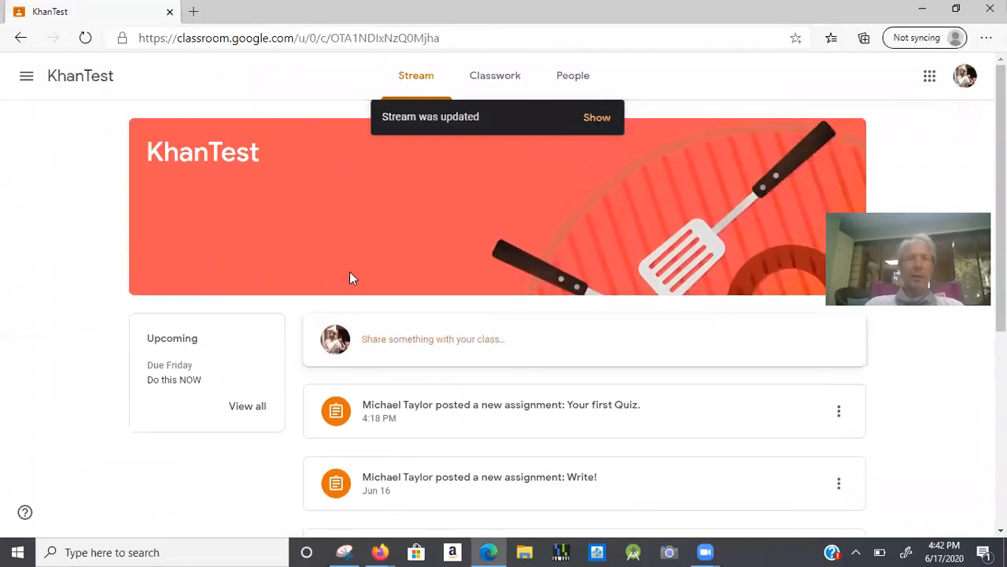
left_click(600, 118)
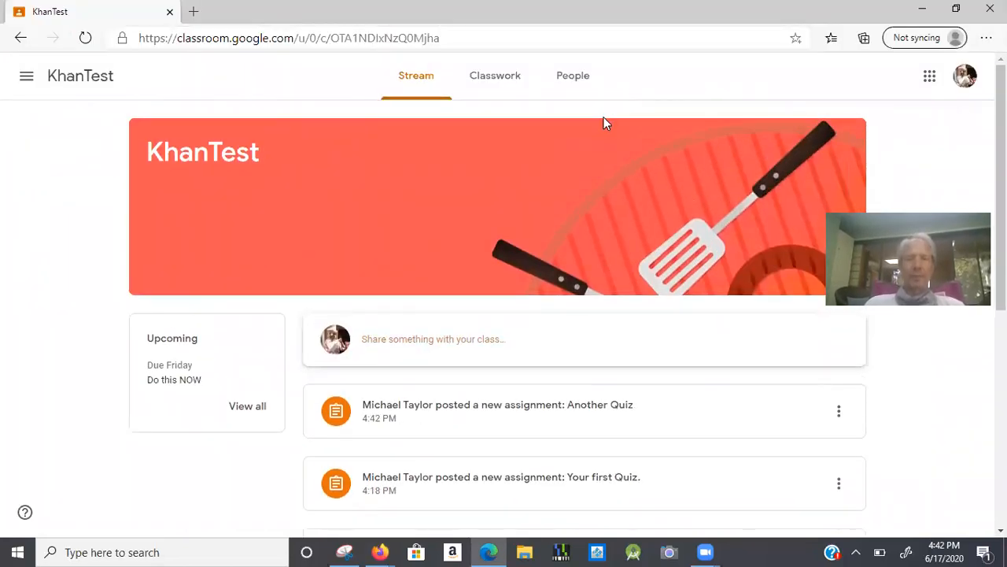
left_click(560, 402)
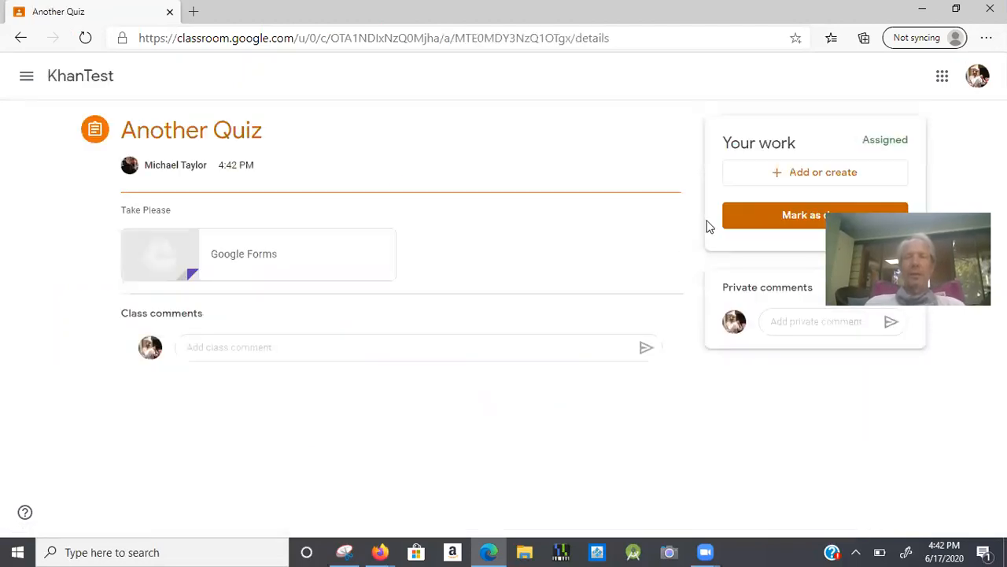
left_click(244, 268)
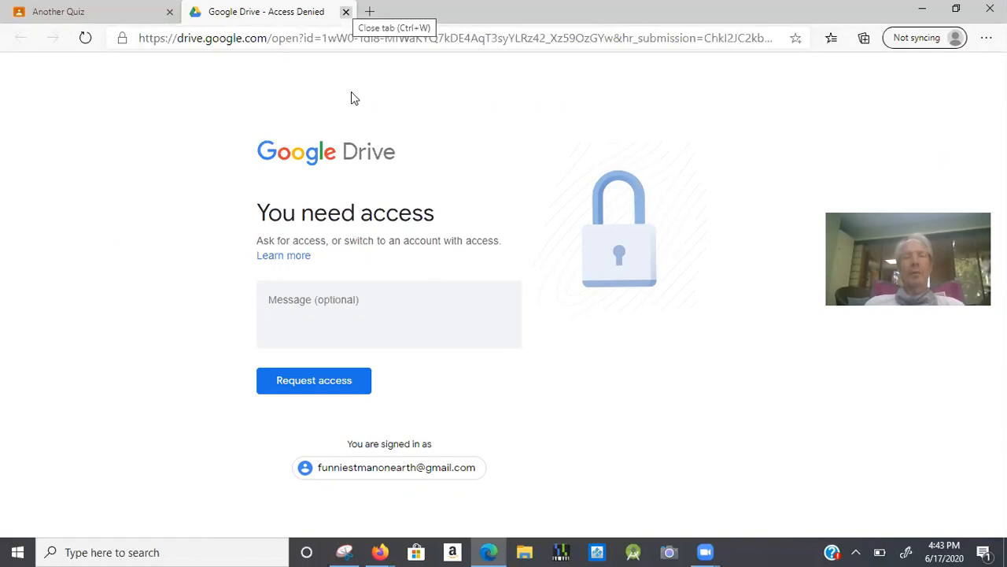
left_click(344, 12)
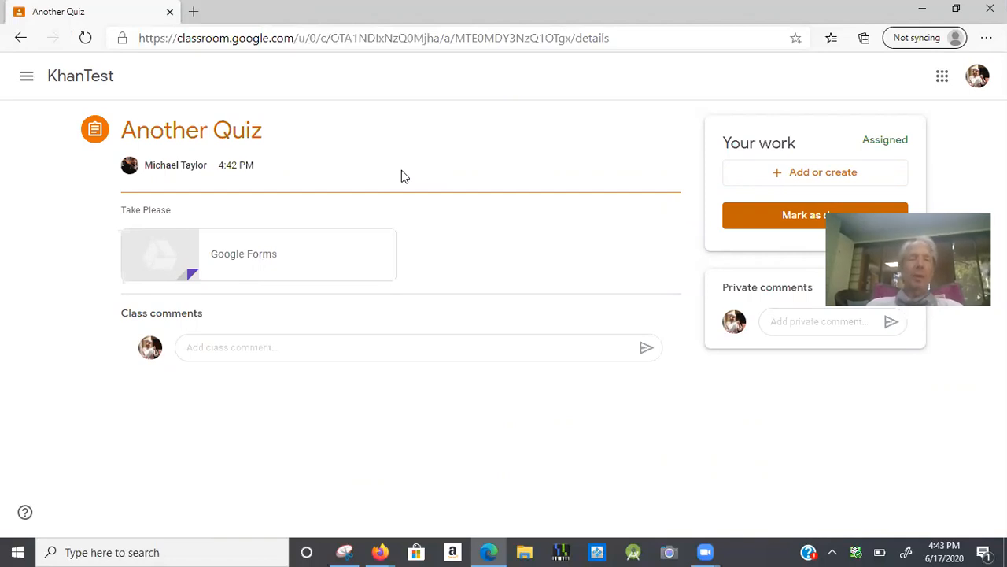
Return to the teacher's KhanTest Classwork page, where Another Quiz is listed as posted.
key("alt+Tab")
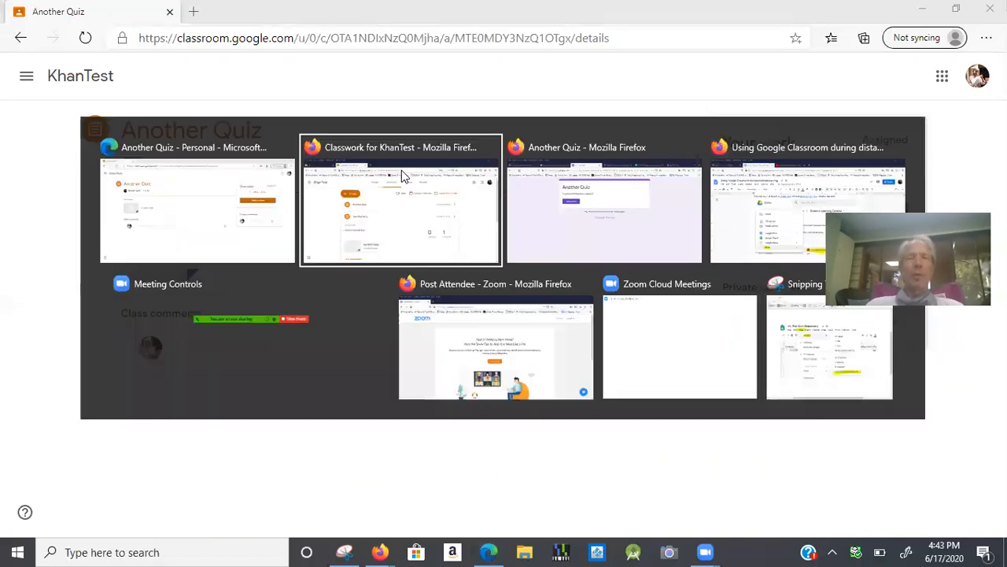
left_click(406, 199)
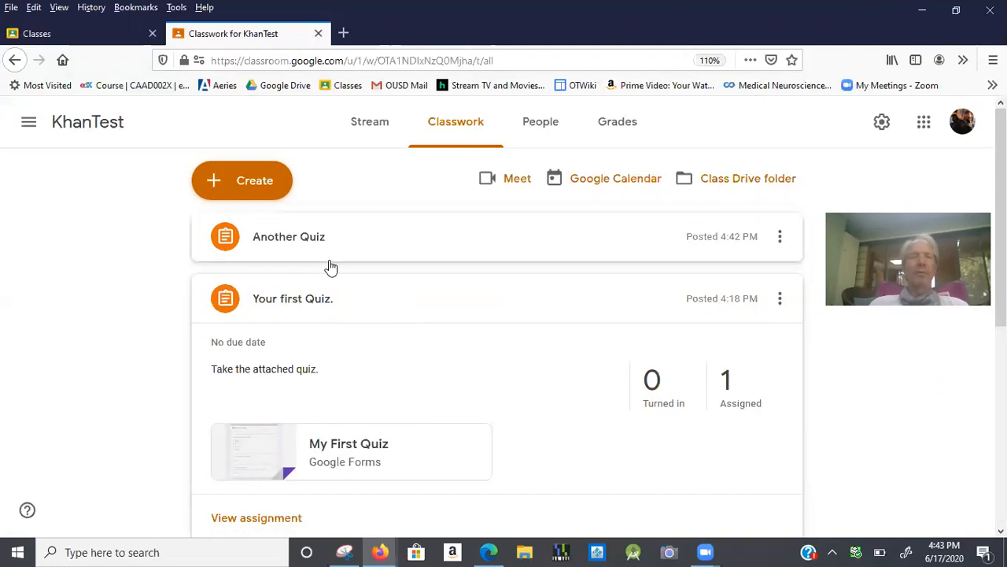
key("alt+Tab")
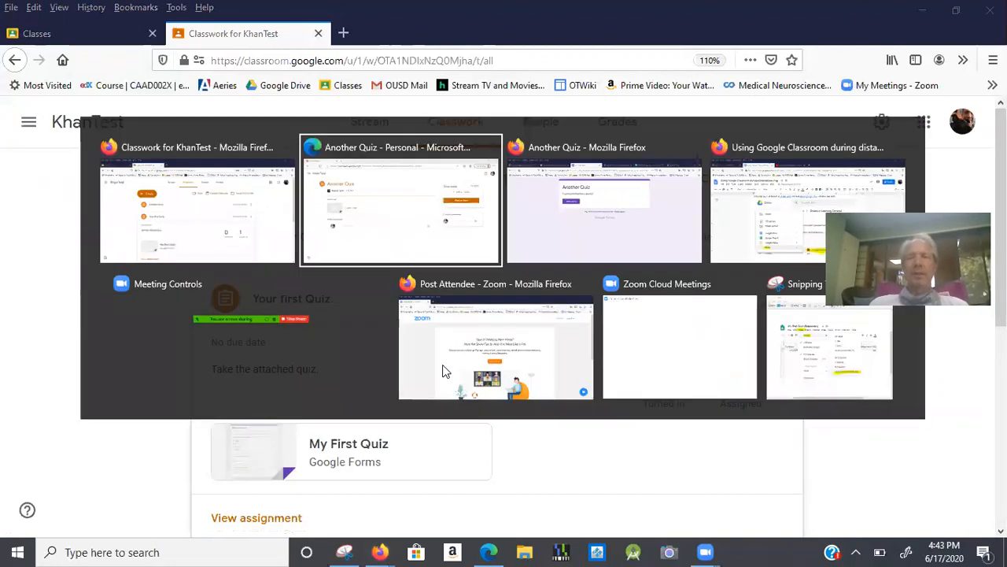
Scroll the distance-learning guide down to its quiz Responses summary and spreadsheet instructions.
key("alt+Tab")
key("alt+Tab")
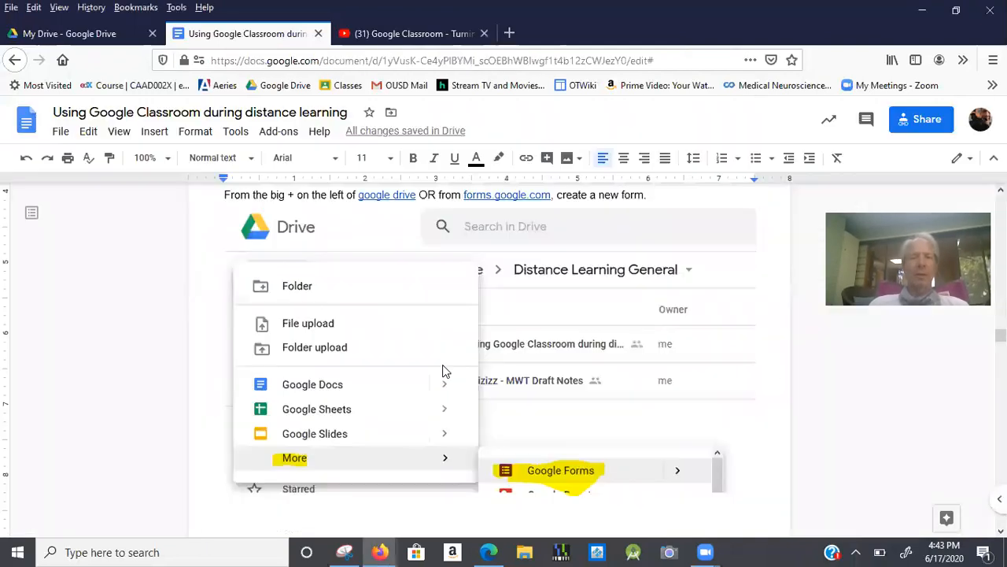
scroll(403, 346, "up", 3)
scroll(403, 346, "down", 3)
scroll(403, 346, "down", 15)
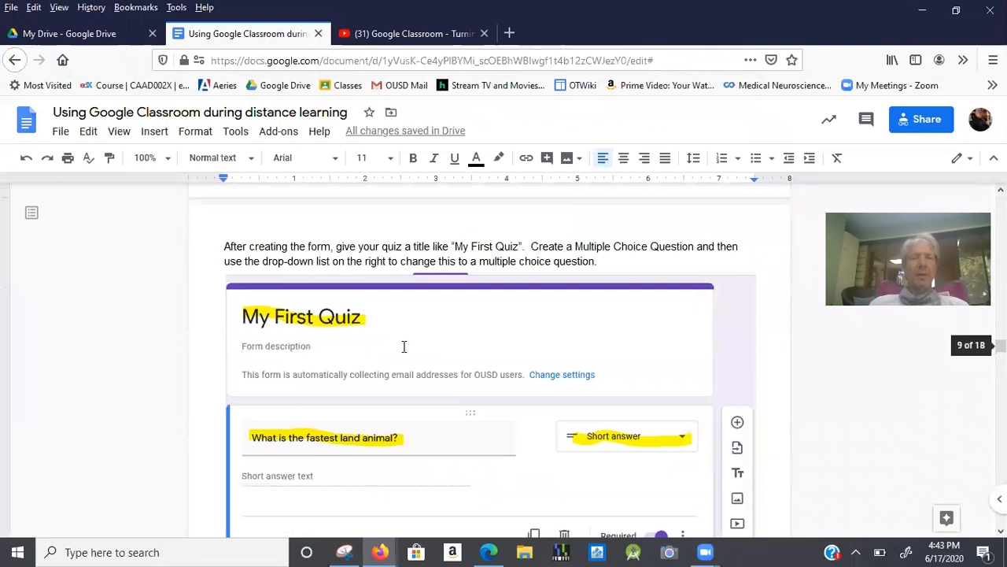
scroll(406, 331, "down", 10)
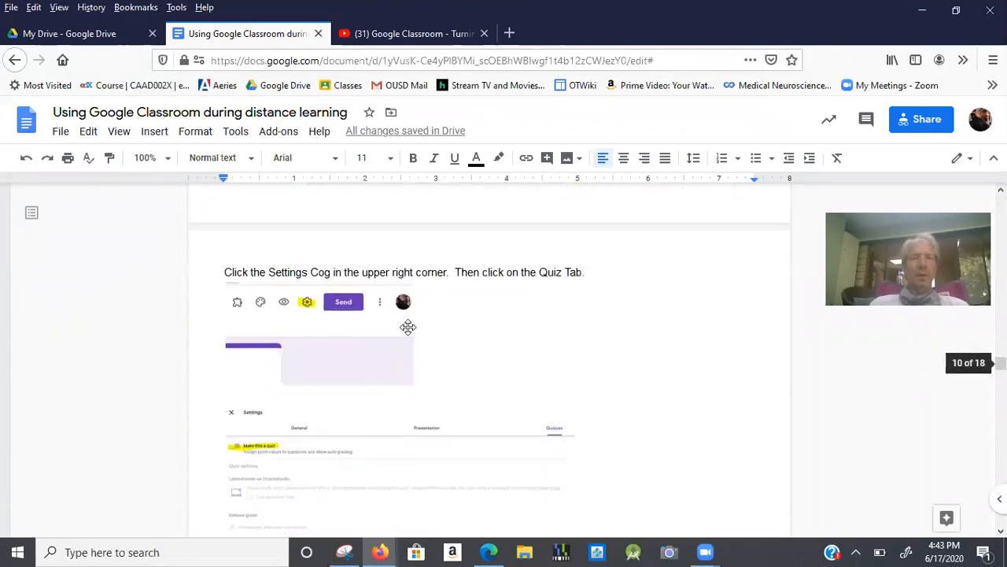
scroll(407, 319, "down", 6)
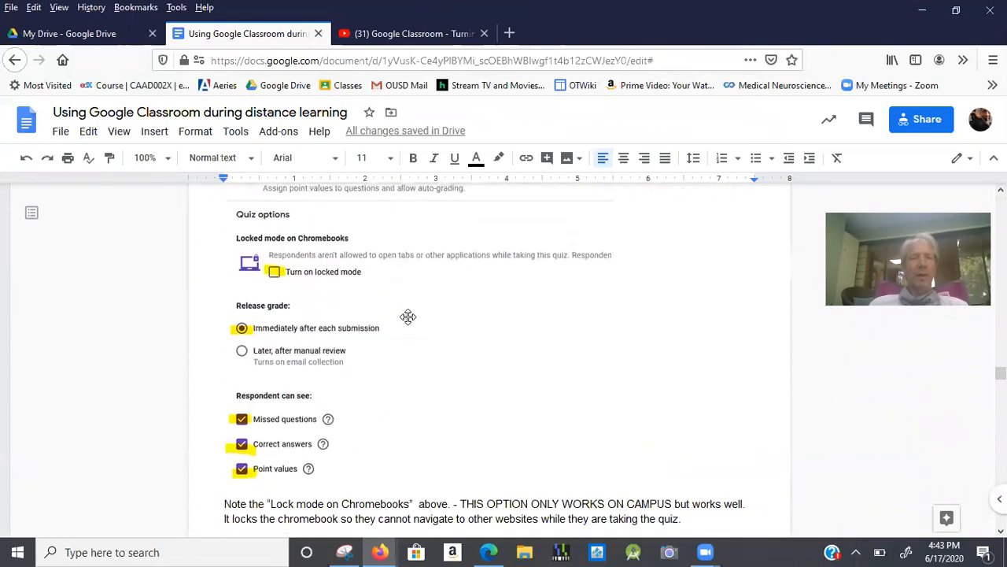
scroll(409, 310, "down", 8)
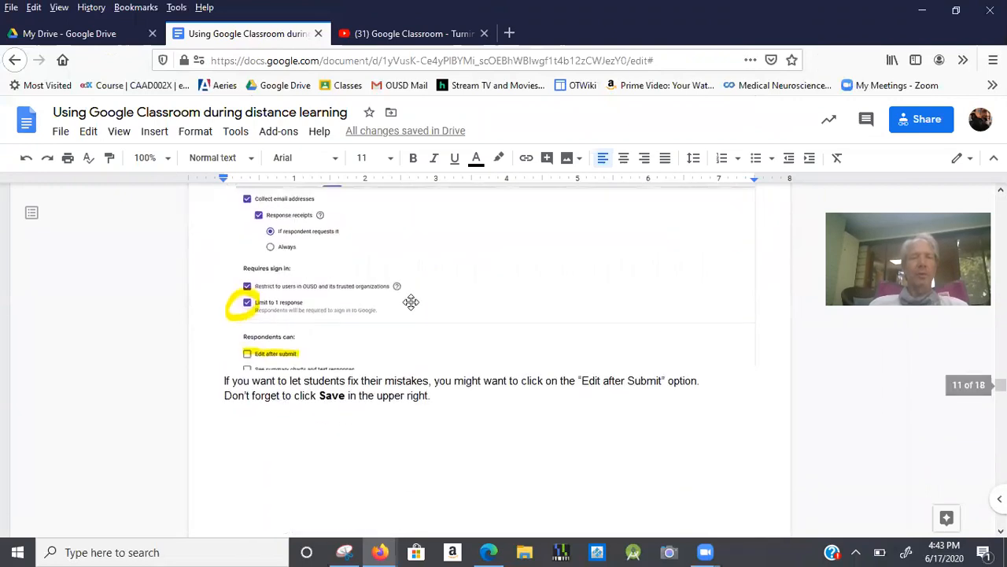
scroll(412, 293, "down", 12)
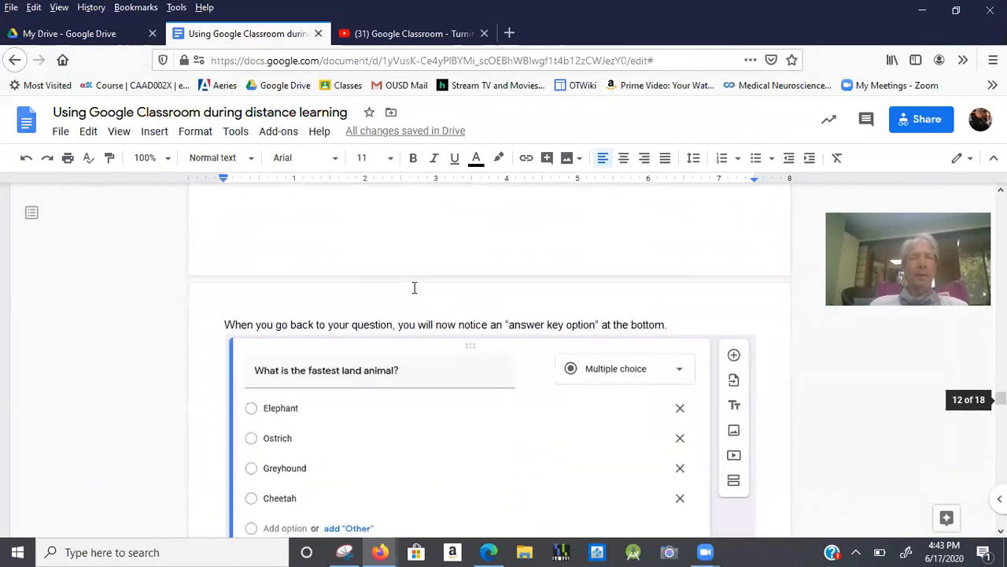
scroll(417, 268, "down", 10)
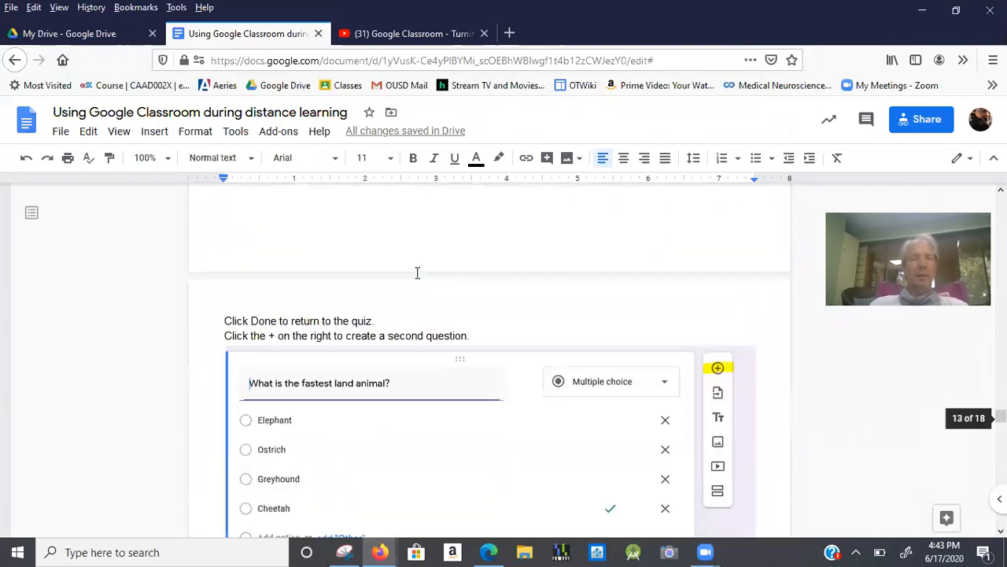
scroll(424, 252, "down", 9)
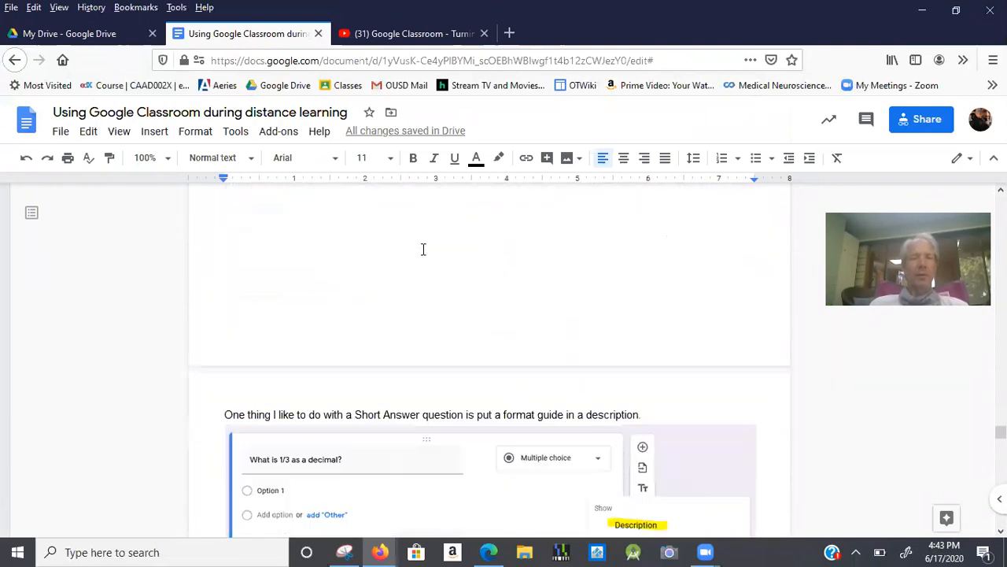
scroll(424, 237, "down", 10)
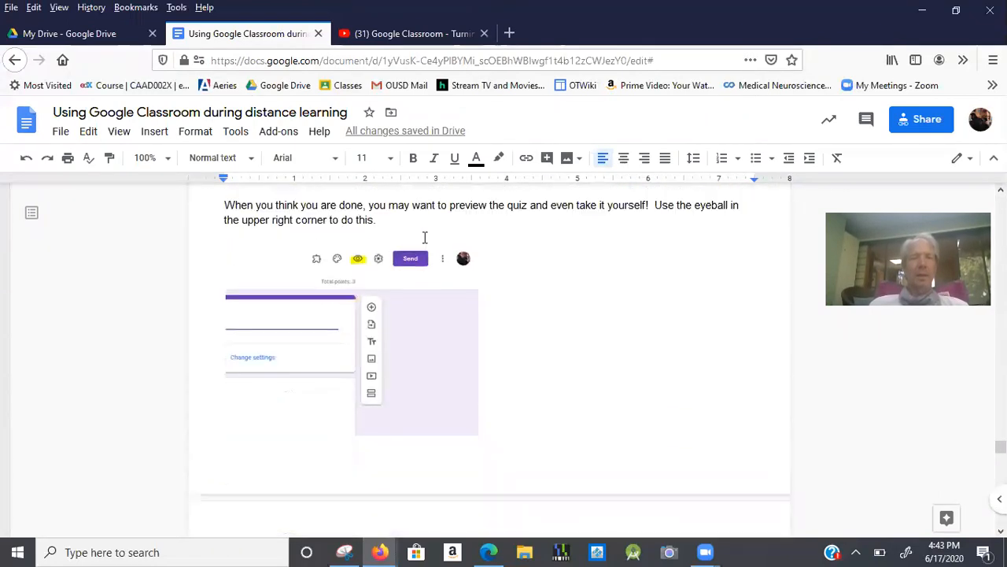
scroll(427, 226, "down", 10)
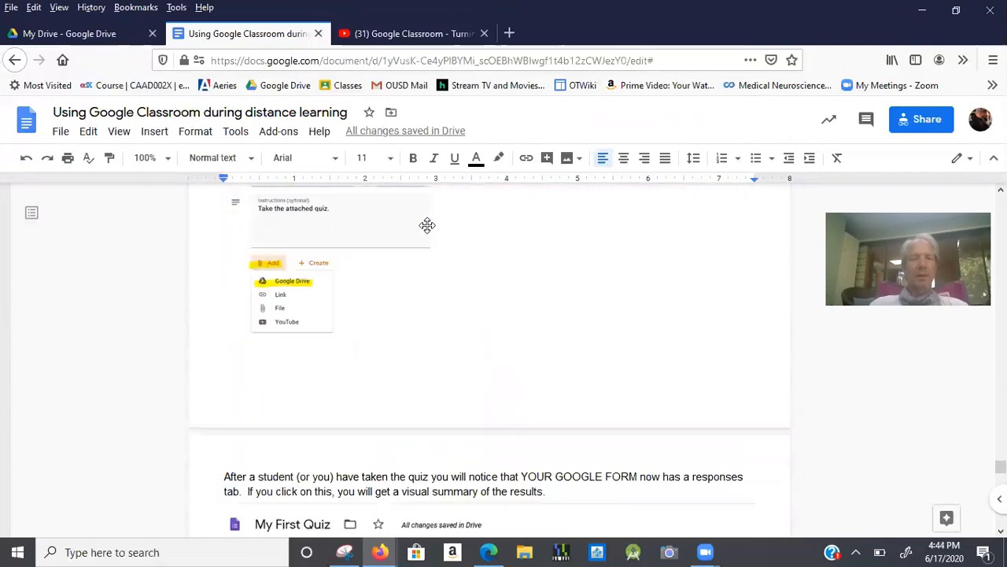
scroll(433, 206, "down", 7)
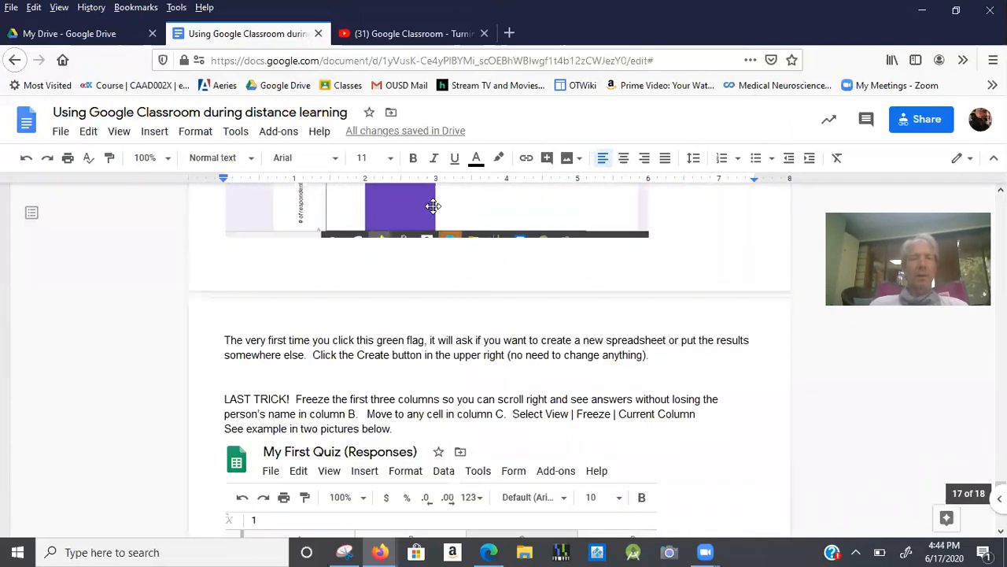
scroll(432, 206, "up", 5)
scroll(433, 206, "up", 5)
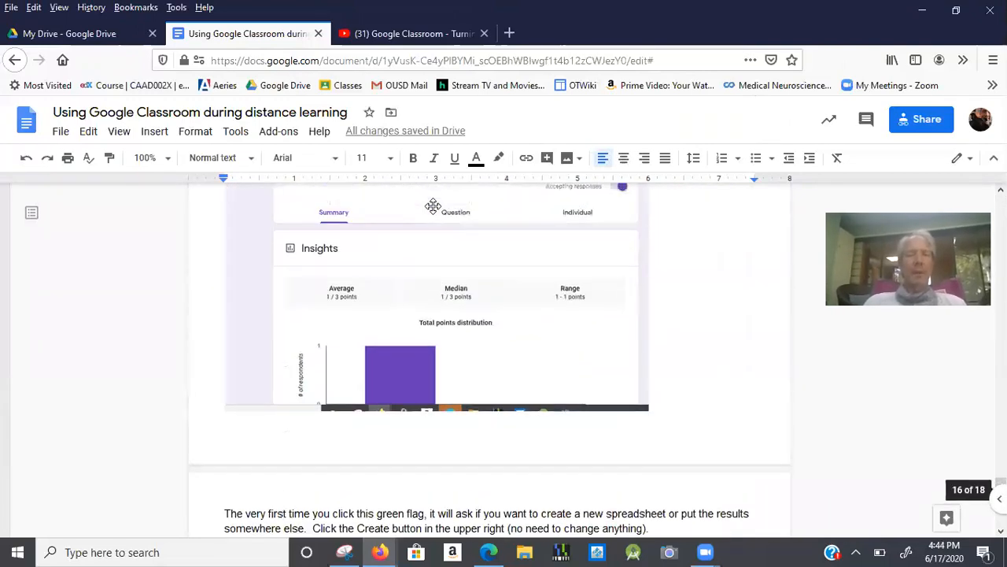
Close the submitted Another Quiz confirmation tab and return to the Another Quiz form editor.
key("alt+Tab")
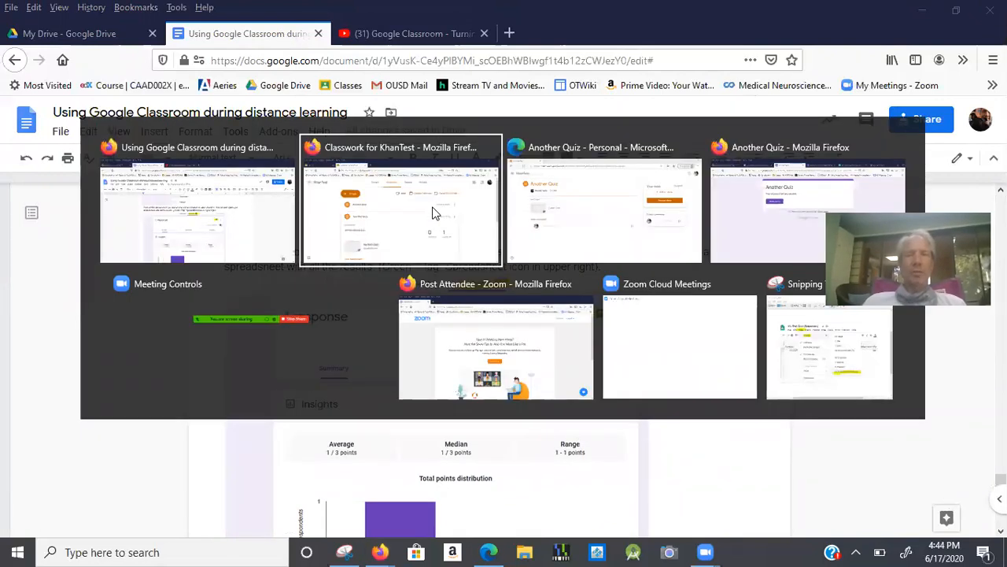
key("alt+Tab")
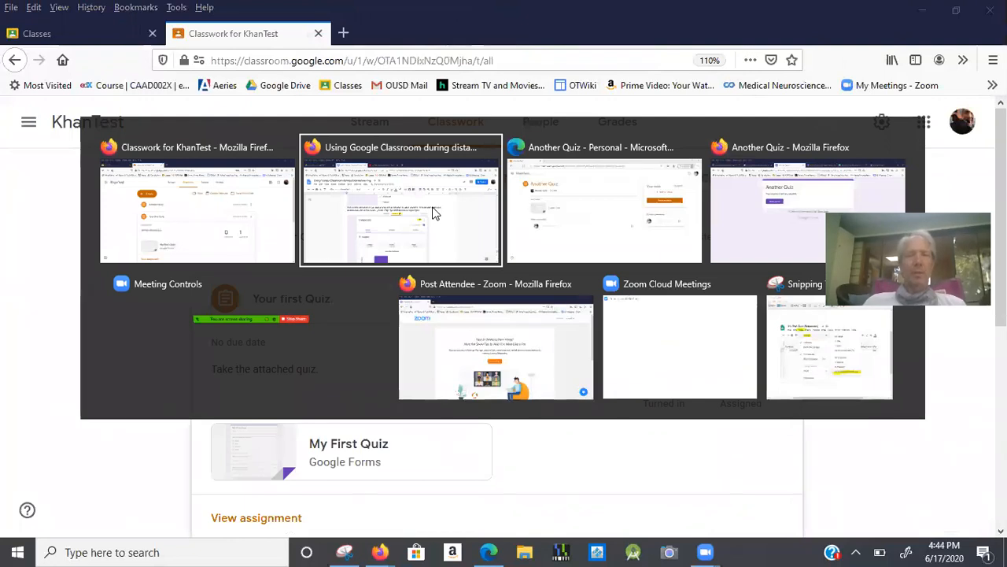
left_click(433, 208)
key("alt+Tab")
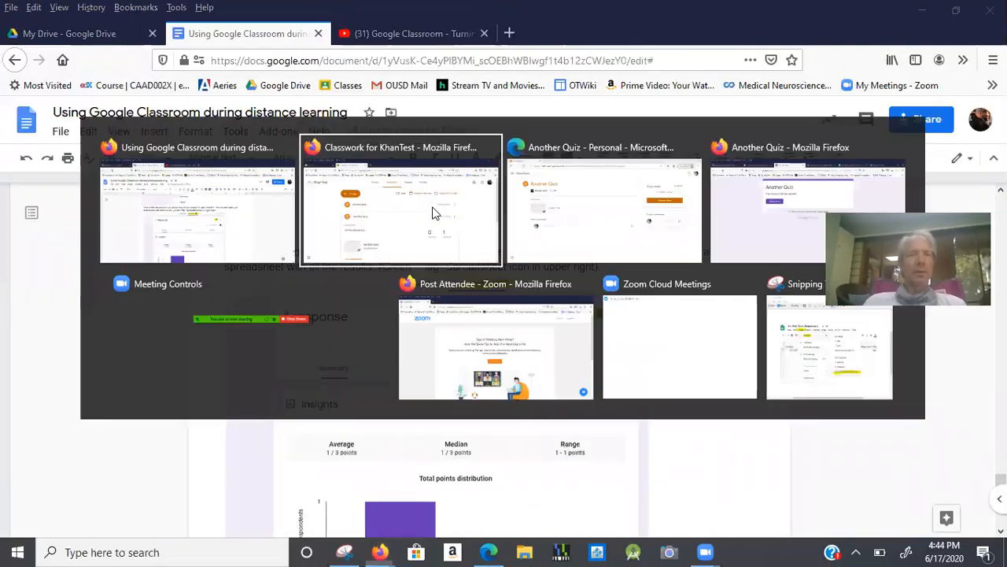
key("alt+Tab")
key("alt+Tab")
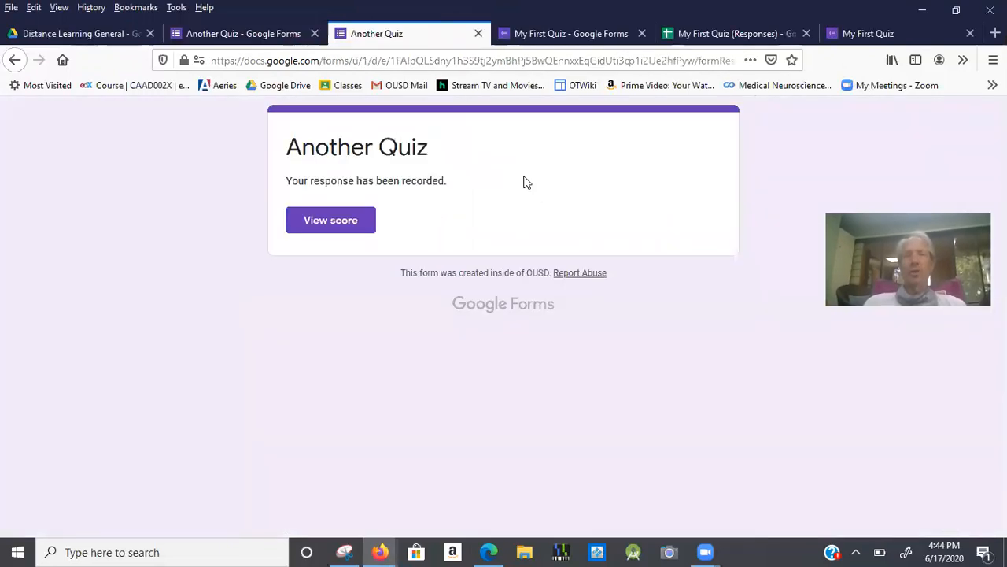
key("ctrl+w")
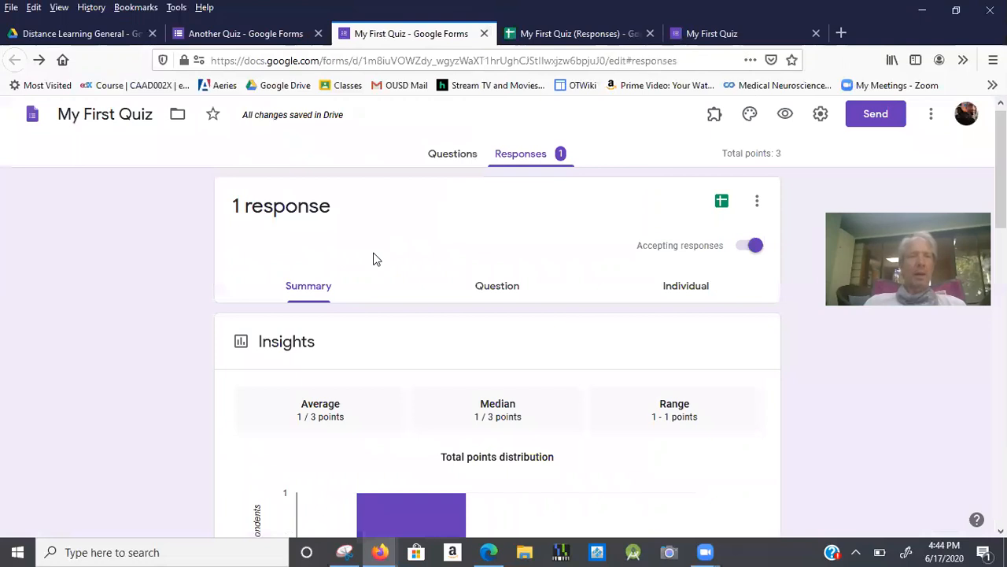
key("ctrl+shift+Tab")
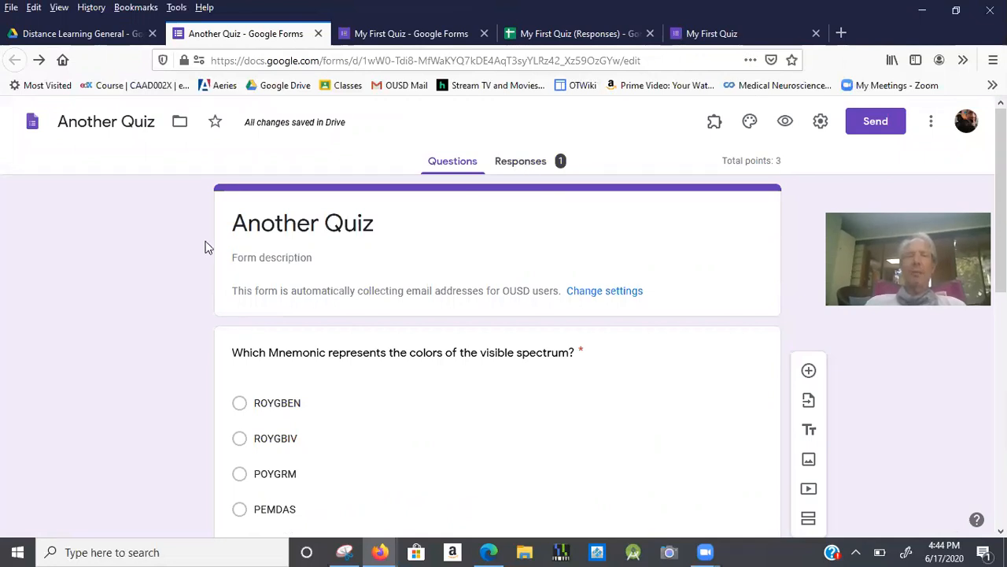
Review Another Quiz's Responses summary, showing one response with a 2/3-point average and median.
triple_click(270, 231)
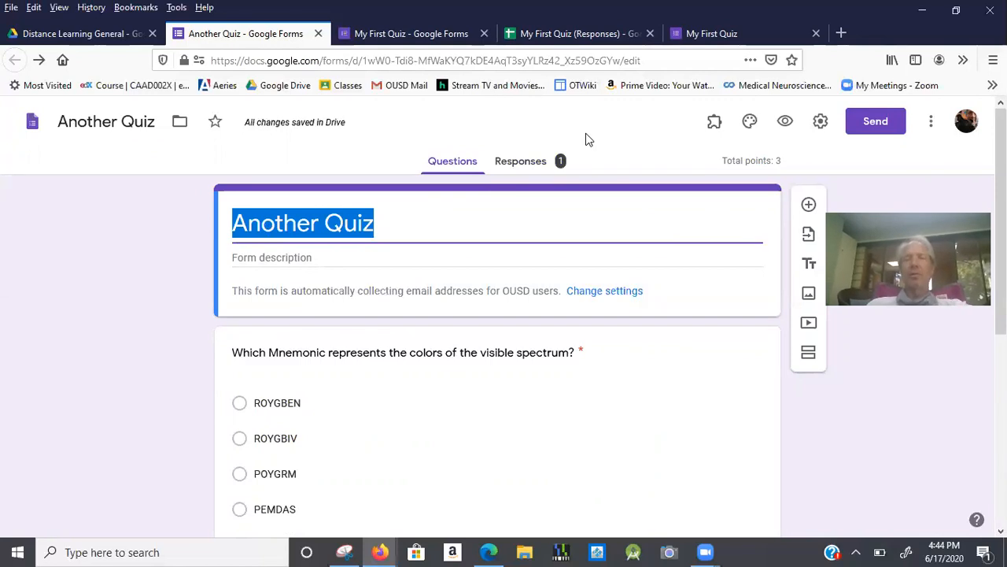
left_click(523, 169)
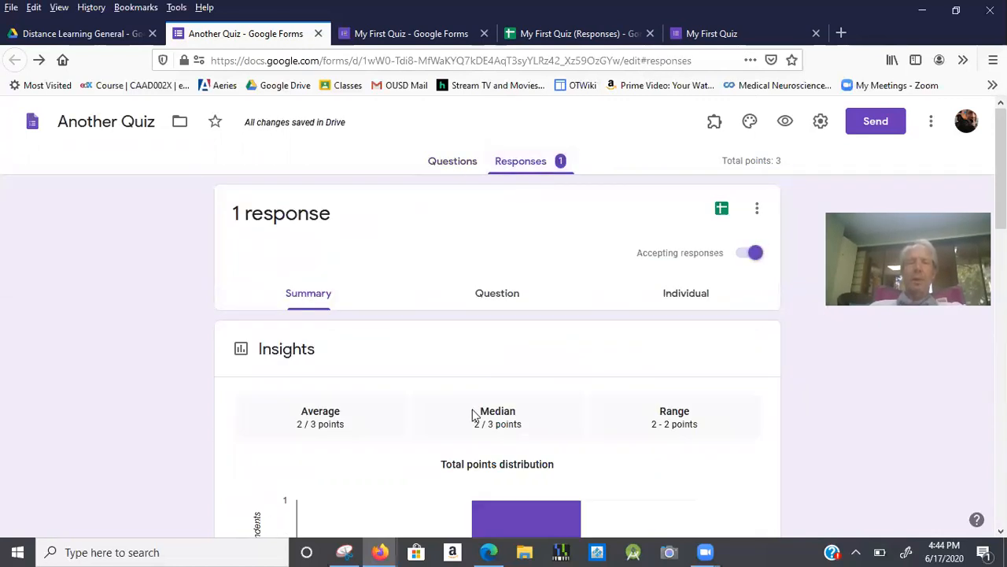
scroll(473, 413, "down", 2)
mouse_move(523, 411)
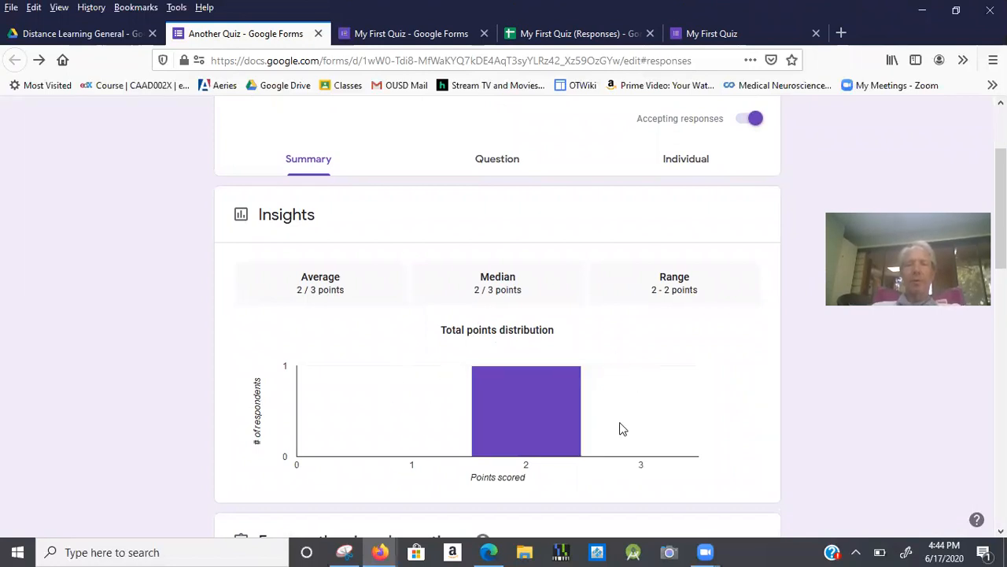
scroll(666, 381, "down", 6)
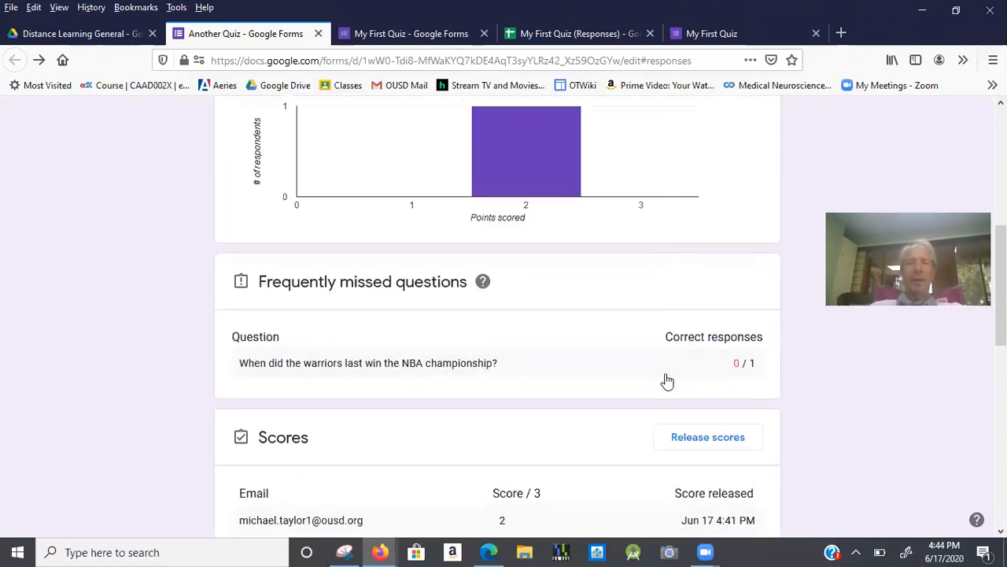
scroll(667, 381, "down", 5)
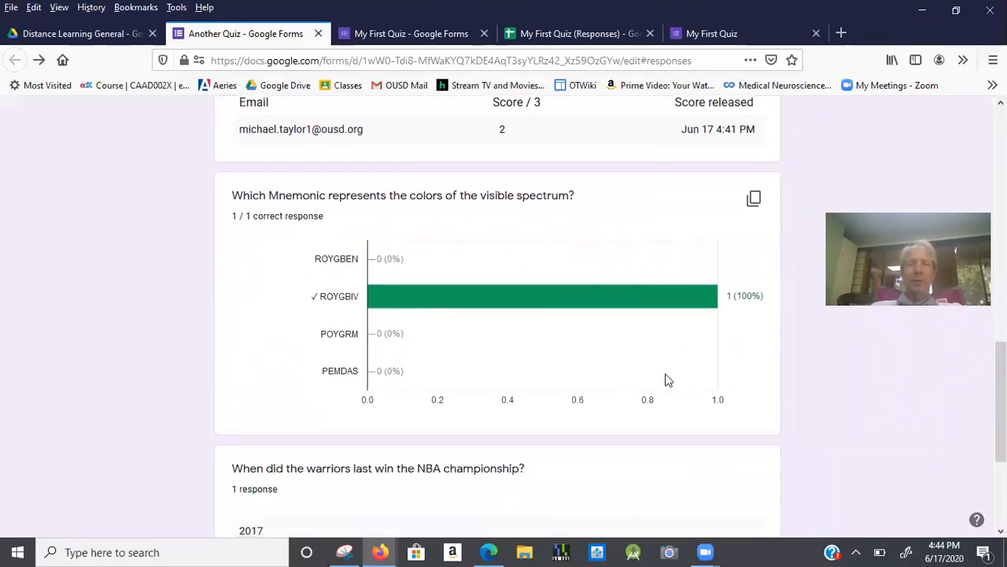
scroll(667, 381, "up", 12)
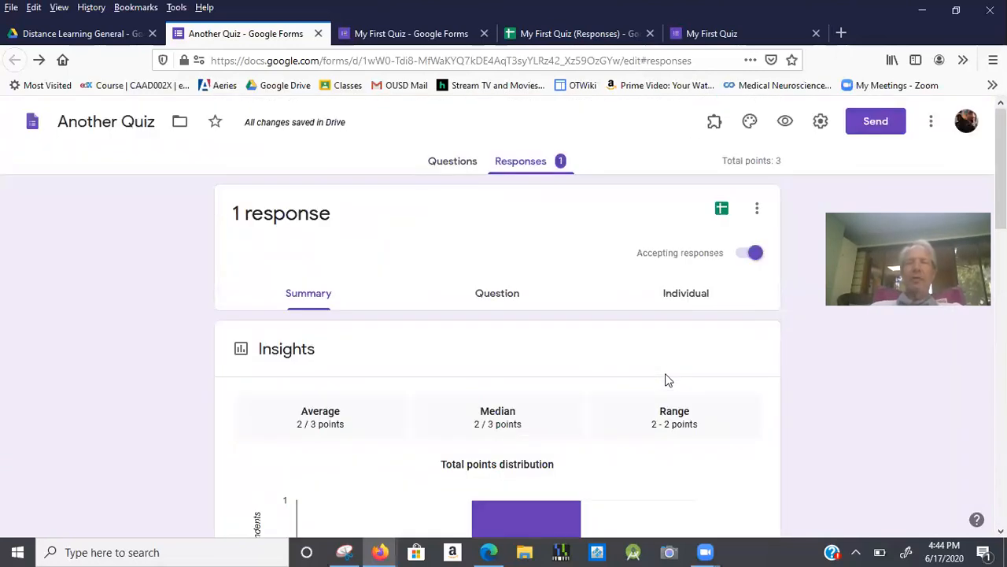
Link Another Quiz's responses to a new spreadsheet named 'Another Quiz (Responses)'.
left_click(722, 210)
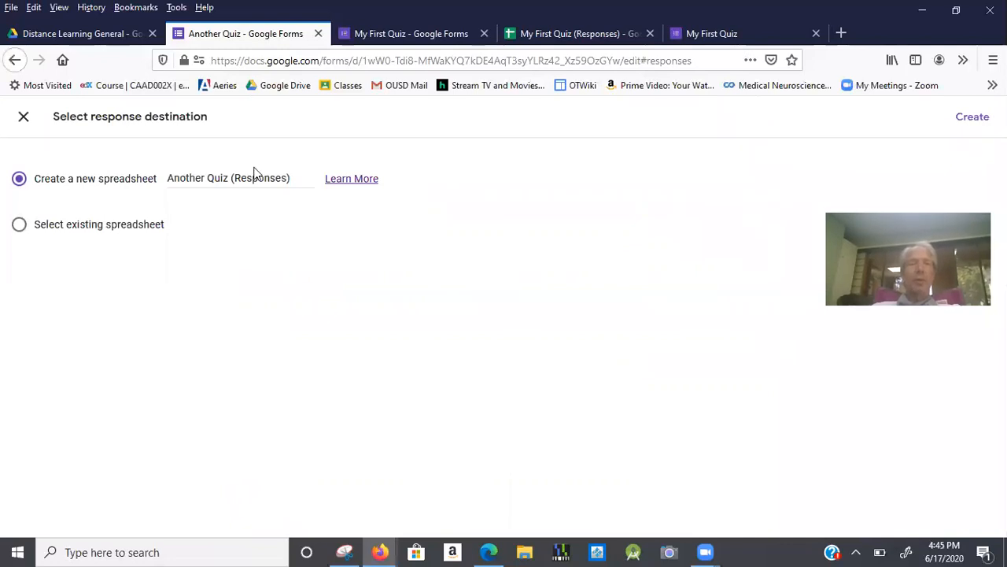
left_click(974, 118)
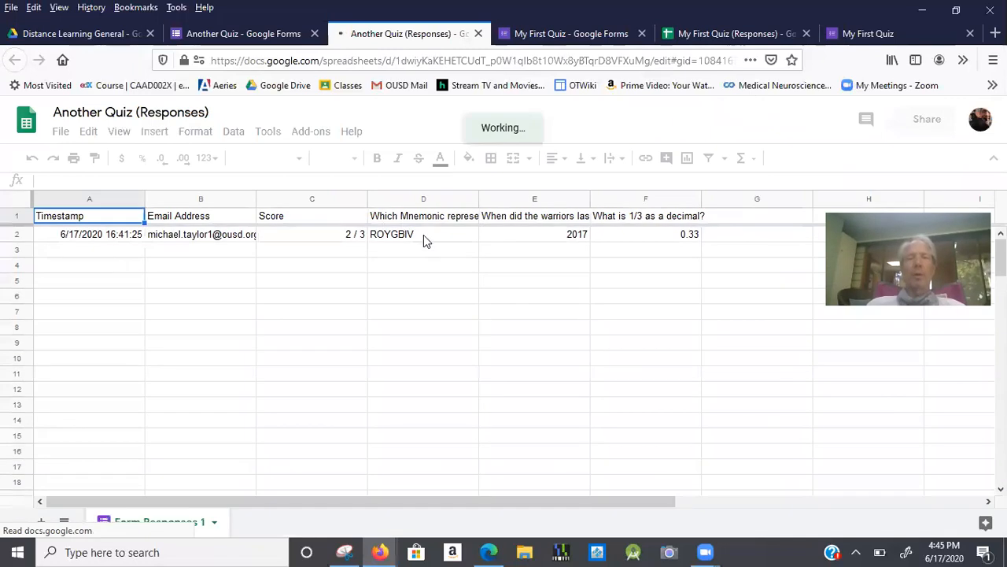
left_click(424, 234)
key("Right")
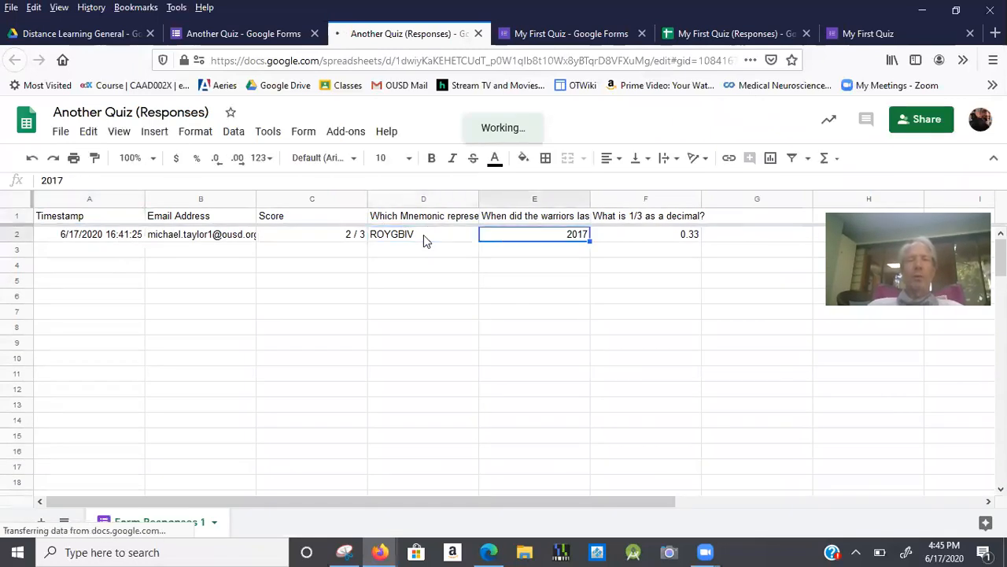
key("Right")
key("Right")
key("Right")
key("Right")
key("Right")
key("Right")
key("Right")
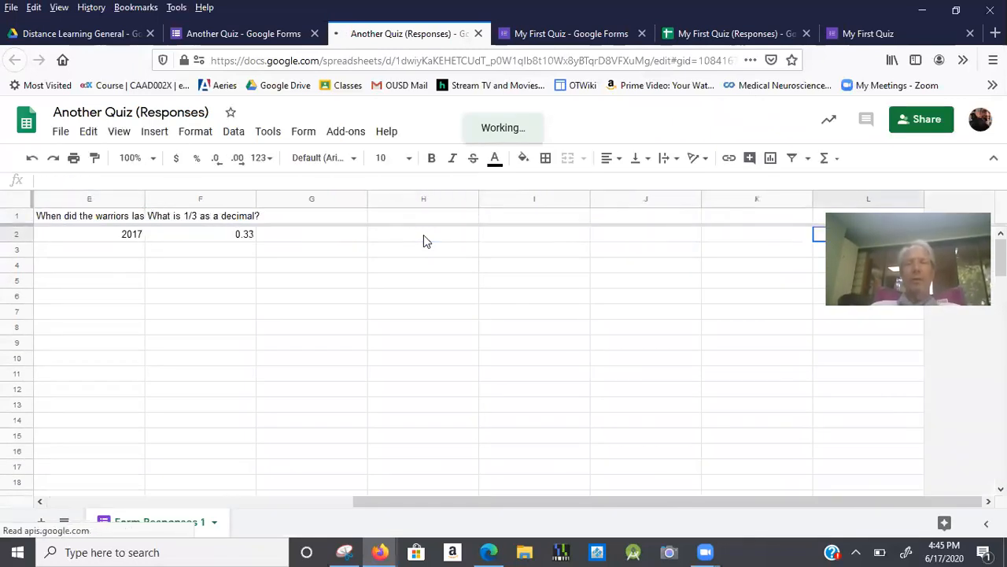
key("Left")
key("Left")
key("Left")
key("Left")
key("Left")
key("Left")
key("Left")
key("Left")
key("Left")
key("Left")
key("Left")
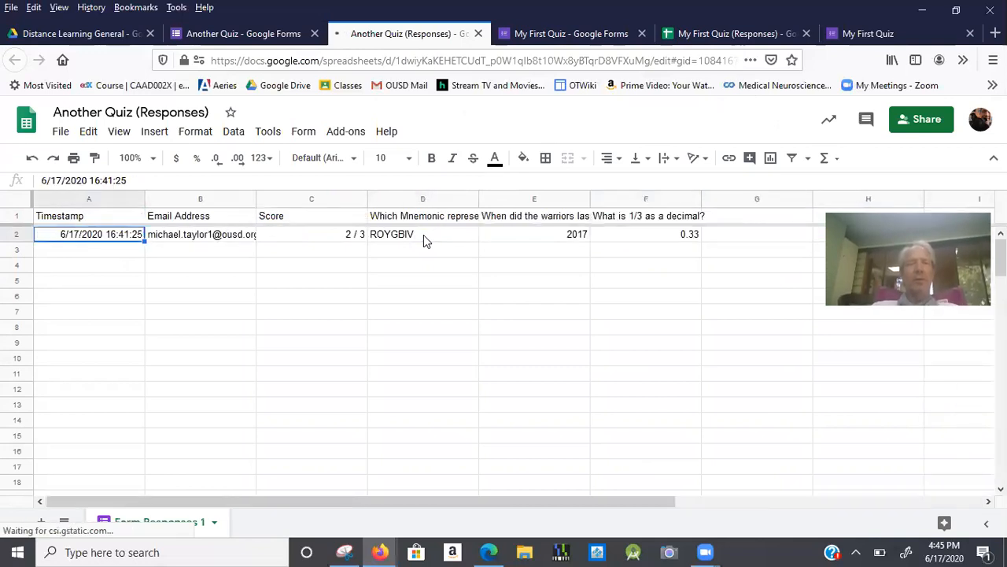
key("Right")
key("Right")
key("Right")
key("Left")
key("Left")
key("Left")
key("Right")
key("Right")
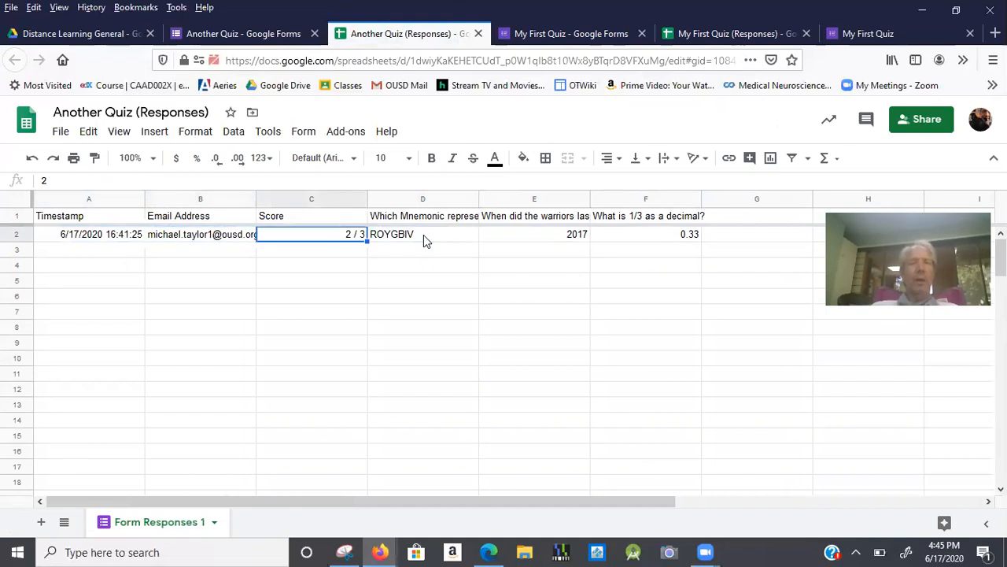
Freeze columns A through C using View > Freeze > Up to current column.
left_click(119, 133)
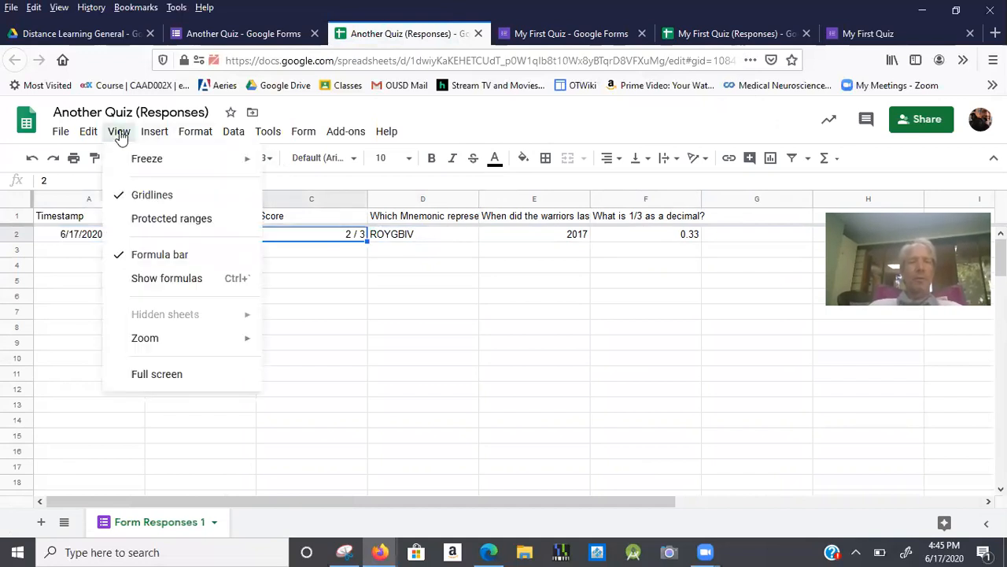
mouse_move(130, 158)
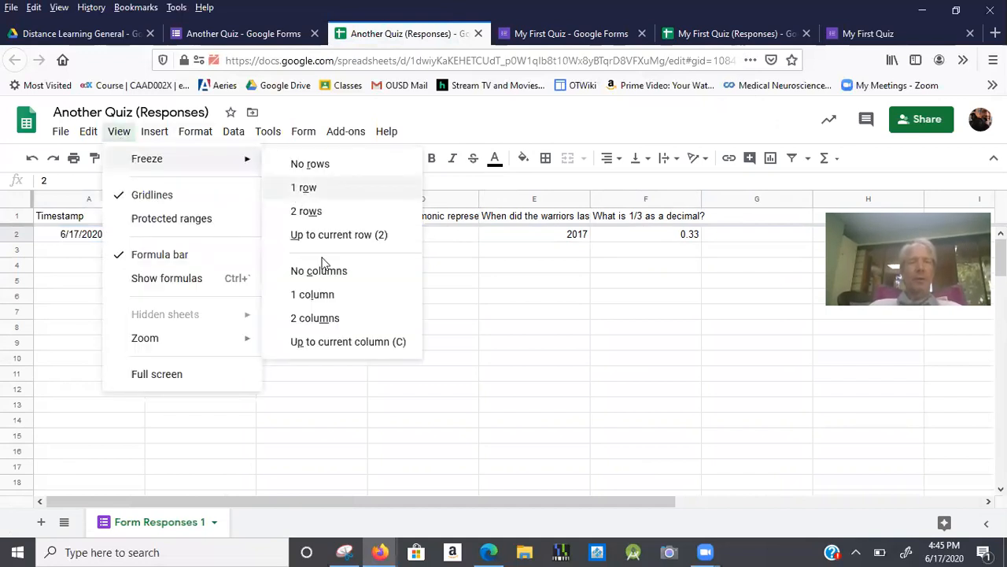
left_click(345, 343)
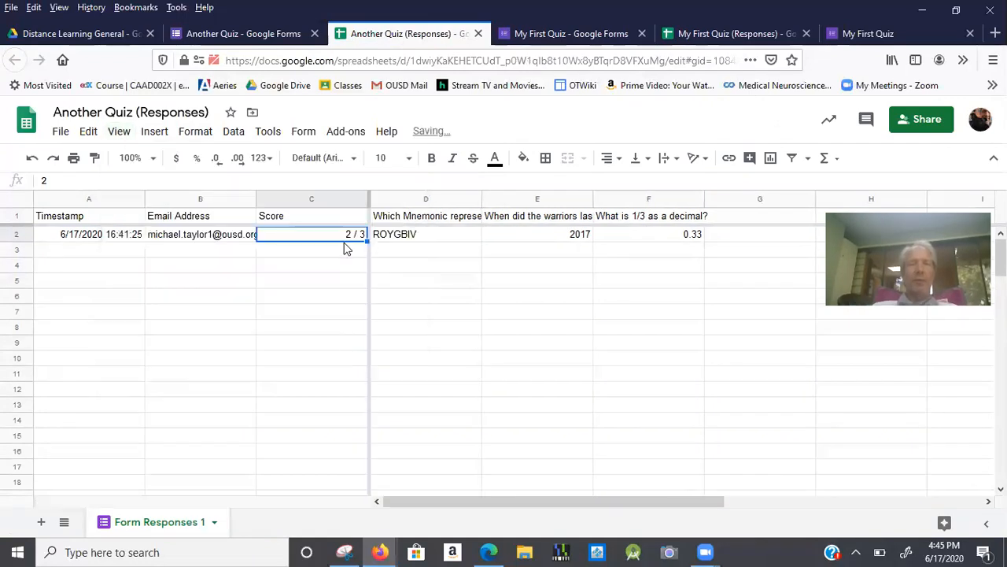
key("Right")
key("Right")
key("Right")
key("Right")
key("Right")
key("Right")
key("Right")
key("Right")
key("Right")
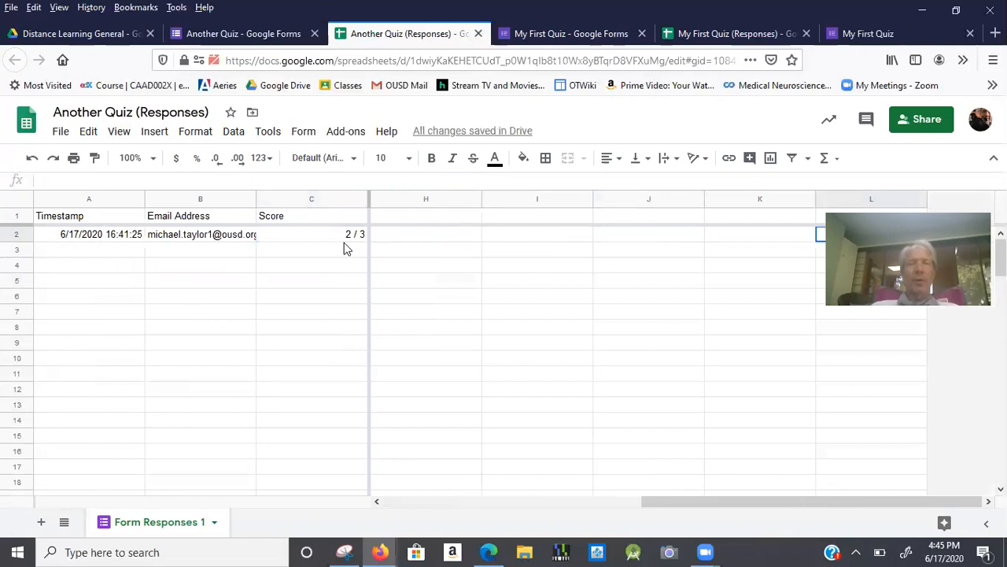
Check the frozen columns by selecting cells B2, C2 and empty cells in column I.
left_click(226, 244)
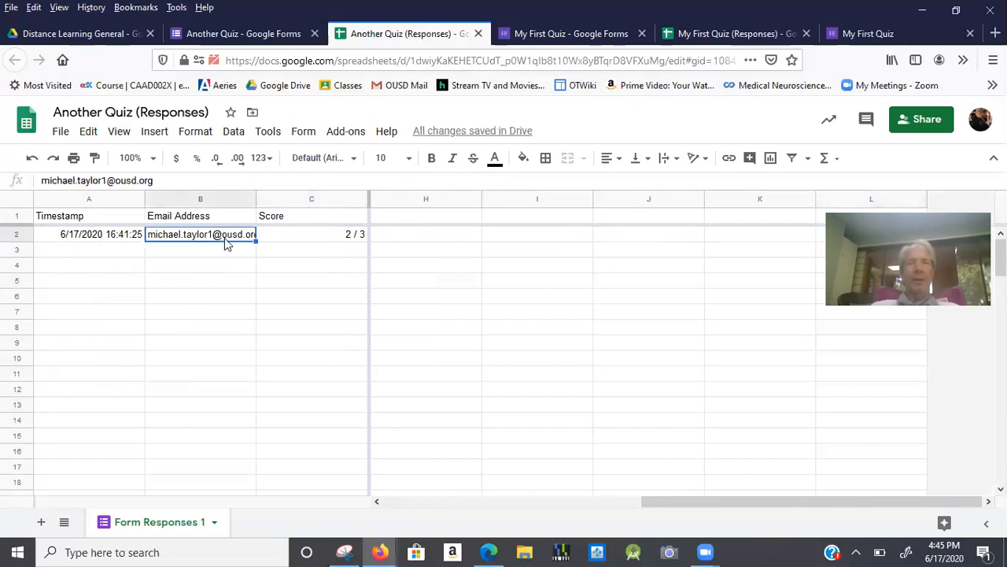
left_click(289, 243)
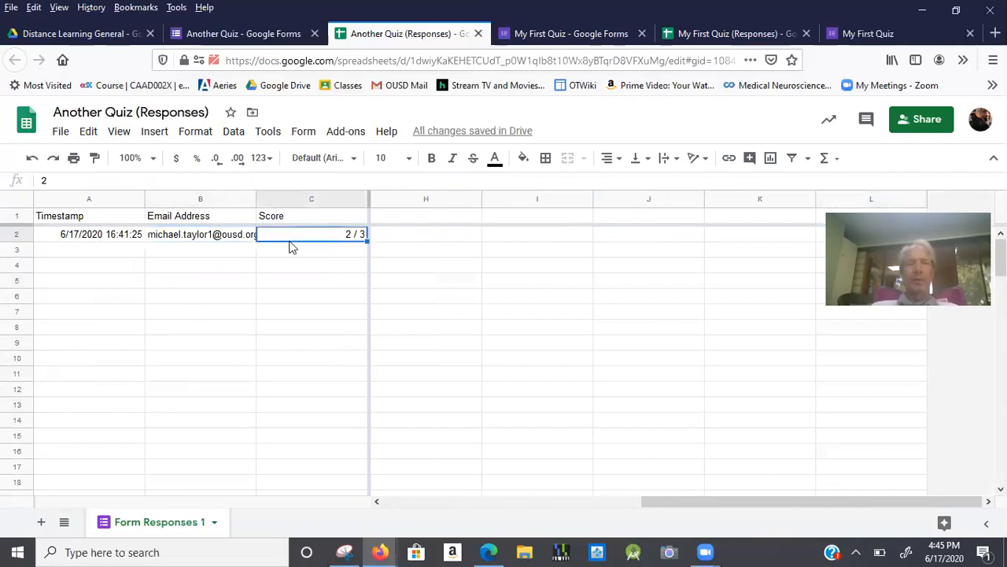
left_click(538, 236)
key("Right")
key("Right")
key("Right")
key("Left")
key("Left")
key("Left")
key("Left")
key("Left")
key("Left")
key("Left")
key("Left")
key("Left")
key("Left")
key("Left")
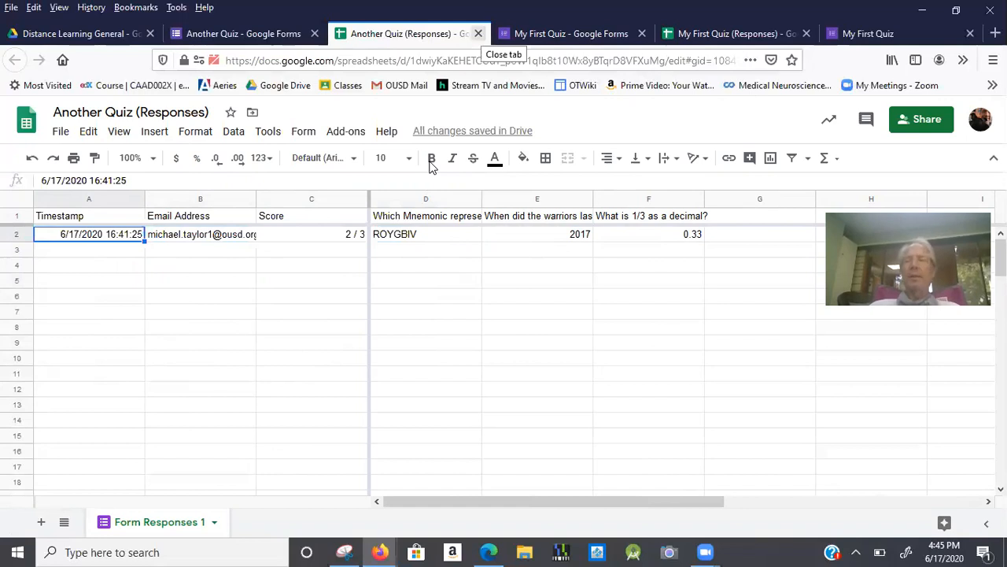
key("alt+Tab")
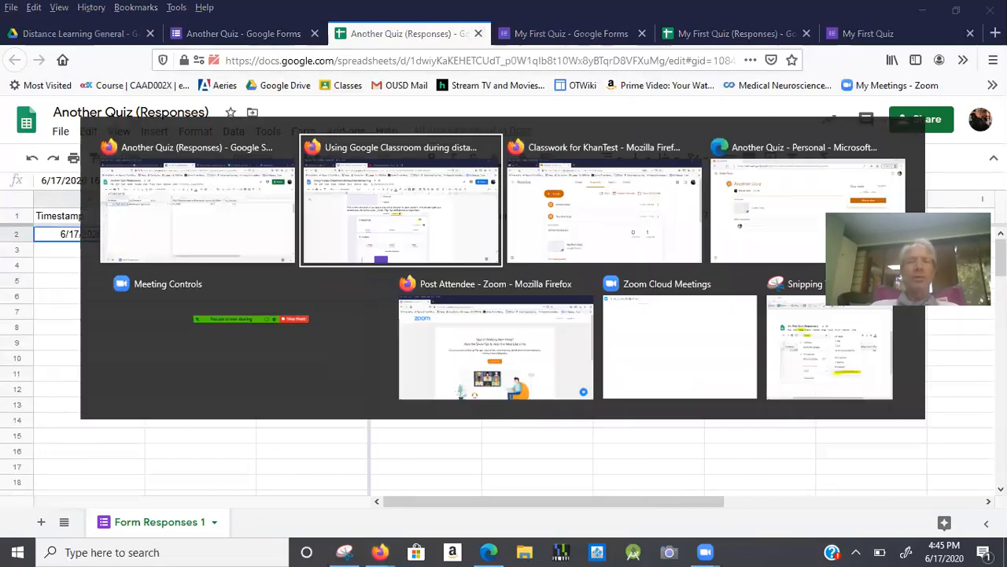
key("alt+Tab")
key("alt+Tab")
key("alt+Tab")
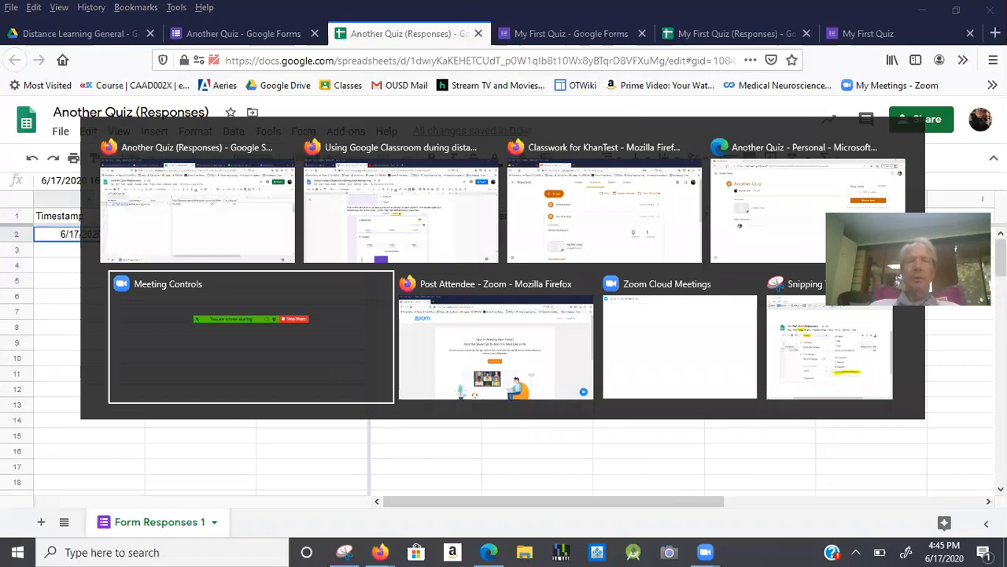